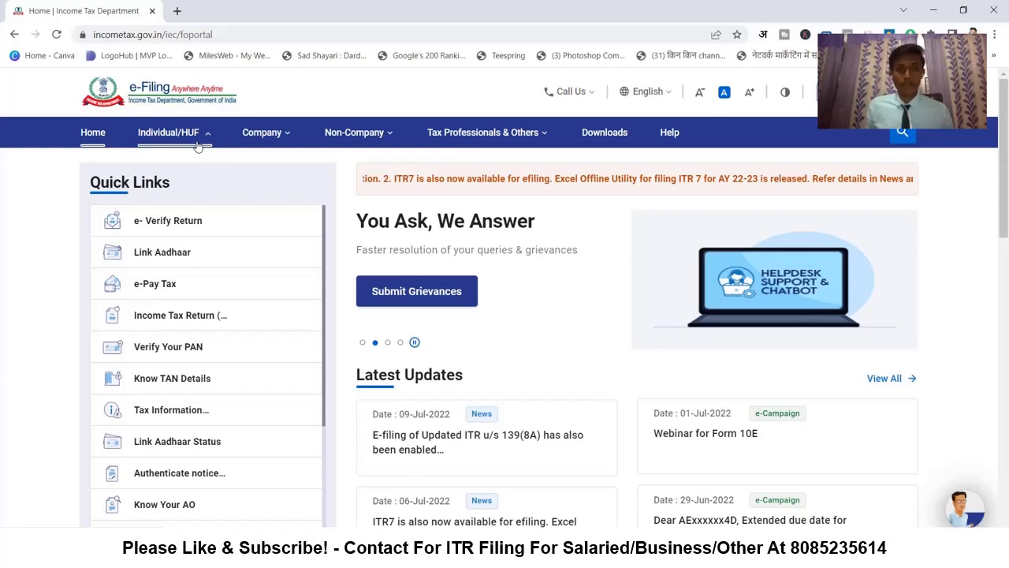
- Browse the Individual/HUF options for salaried employees on the home page, then go to Login
{"action": "left_click", "coordinate": [197, 148]}
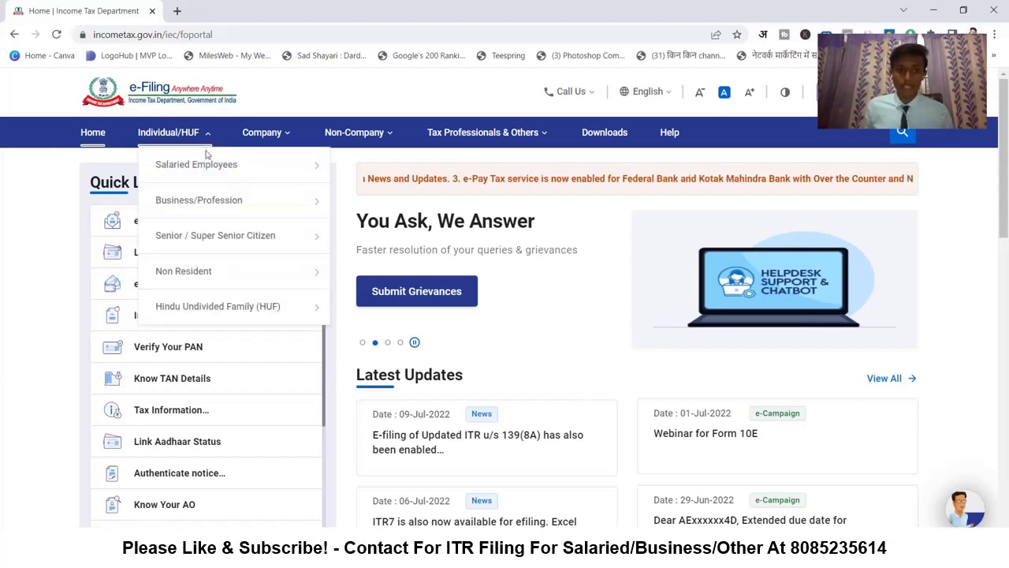
{"action": "mouse_move", "coordinate": [276, 246]}
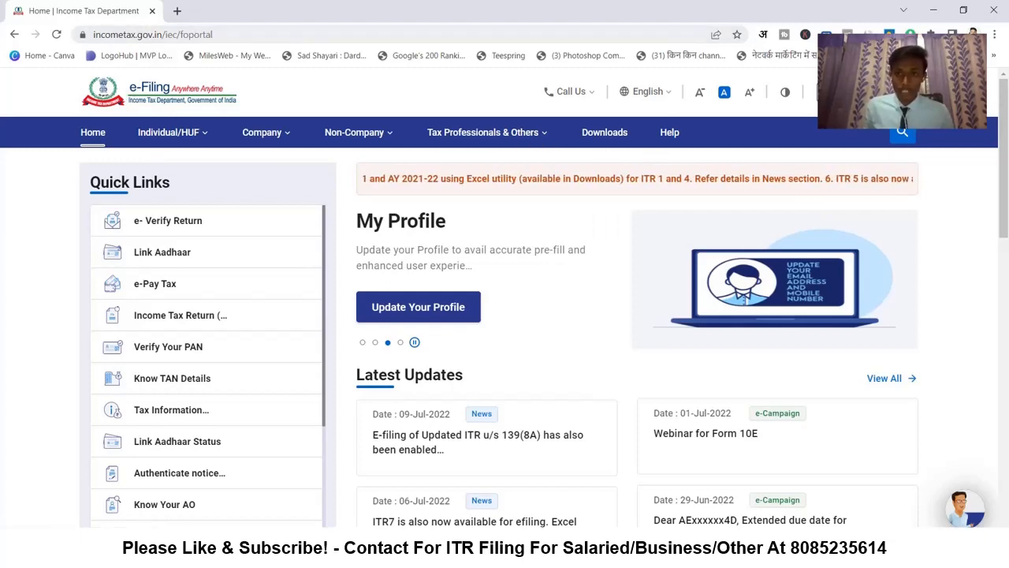
{"action": "scroll", "coordinate": [356, 220], "scroll_direction": "down", "scroll_amount": 4}
{"action": "scroll", "coordinate": [356, 220], "scroll_direction": "down", "scroll_amount": 4}
{"action": "scroll", "coordinate": [453, 250], "scroll_direction": "up", "scroll_amount": 8}
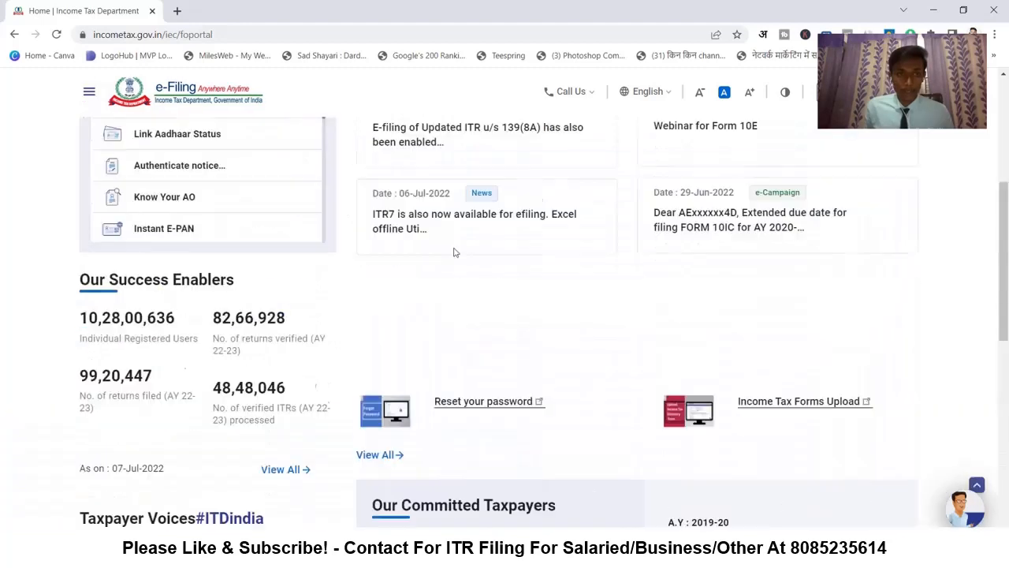
{"action": "mouse_move", "coordinate": [189, 146]}
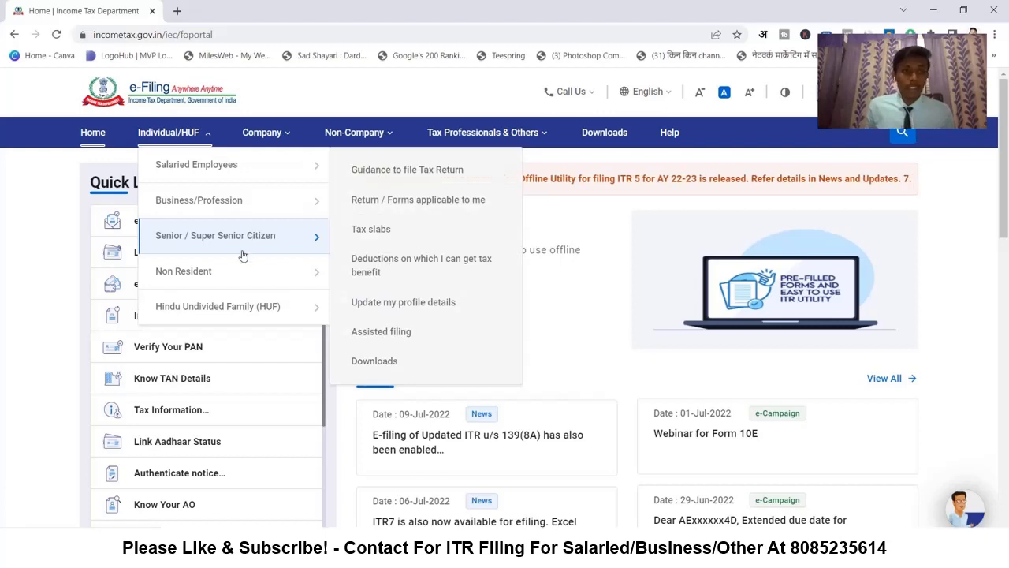
{"action": "mouse_move", "coordinate": [236, 308]}
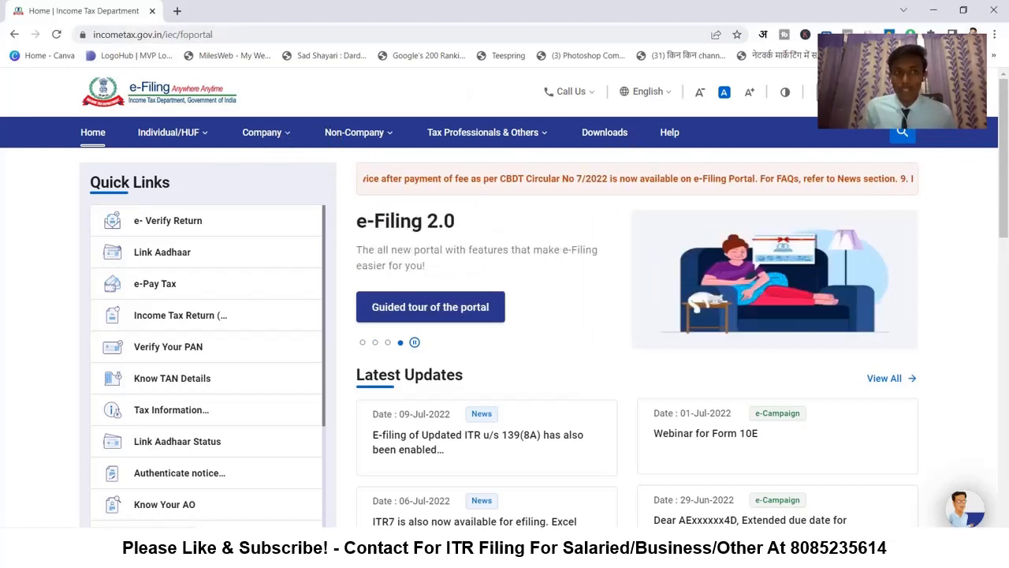
{"action": "left_click", "coordinate": [806, 102]}
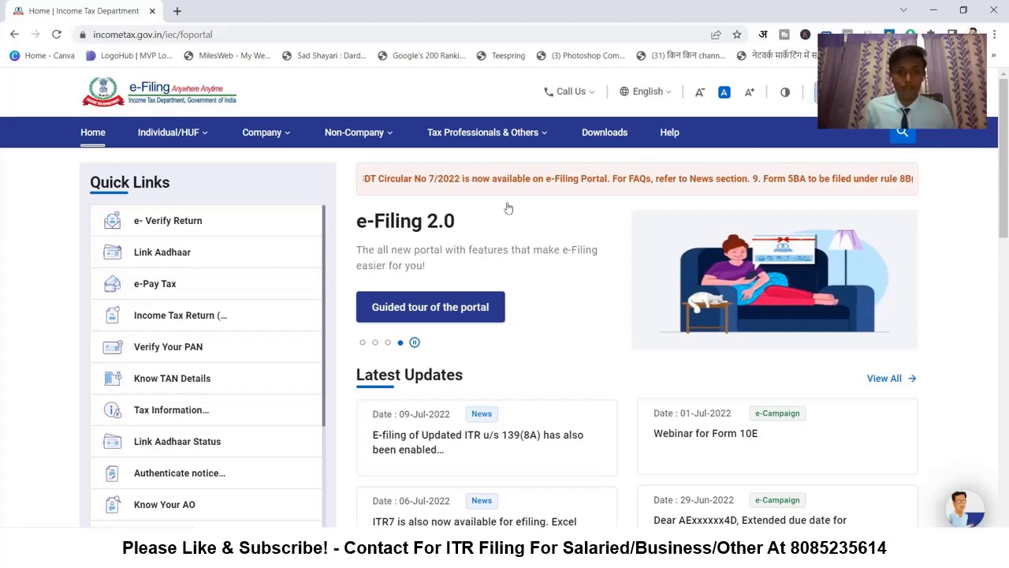
- Enter the taxpayer's PAN as the User ID and continue
{"action": "scroll", "coordinate": [418, 253], "scroll_direction": "down", "scroll_amount": 3}
{"action": "scroll", "coordinate": [221, 323], "scroll_direction": "down", "scroll_amount": 3}
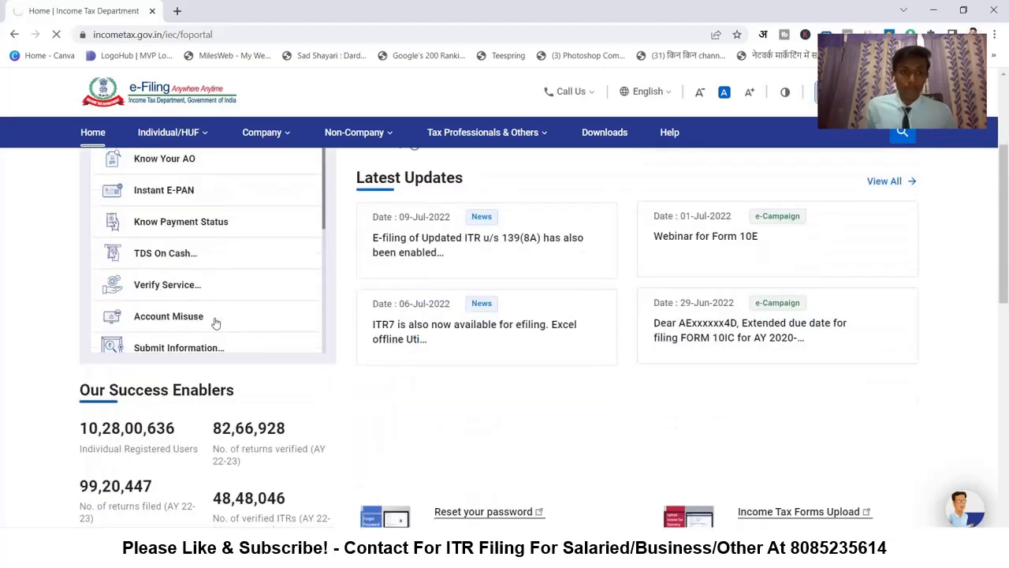
{"action": "scroll", "coordinate": [510, 279], "scroll_direction": "up", "scroll_amount": 3}
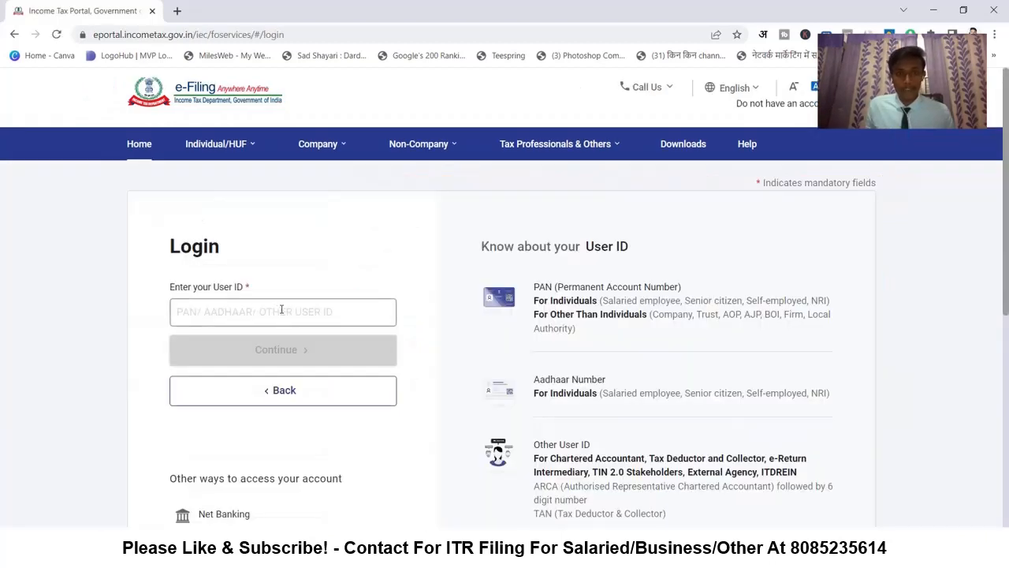
{"action": "scroll", "coordinate": [243, 310], "scroll_direction": "down", "scroll_amount": 1}
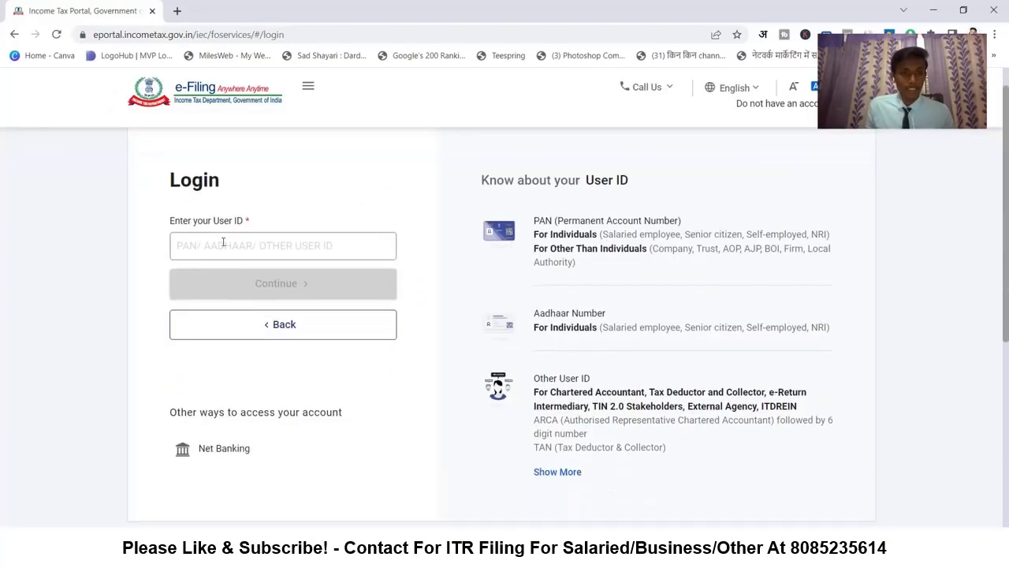
{"action": "left_click", "coordinate": [189, 245]}
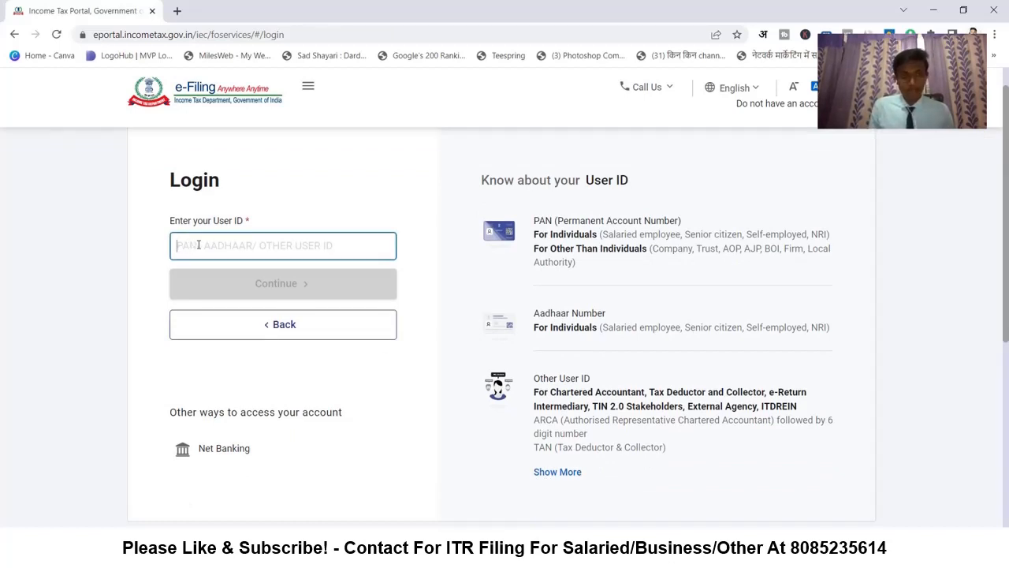
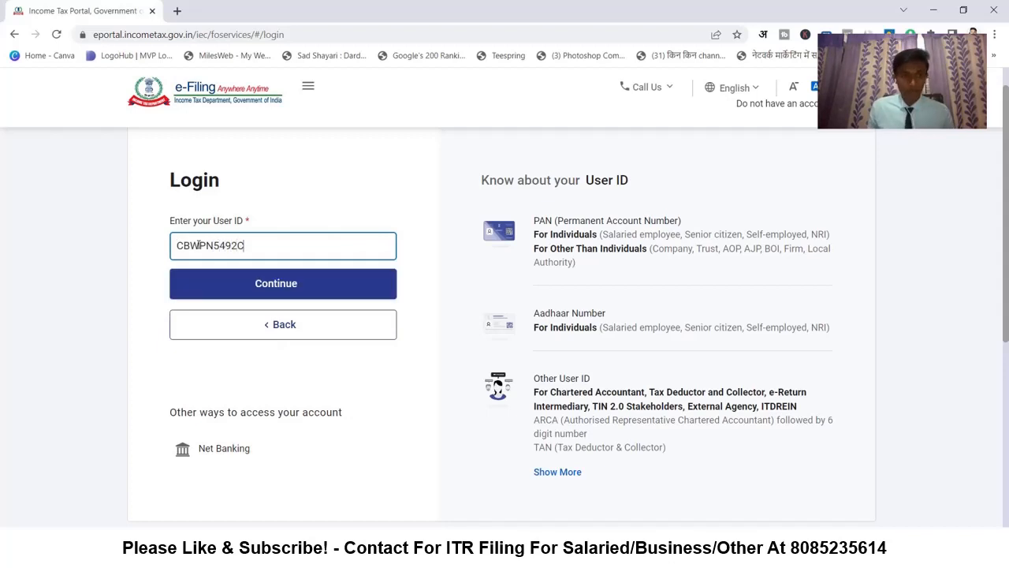
{"action": "left_click", "coordinate": [276, 290]}
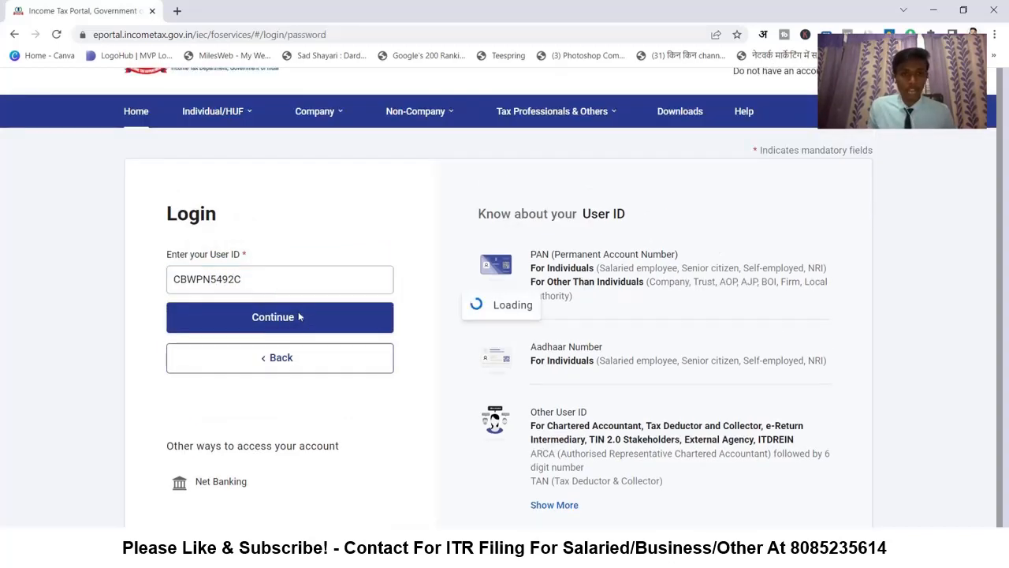
- Confirm the secure access message, enter the account password and sign in
{"action": "scroll", "coordinate": [244, 304], "scroll_direction": "down", "scroll_amount": 2}
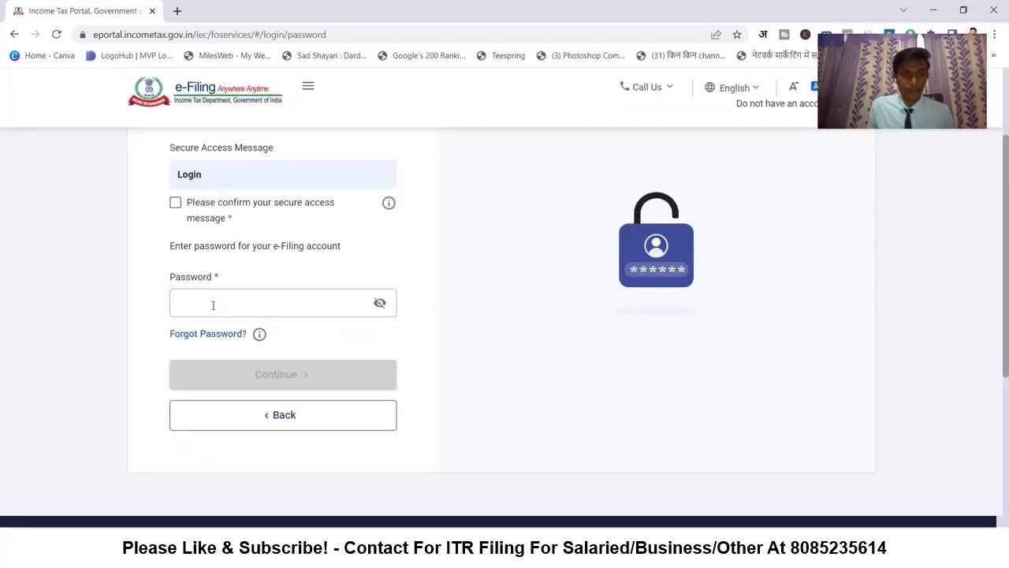
{"action": "left_click", "coordinate": [210, 300]}
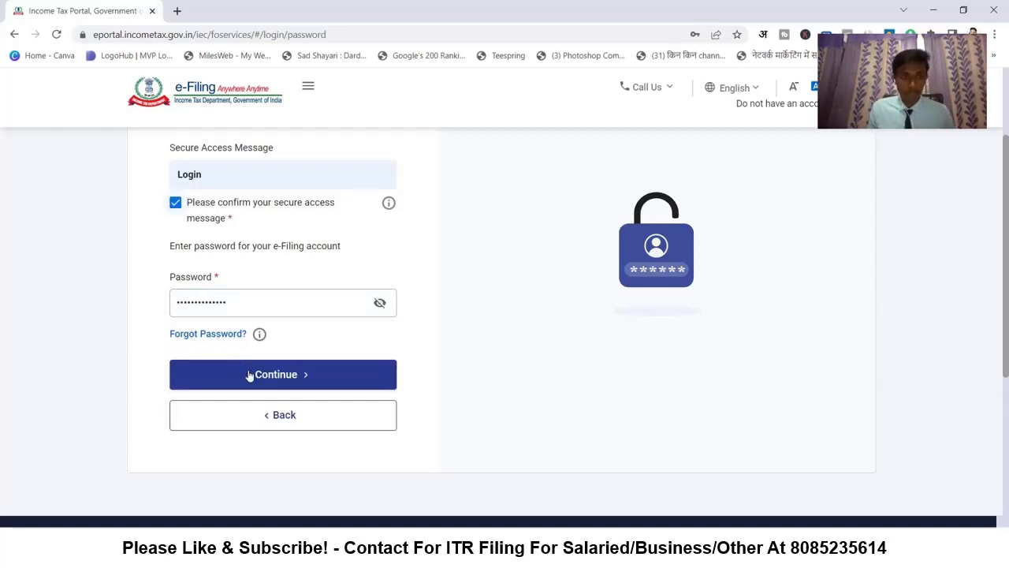
{"action": "left_click", "coordinate": [250, 375]}
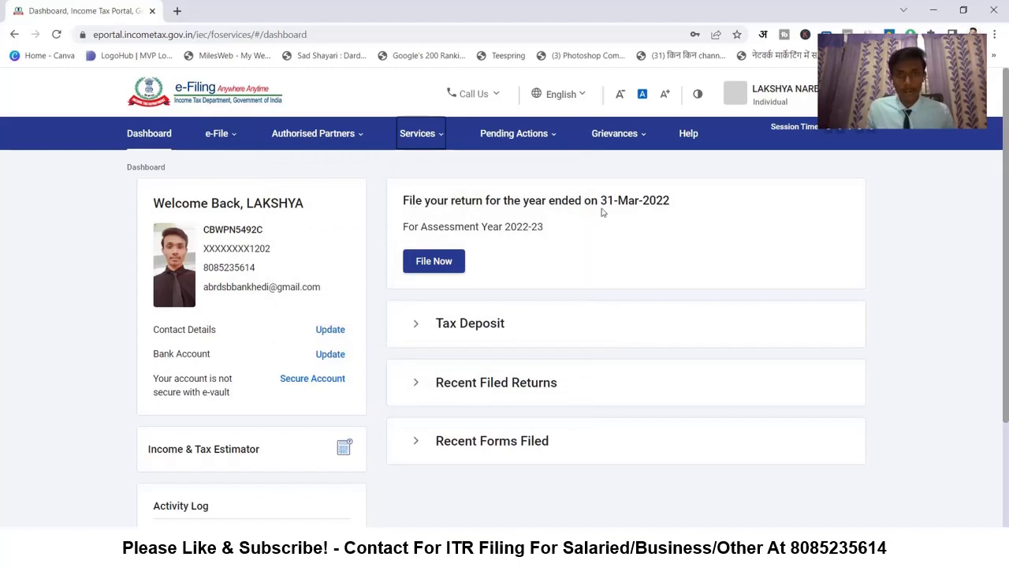
- Read the dashboard filing card for year ending 31-Mar-2022 (AY 2022-23)
{"action": "left_click_drag", "start_coordinate": [601, 202], "coordinate": [671, 201]}
{"action": "left_click", "coordinate": [490, 226]}
{"action": "left_click_drag", "start_coordinate": [452, 227], "coordinate": [536, 204]}
{"action": "left_click", "coordinate": [528, 227]}
{"action": "left_click", "coordinate": [434, 207]}
{"action": "left_click", "coordinate": [536, 206]}
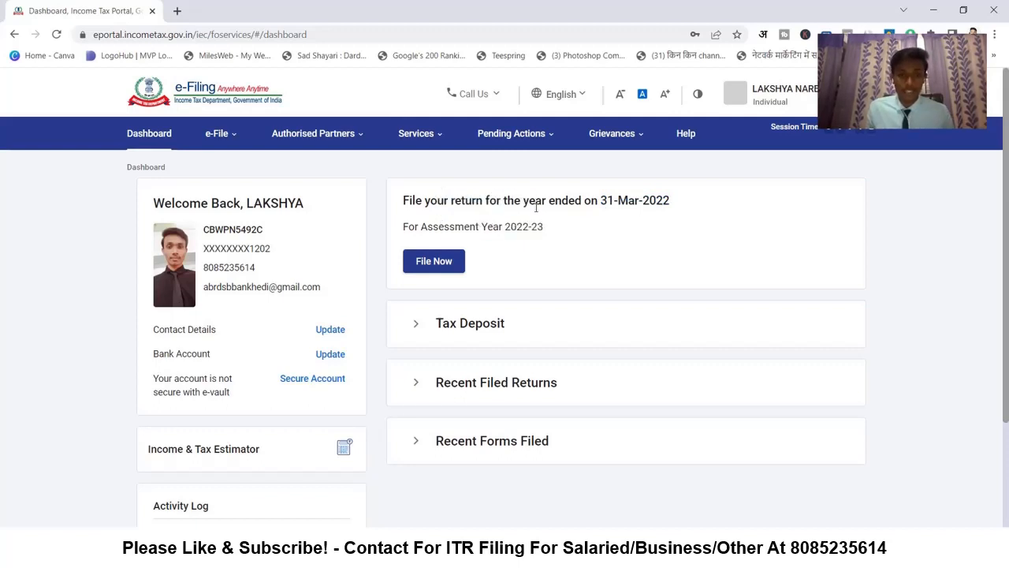
{"action": "scroll", "coordinate": [453, 264], "scroll_direction": "down", "scroll_amount": 2}
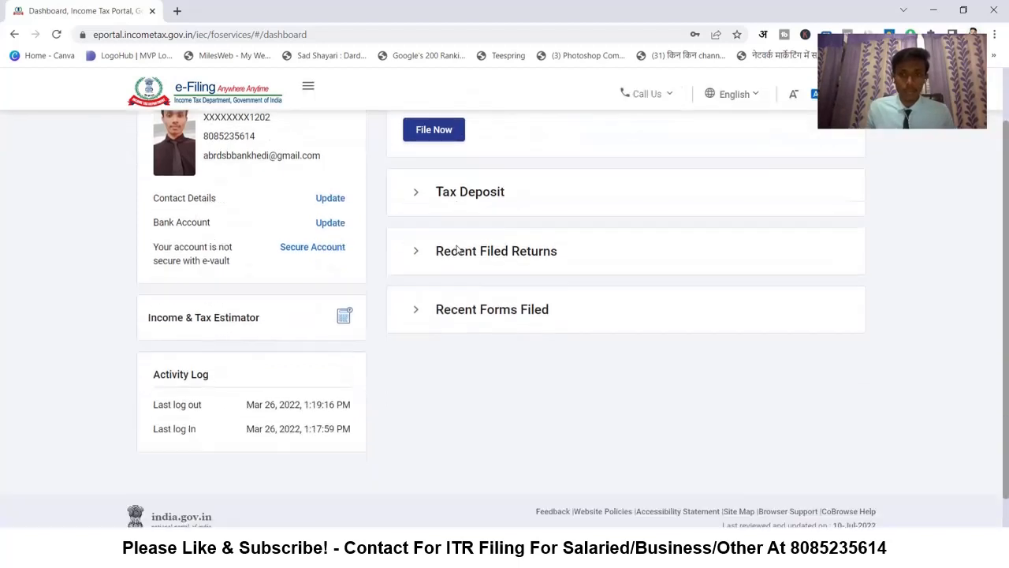
{"action": "scroll", "coordinate": [462, 361], "scroll_direction": "up", "scroll_amount": 2}
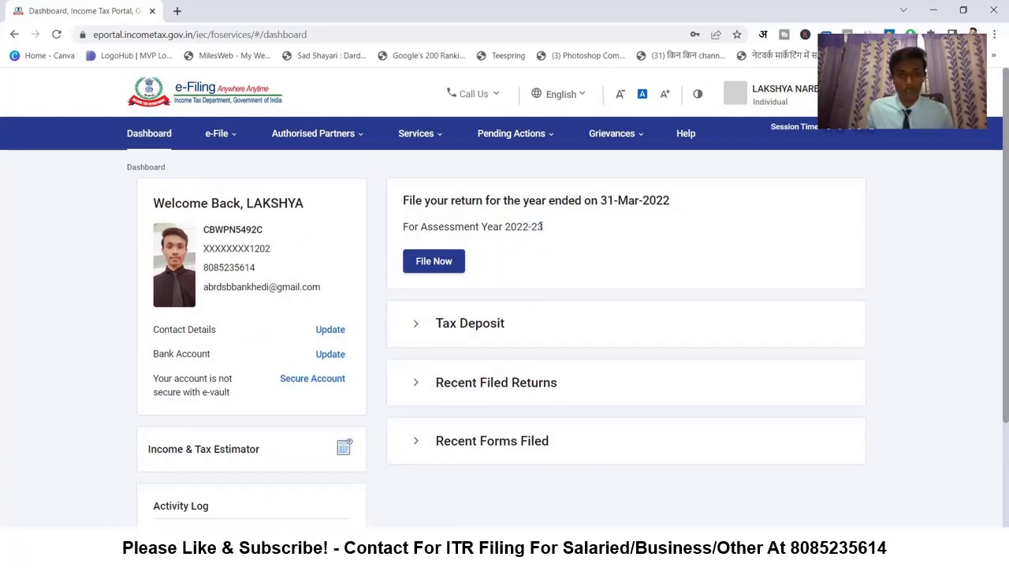
{"action": "left_click_drag", "start_coordinate": [537, 226], "coordinate": [511, 226]}
{"action": "left_click", "coordinate": [455, 226]}
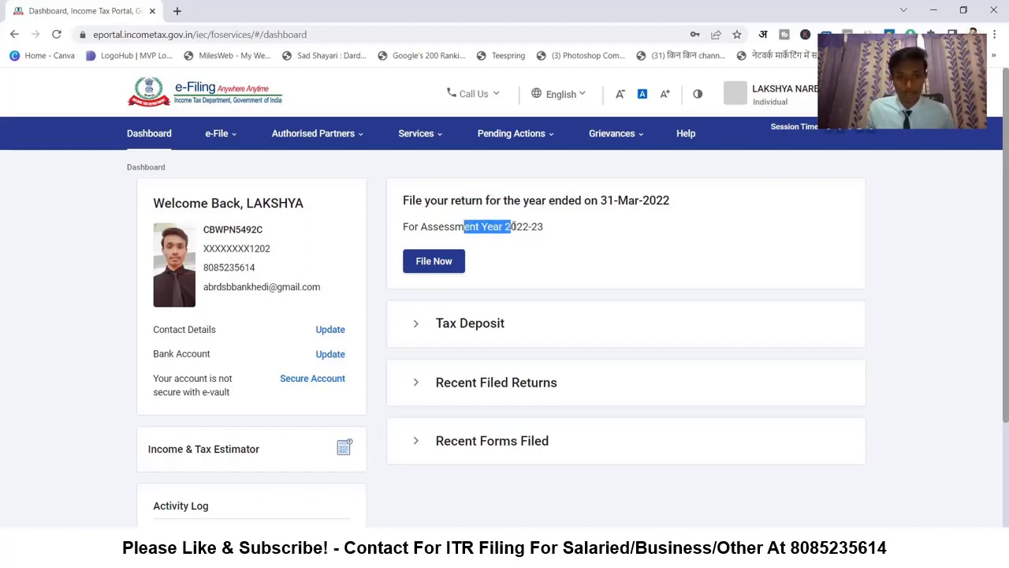
{"action": "left_click", "coordinate": [518, 230]}
{"action": "scroll", "coordinate": [437, 260], "scroll_direction": "down", "scroll_amount": 1}
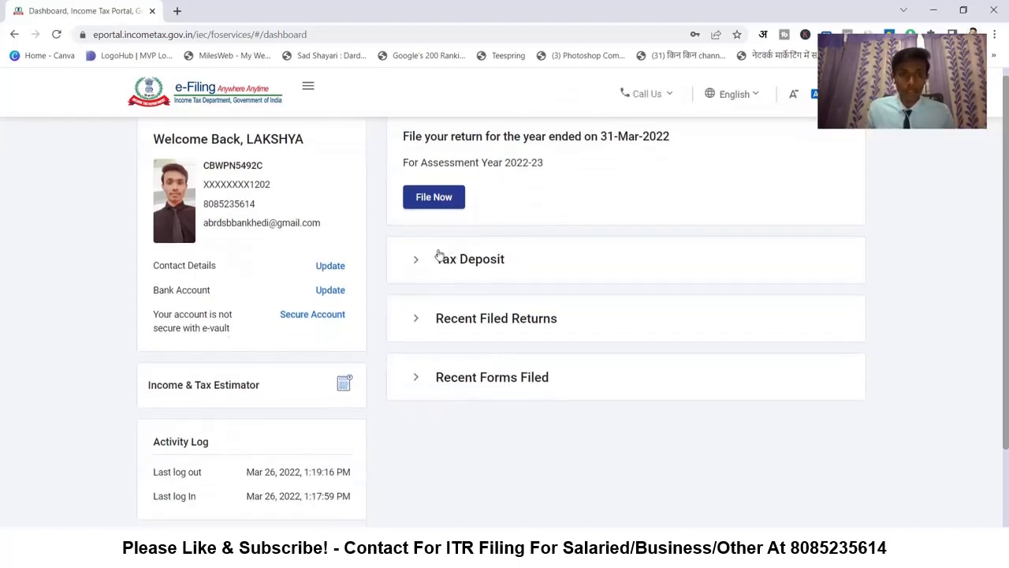
{"action": "scroll", "coordinate": [434, 255], "scroll_direction": "up", "scroll_amount": 1}
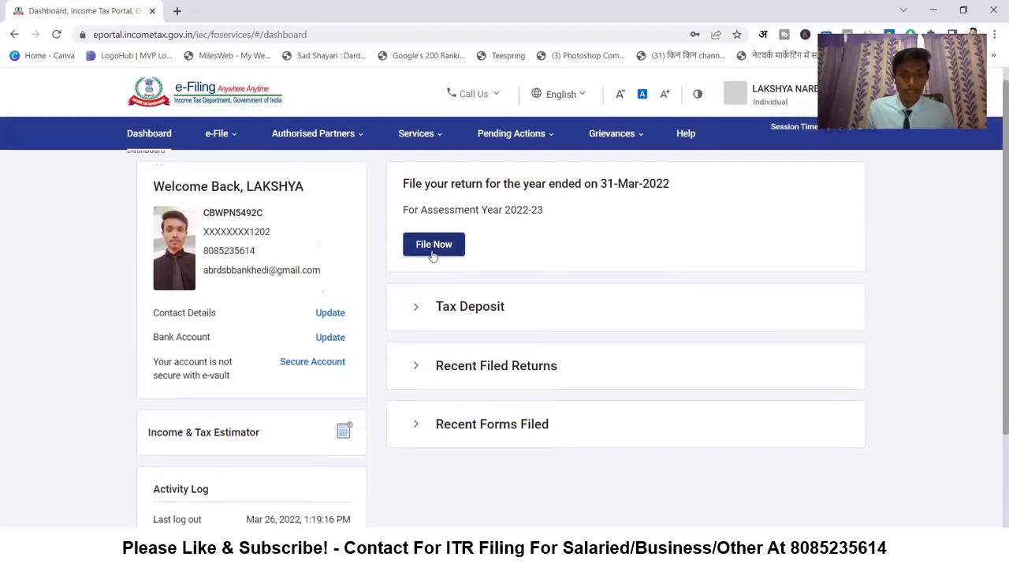
{"action": "scroll", "coordinate": [433, 260], "scroll_direction": "down", "scroll_amount": 2}
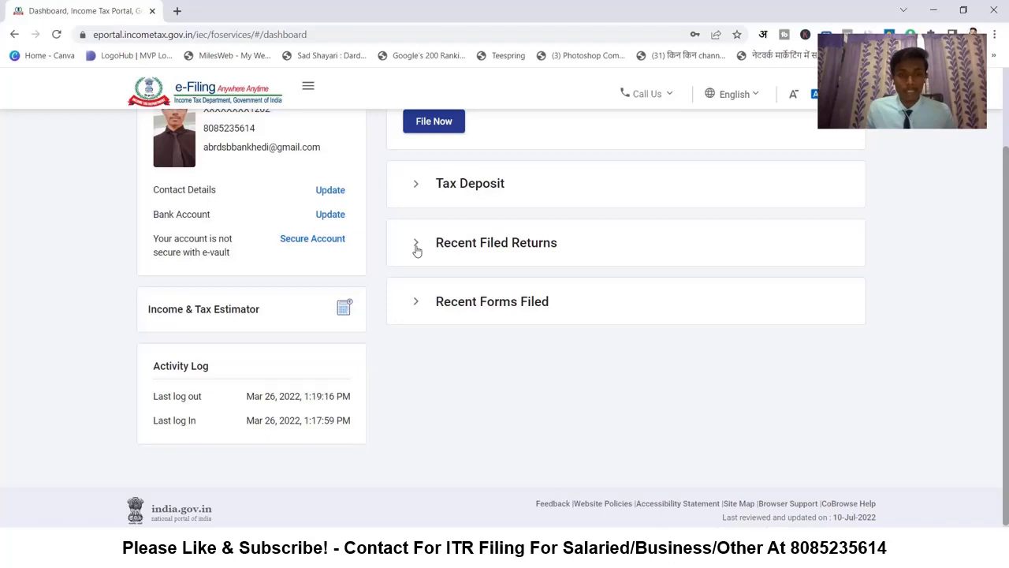
- Look over the recently filed returns, then choose File Now for AY 2022-23
{"action": "left_click", "coordinate": [417, 250]}
{"action": "scroll", "coordinate": [597, 294], "scroll_direction": "down", "scroll_amount": 2}
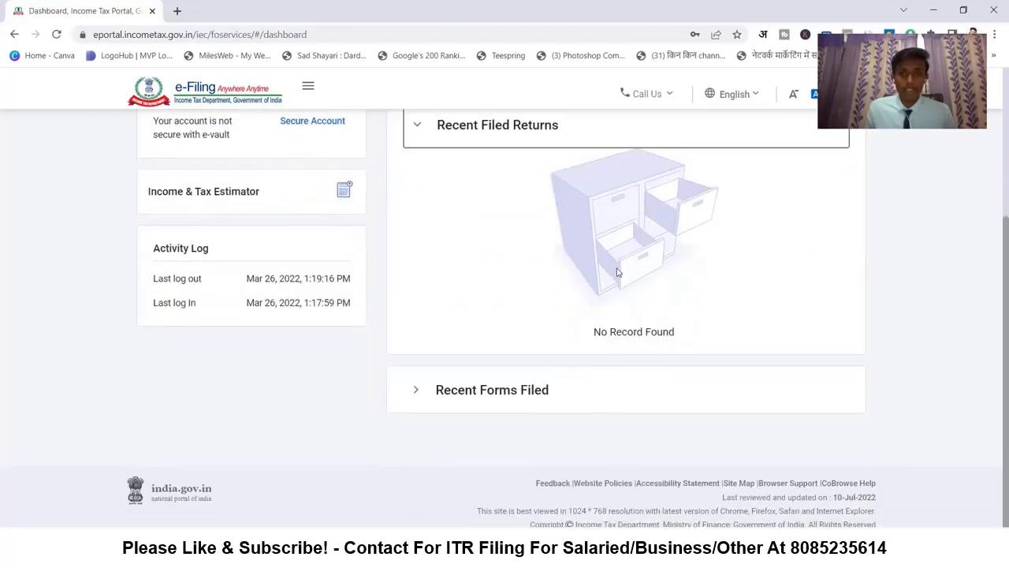
{"action": "scroll", "coordinate": [607, 276], "scroll_direction": "up", "scroll_amount": 1}
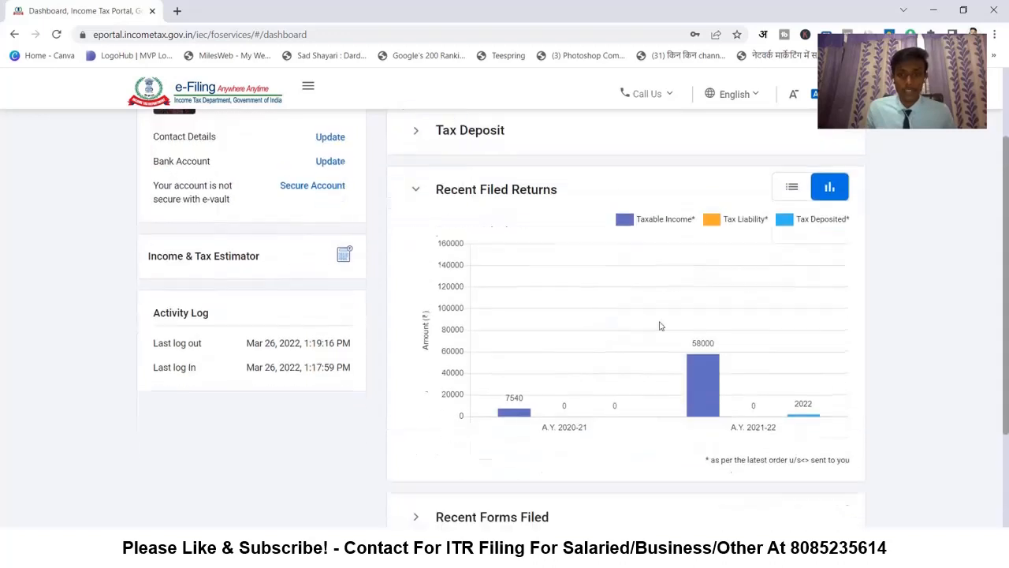
{"action": "scroll", "coordinate": [660, 324], "scroll_direction": "down", "scroll_amount": 1}
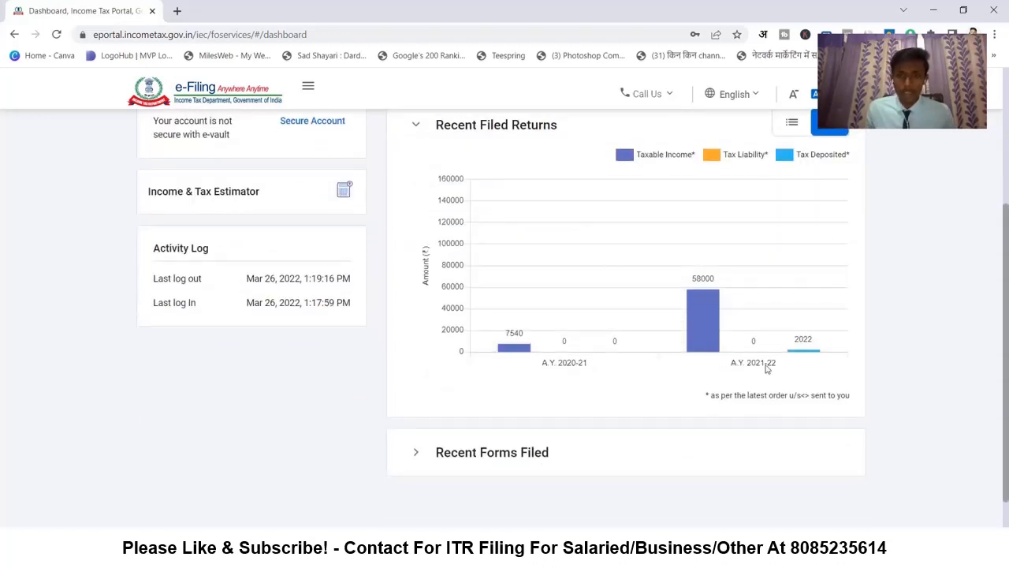
{"action": "mouse_move", "coordinate": [811, 354]}
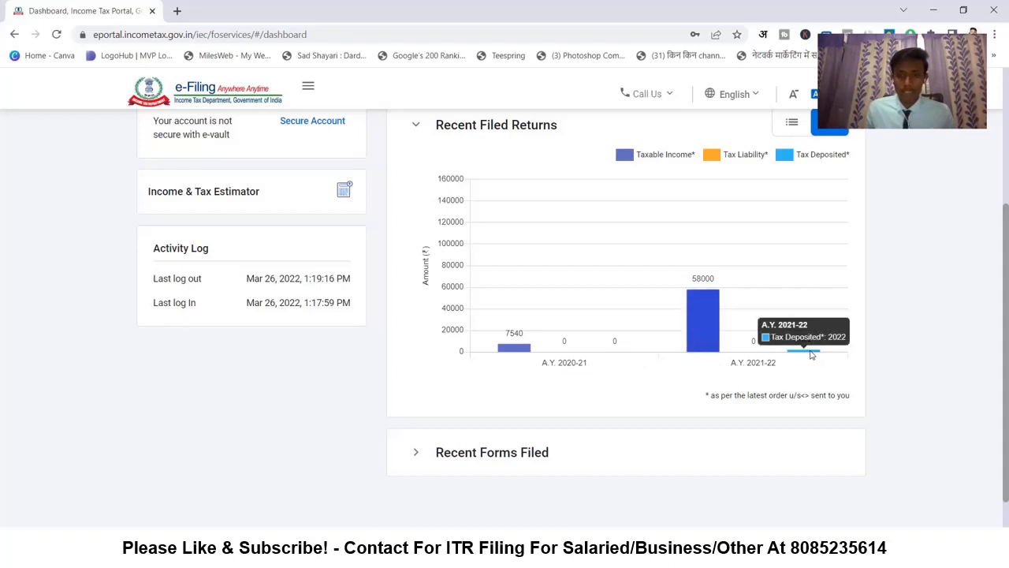
{"action": "scroll", "coordinate": [597, 347], "scroll_direction": "up", "scroll_amount": 5}
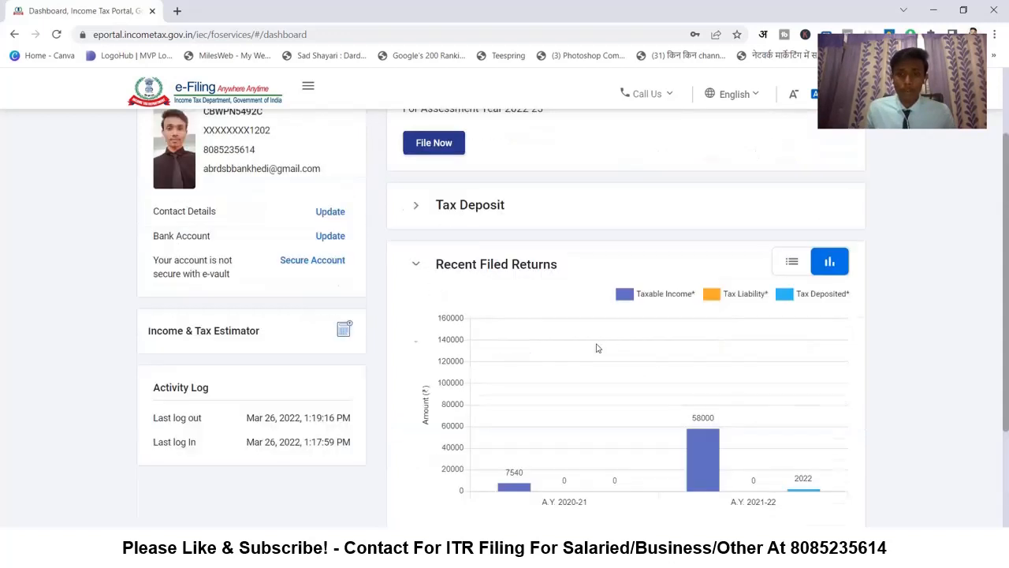
{"action": "scroll", "coordinate": [552, 237], "scroll_direction": "down", "scroll_amount": 2}
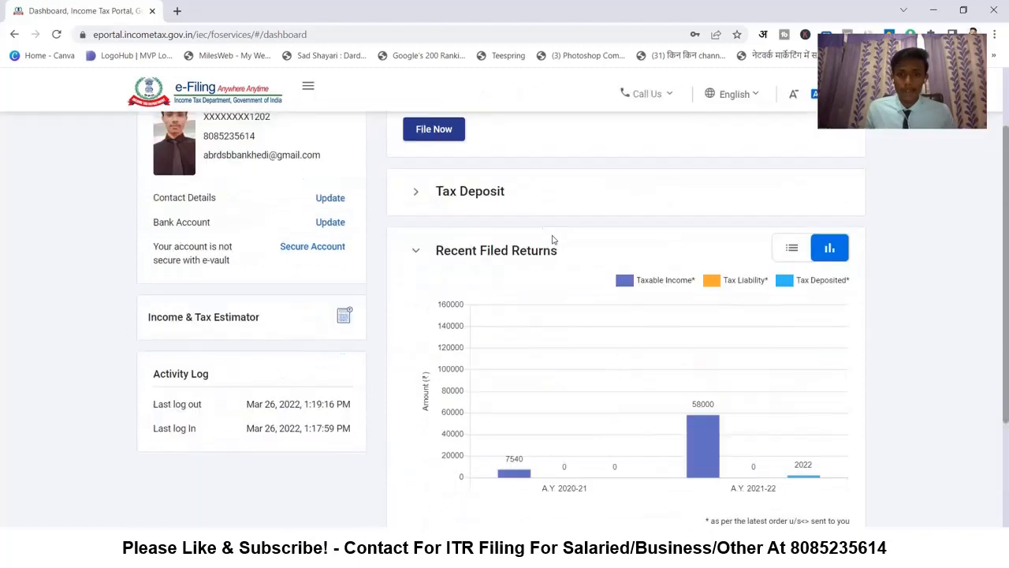
{"action": "scroll", "coordinate": [521, 294], "scroll_direction": "up", "scroll_amount": 2}
{"action": "left_click", "coordinate": [440, 264]}
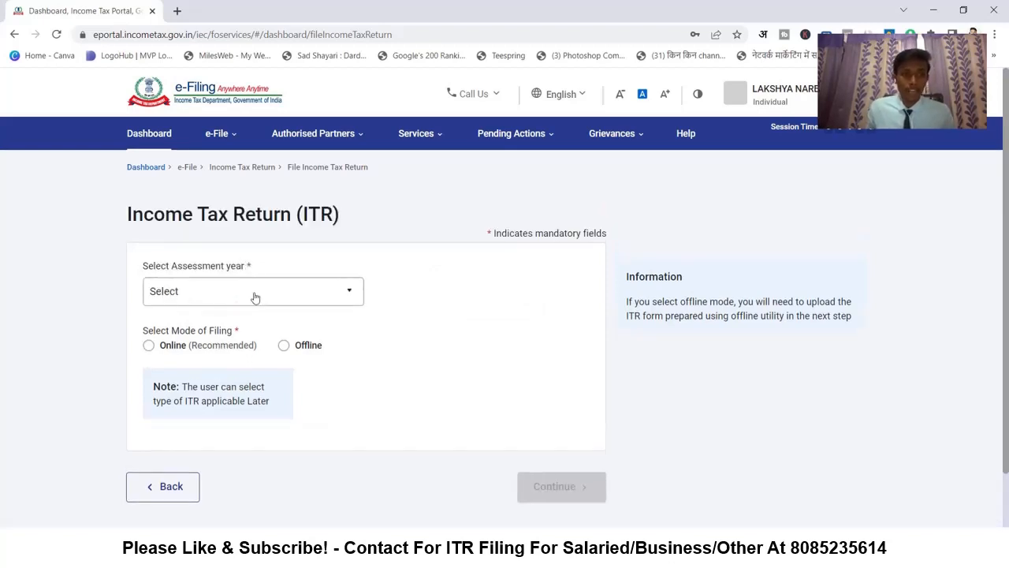
- Choose assessment year 2022-23 with Online filing mode and start a new filing
{"action": "left_click", "coordinate": [206, 279]}
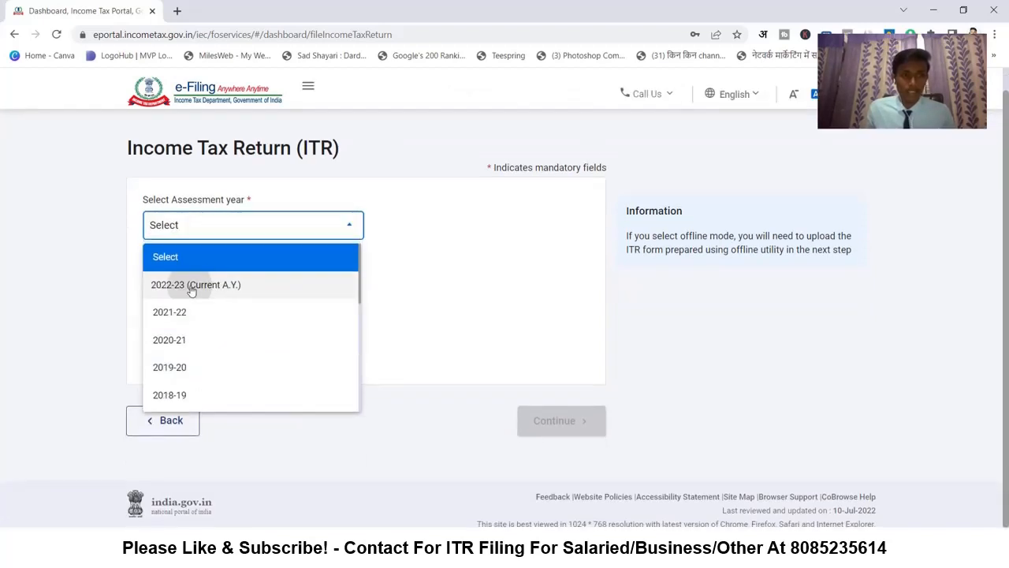
{"action": "left_click", "coordinate": [190, 287]}
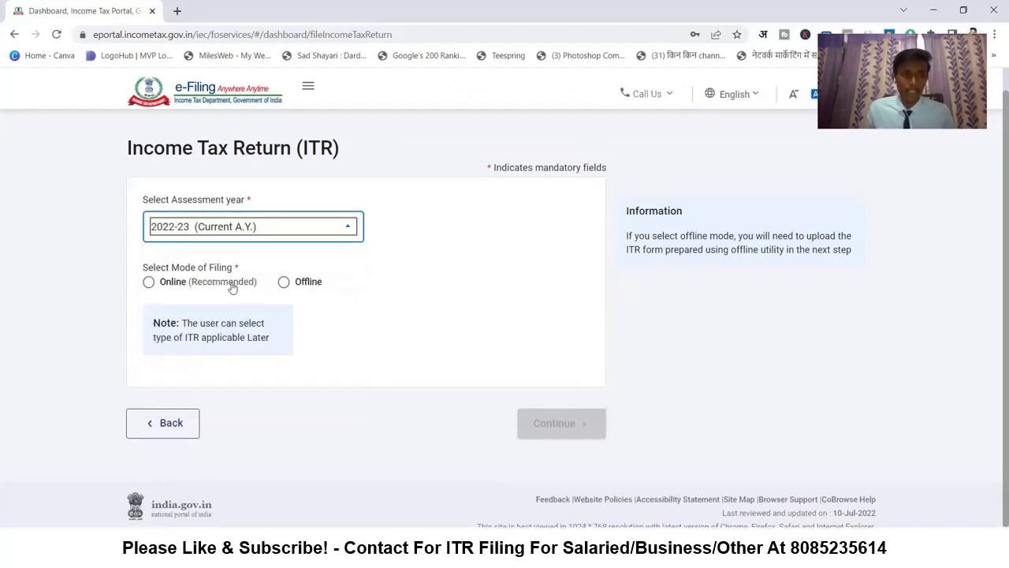
{"action": "left_click", "coordinate": [148, 281]}
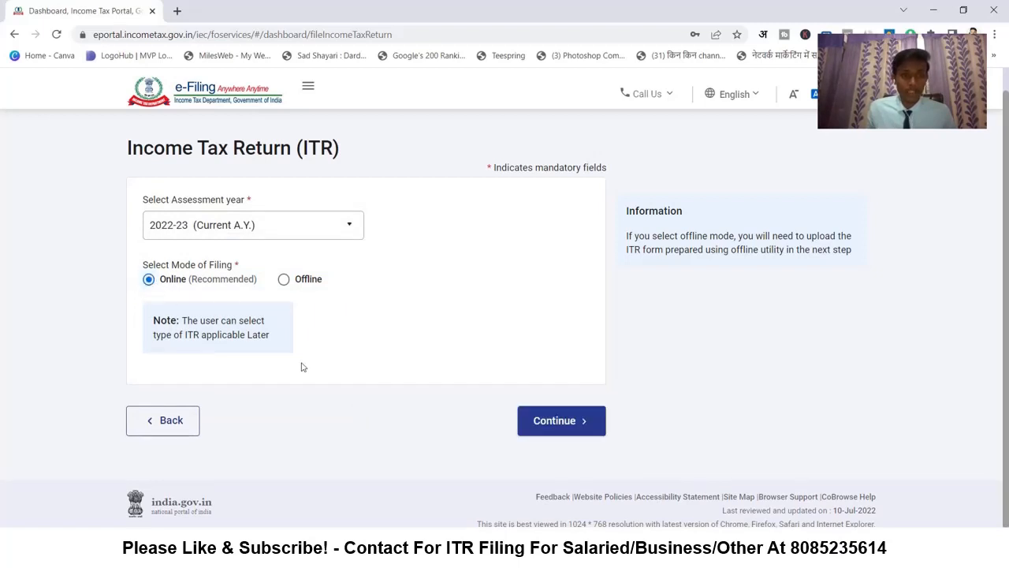
{"action": "left_click", "coordinate": [555, 422]}
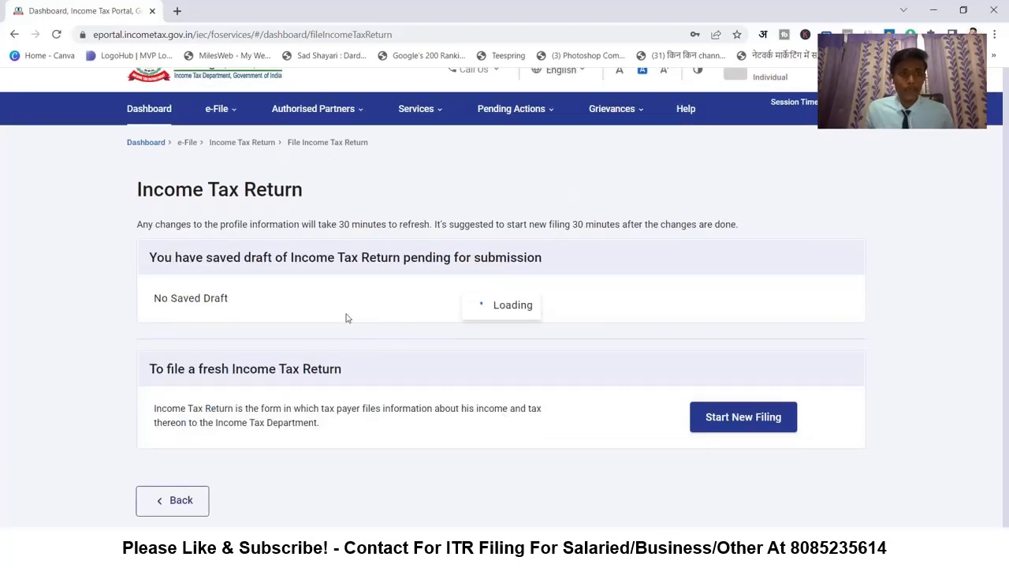
{"action": "scroll", "coordinate": [323, 324], "scroll_direction": "down", "scroll_amount": 1}
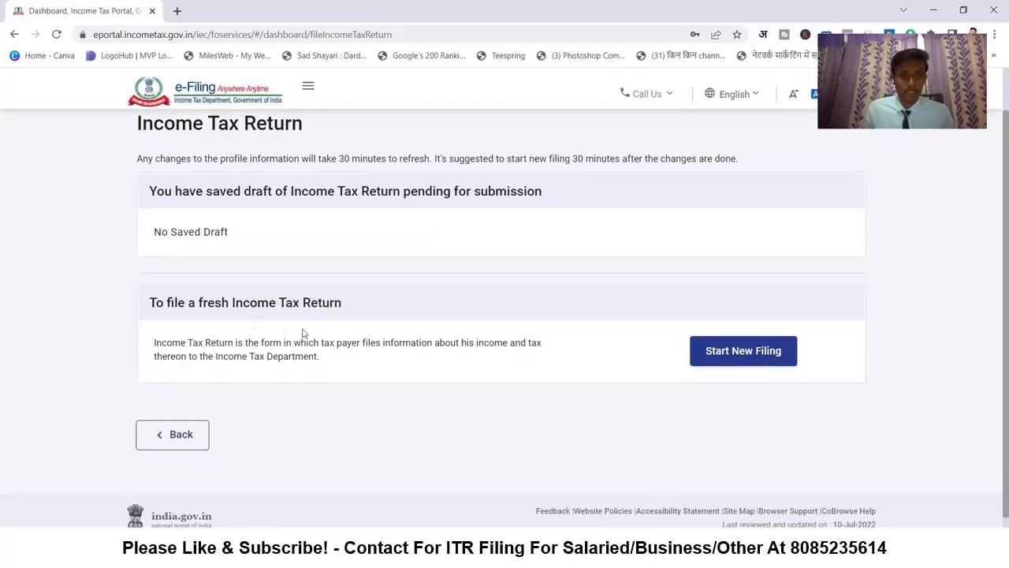
{"action": "left_click_drag", "start_coordinate": [172, 343], "coordinate": [300, 344]}
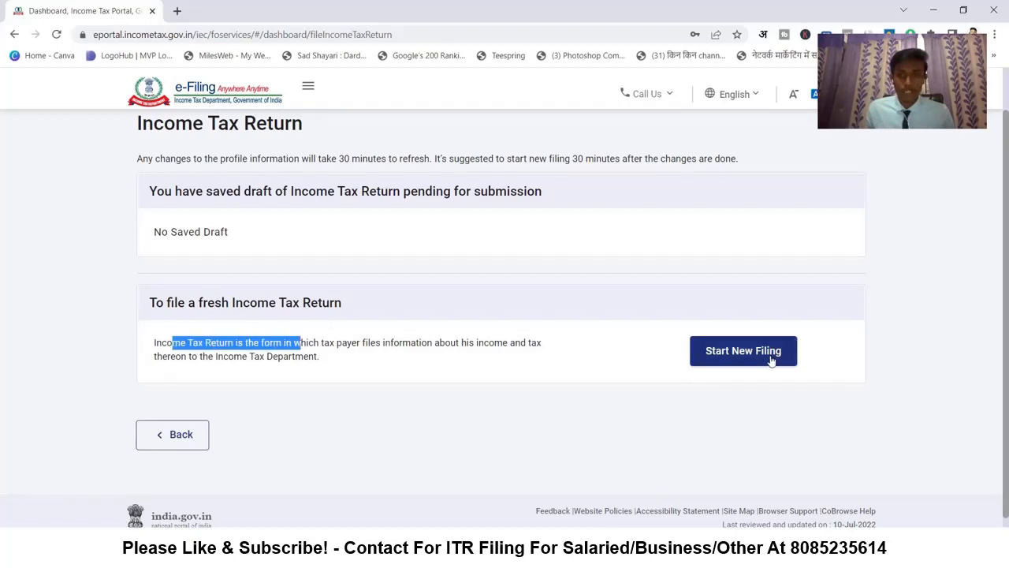
{"action": "left_click", "coordinate": [738, 354]}
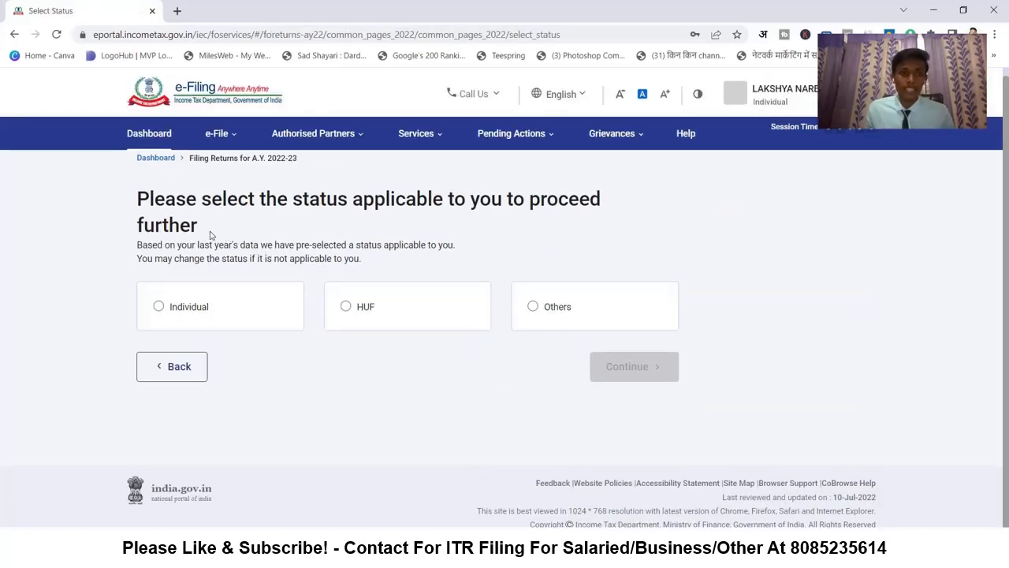
- Set the filing status to Individual and continue
{"action": "left_click", "coordinate": [159, 307]}
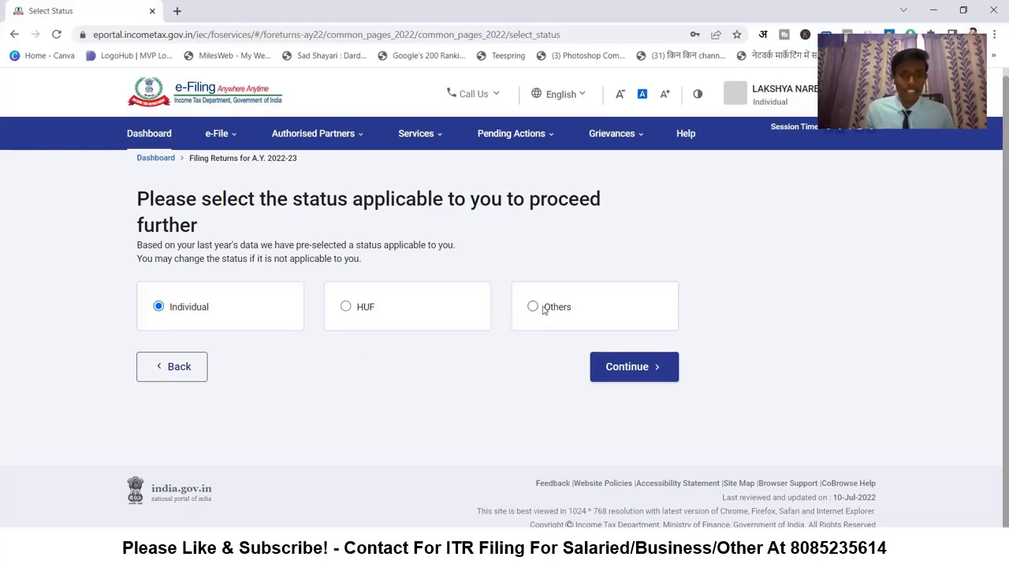
{"action": "left_click", "coordinate": [635, 374]}
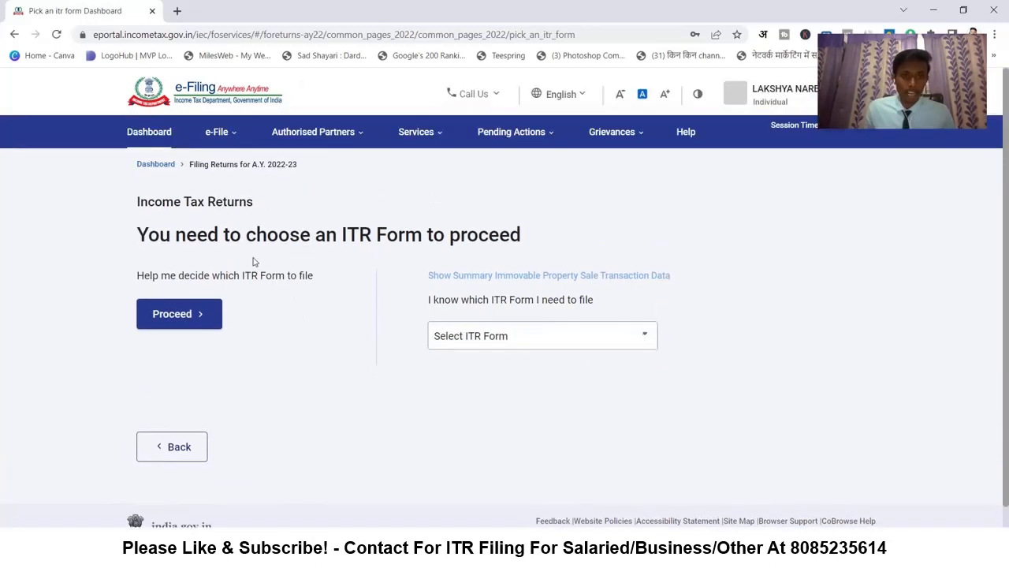
{"action": "left_click_drag", "start_coordinate": [158, 280], "coordinate": [272, 278]}
{"action": "left_click", "coordinate": [272, 279]}
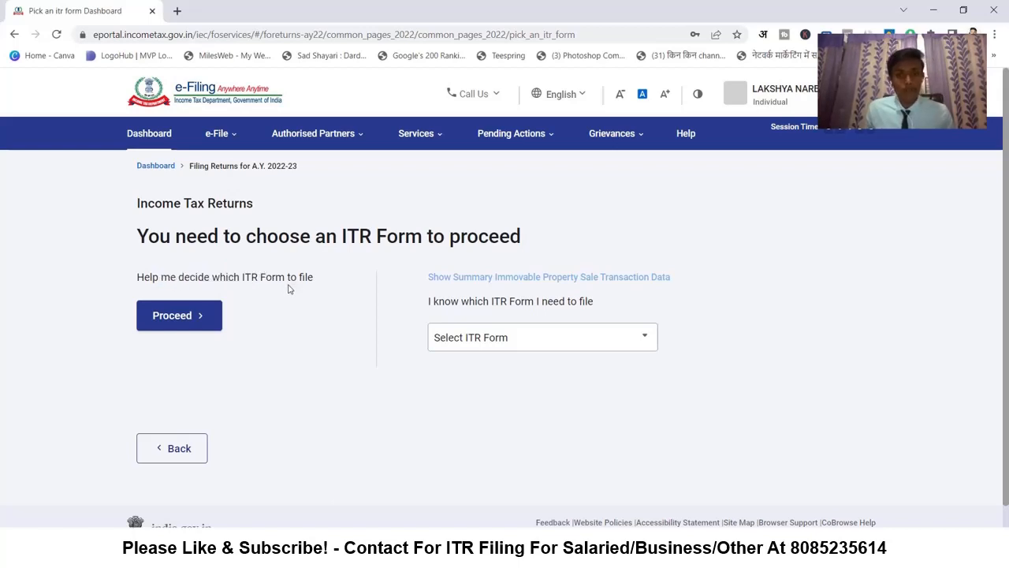
- Browse the ITR form list without choosing, then request help deciding which form applies
{"action": "left_click", "coordinate": [457, 337]}
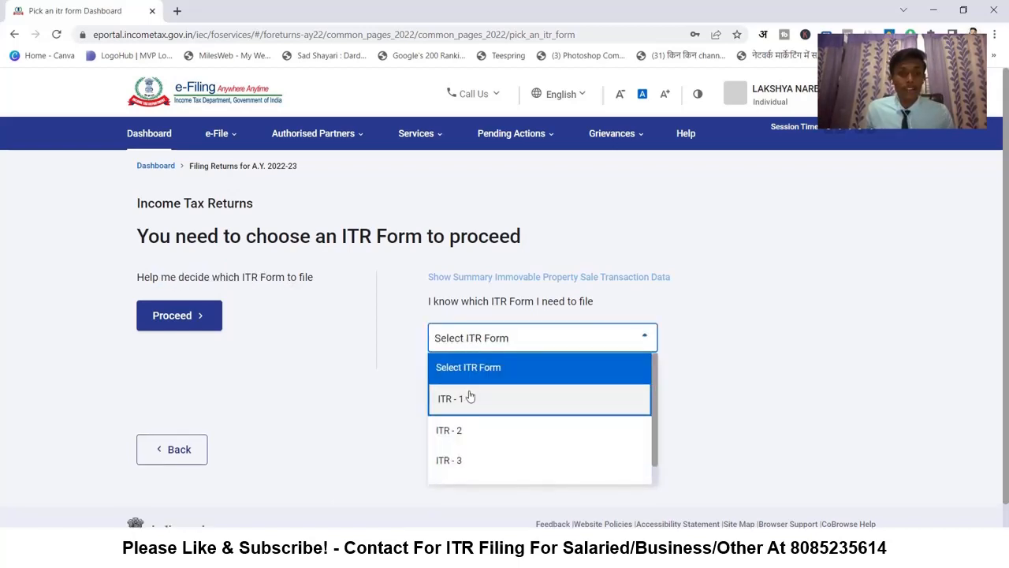
{"action": "scroll", "coordinate": [472, 402], "scroll_direction": "down", "scroll_amount": 3}
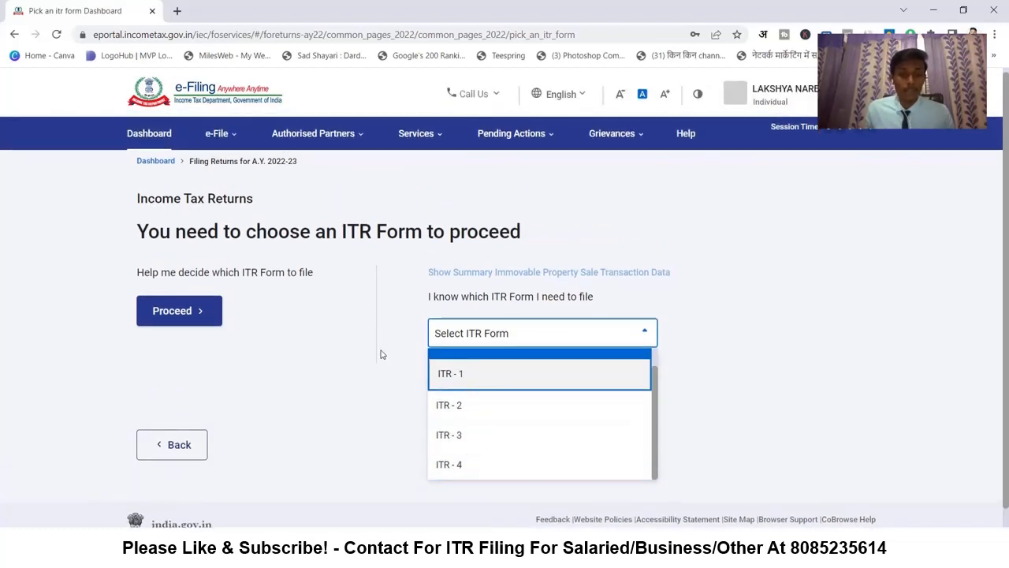
{"action": "left_click", "coordinate": [470, 335]}
{"action": "left_click", "coordinate": [470, 335]}
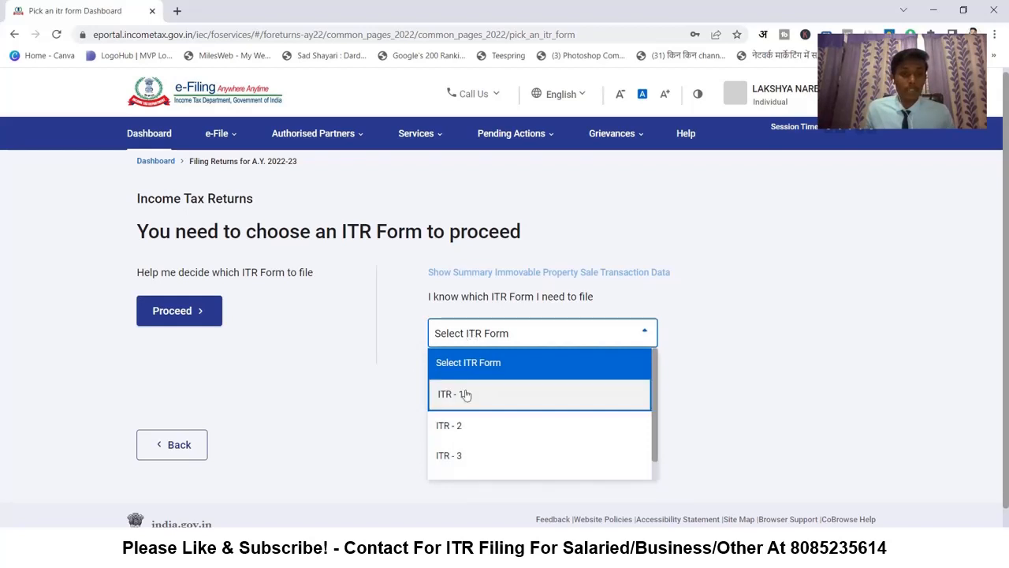
{"action": "scroll", "coordinate": [466, 403], "scroll_direction": "down", "scroll_amount": 2}
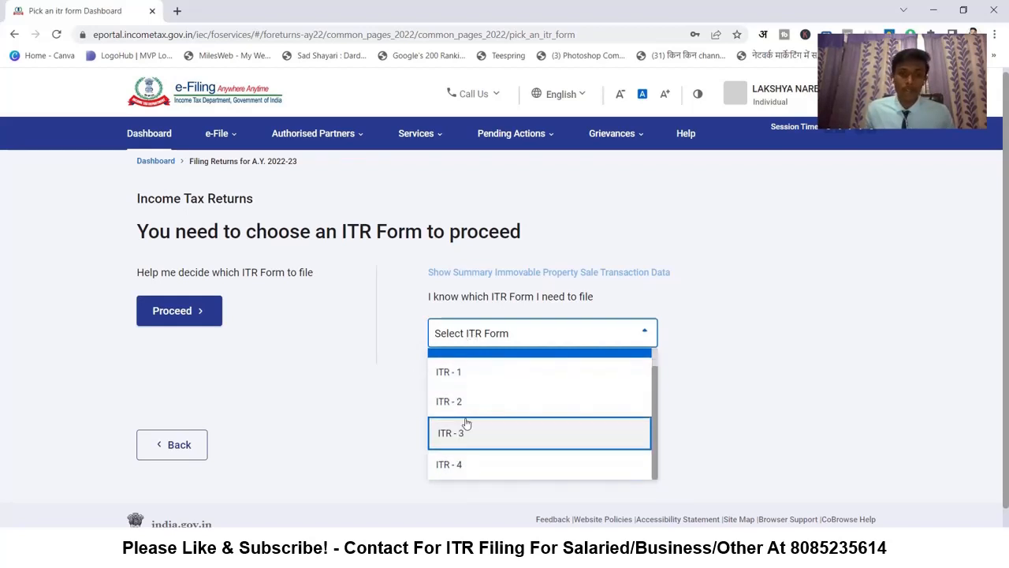
{"action": "left_click", "coordinate": [397, 376]}
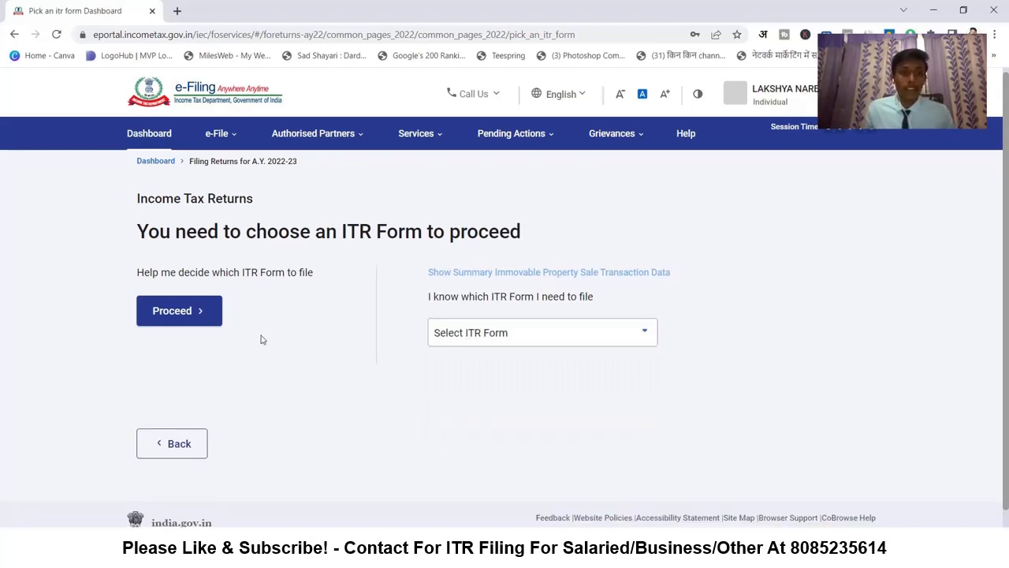
{"action": "left_click", "coordinate": [175, 311]}
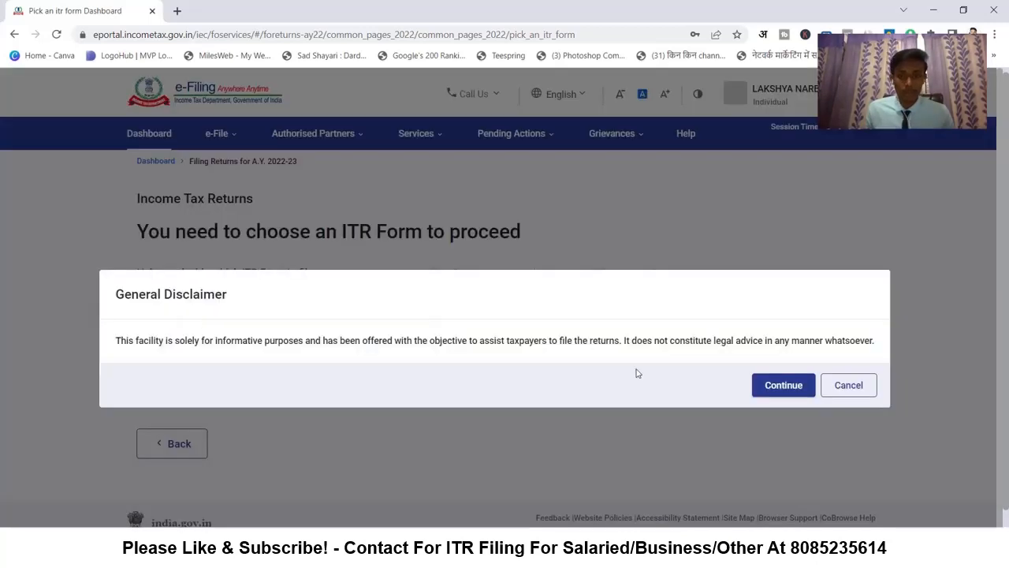
- Accept the General Disclaimer, review the ITR-1 to ITR-4 qualifying conditions, and mark ITR-3
{"action": "left_click", "coordinate": [781, 385]}
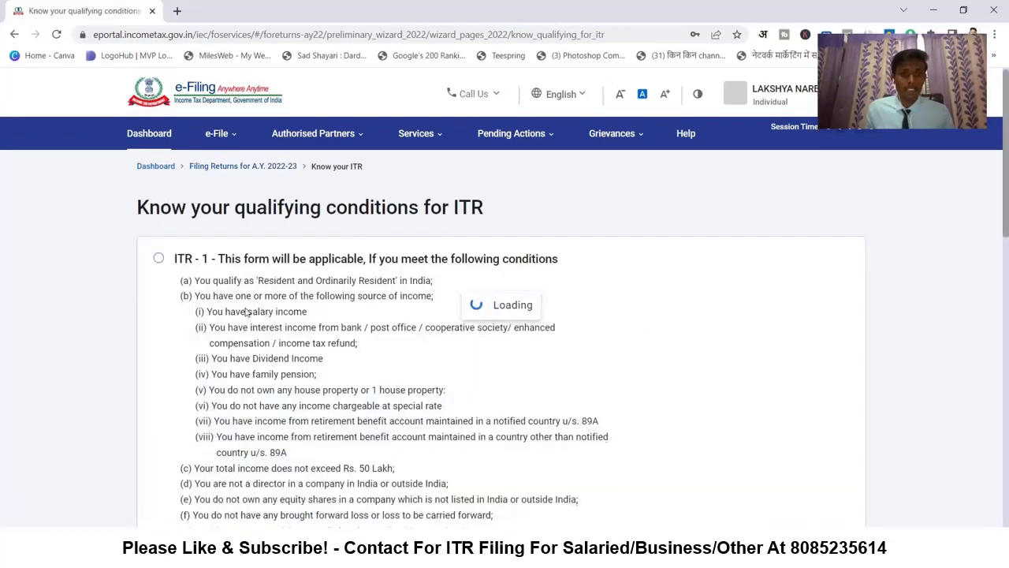
{"action": "scroll", "coordinate": [213, 320], "scroll_direction": "down", "scroll_amount": 2}
{"action": "scroll", "coordinate": [203, 322], "scroll_direction": "up", "scroll_amount": 2}
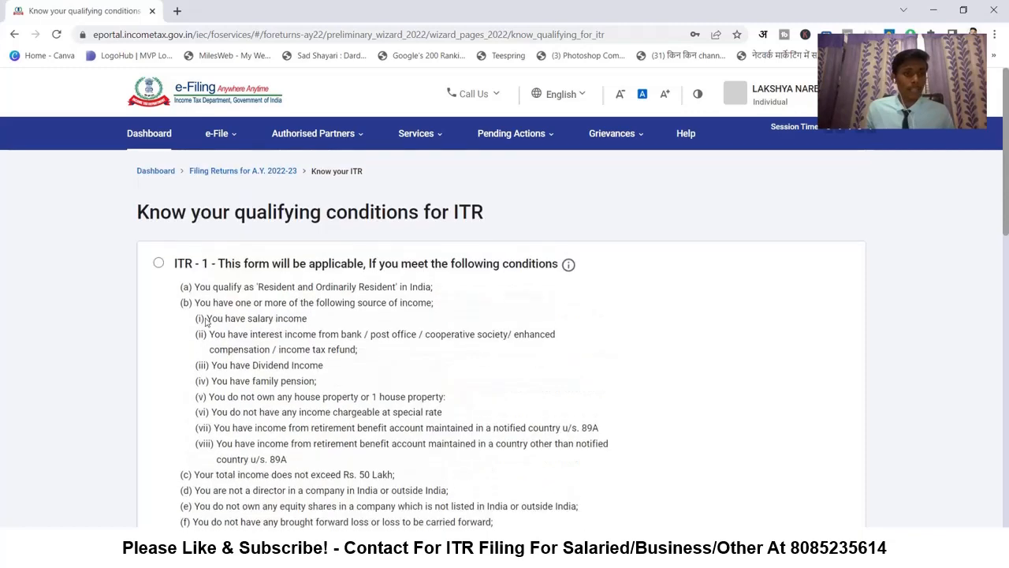
{"action": "scroll", "coordinate": [254, 272], "scroll_direction": "down", "scroll_amount": 2}
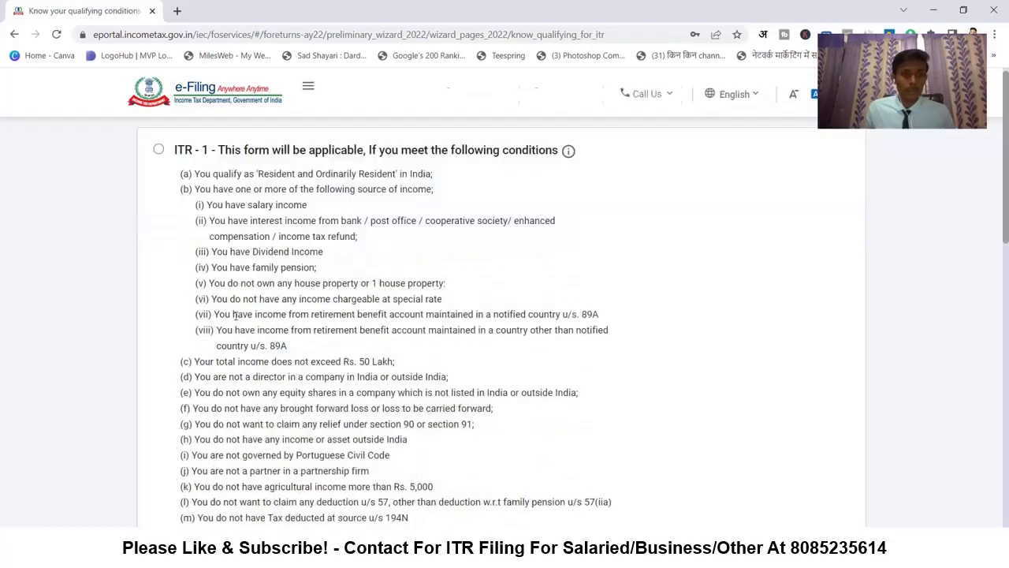
{"action": "scroll", "coordinate": [222, 324], "scroll_direction": "down", "scroll_amount": 1}
{"action": "scroll", "coordinate": [190, 321], "scroll_direction": "down", "scroll_amount": 4}
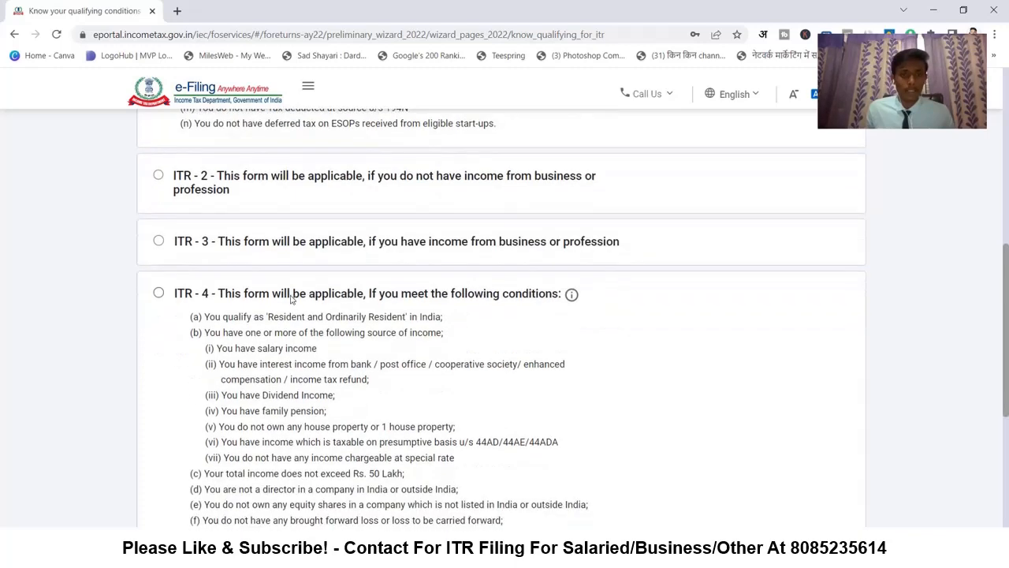
{"action": "scroll", "coordinate": [234, 193], "scroll_direction": "up", "scroll_amount": 5}
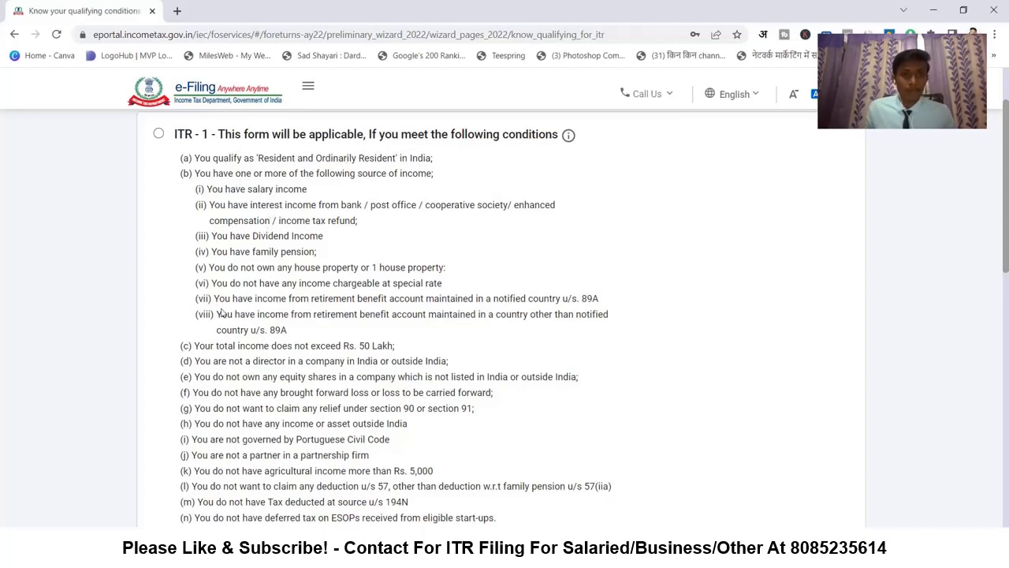
{"action": "scroll", "coordinate": [282, 250], "scroll_direction": "down", "scroll_amount": 3}
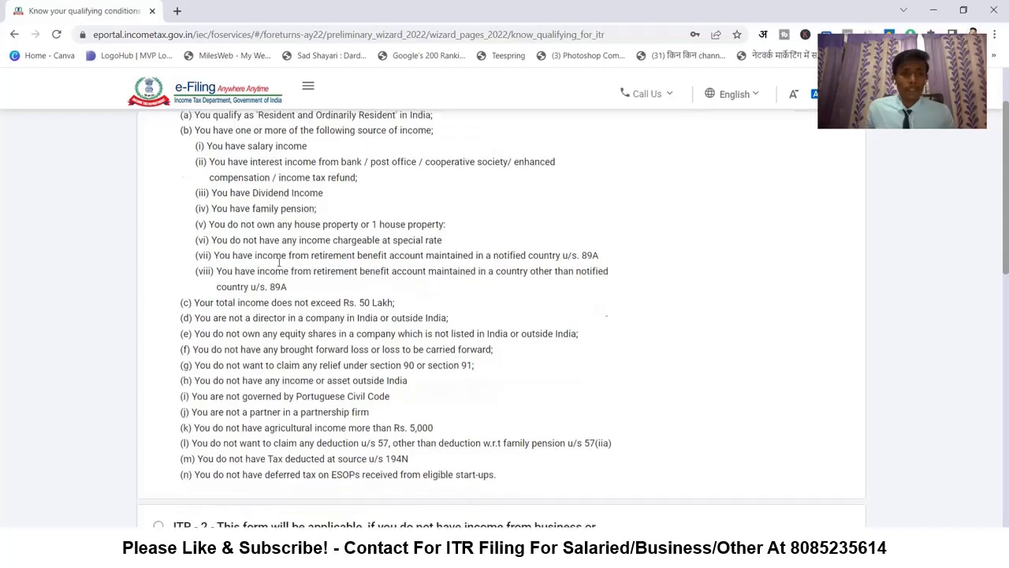
{"action": "scroll", "coordinate": [255, 318], "scroll_direction": "down", "scroll_amount": 3}
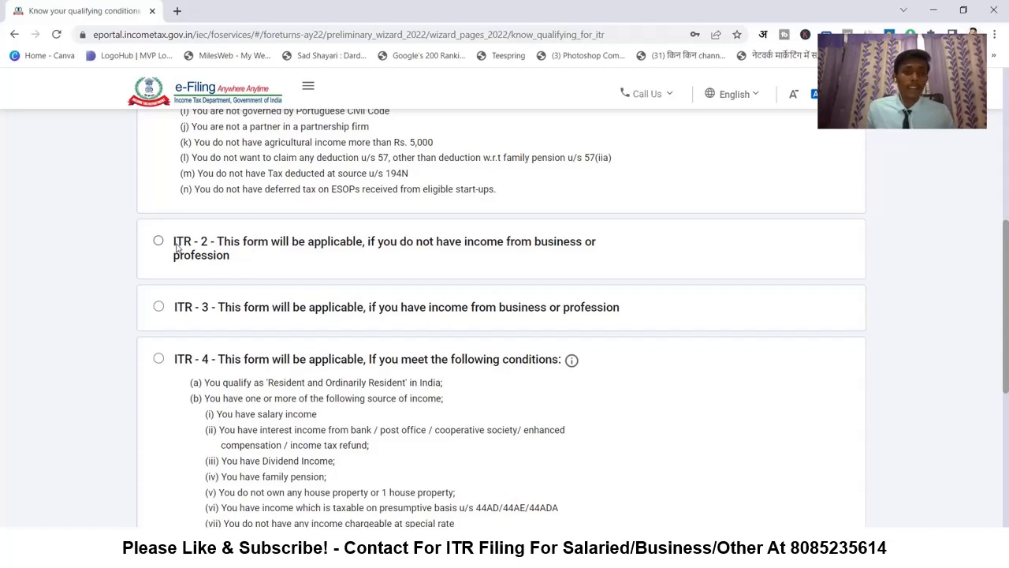
{"action": "scroll", "coordinate": [180, 251], "scroll_direction": "down", "scroll_amount": 1}
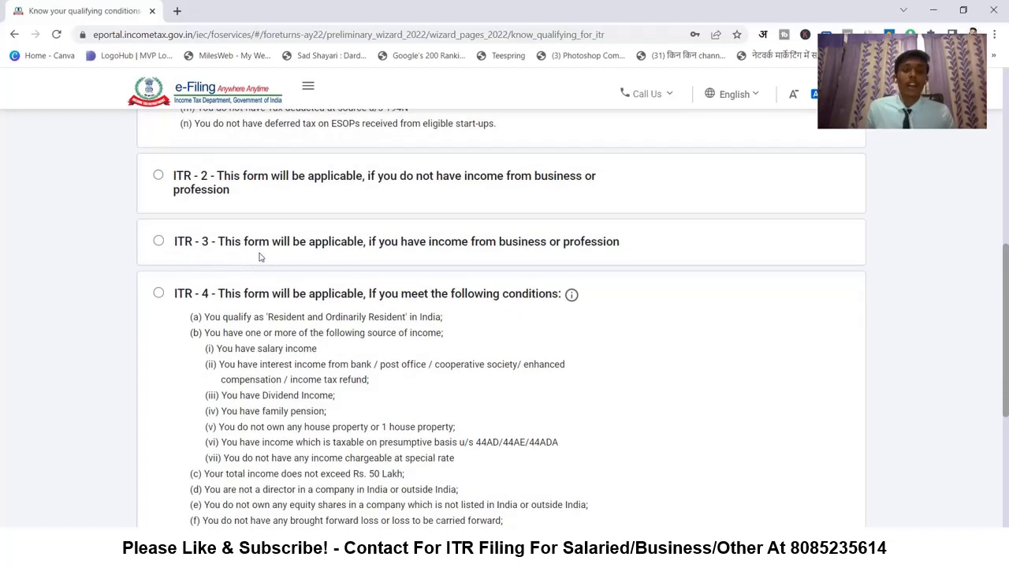
{"action": "left_click", "coordinate": [158, 242]}
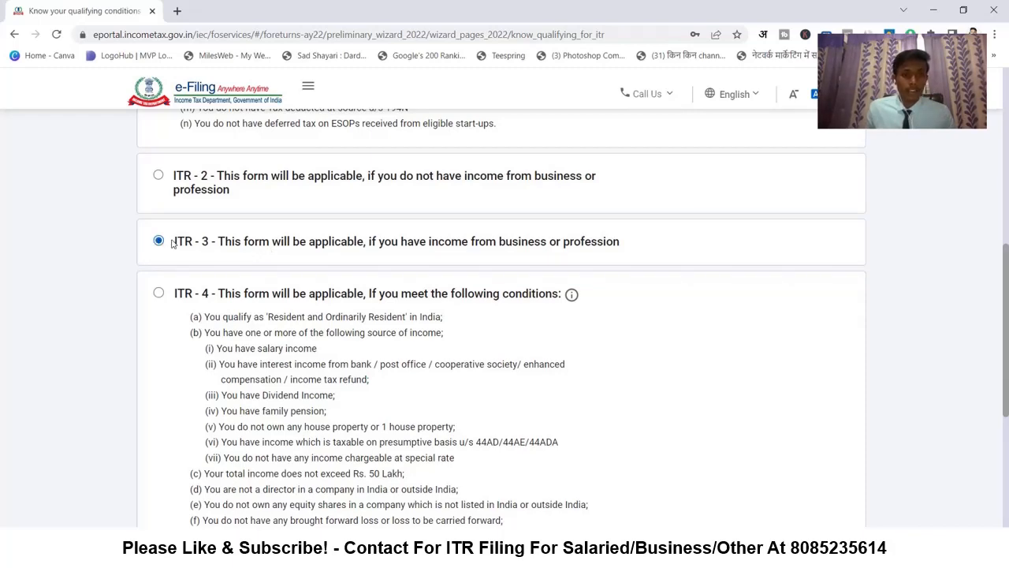
{"action": "scroll", "coordinate": [384, 258], "scroll_direction": "down", "scroll_amount": 1}
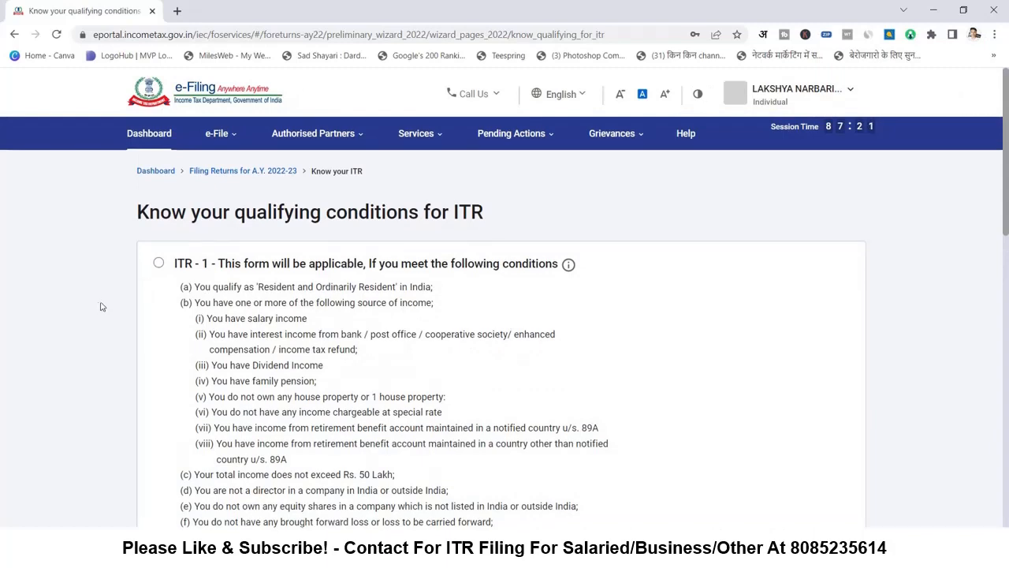
- Switch the choice to ITR-1, proceed to ITR1 filing, and select Let's Get Started
{"action": "left_click", "coordinate": [161, 264]}
{"action": "scroll", "coordinate": [145, 316], "scroll_direction": "down", "scroll_amount": 5}
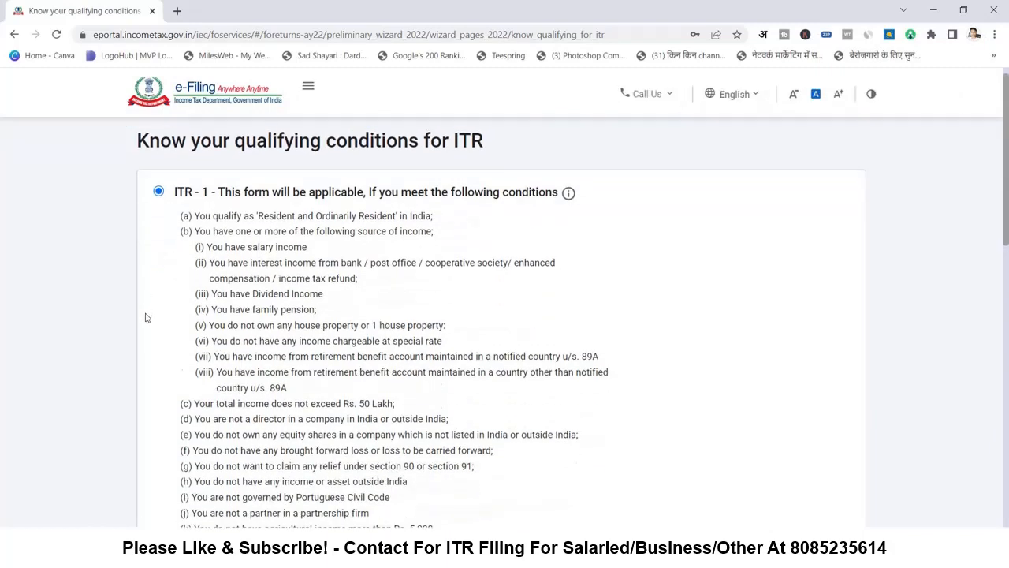
{"action": "scroll", "coordinate": [371, 379], "scroll_direction": "down", "scroll_amount": 4}
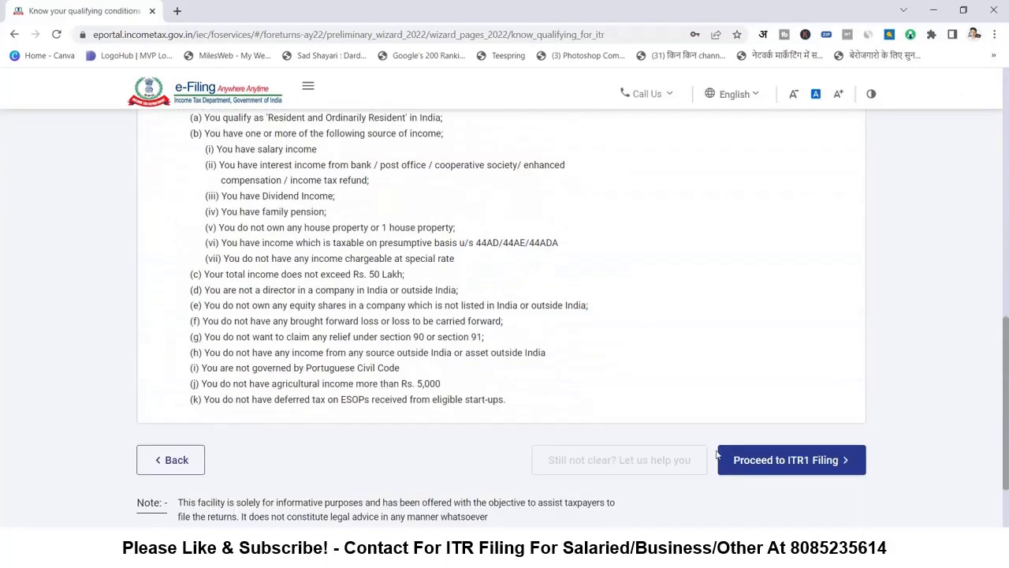
{"action": "left_click", "coordinate": [796, 471]}
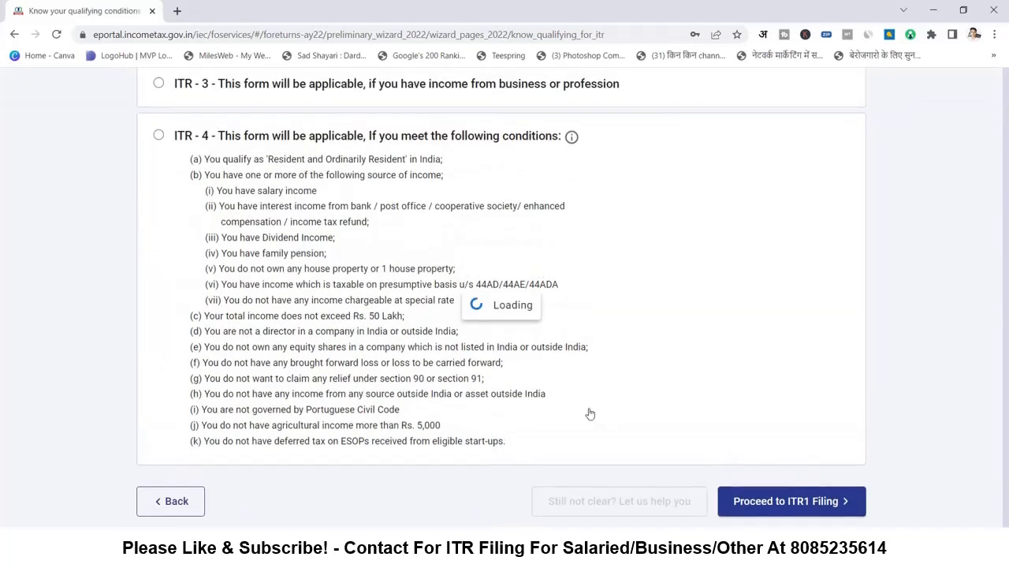
{"action": "scroll", "coordinate": [191, 241], "scroll_direction": "down", "scroll_amount": 2}
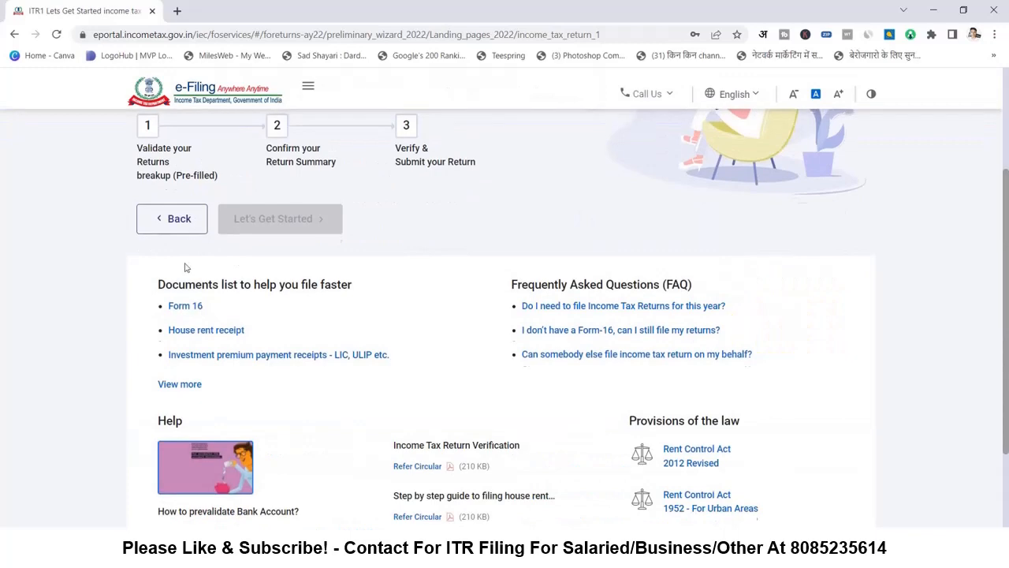
{"action": "scroll", "coordinate": [184, 263], "scroll_direction": "up", "scroll_amount": 2}
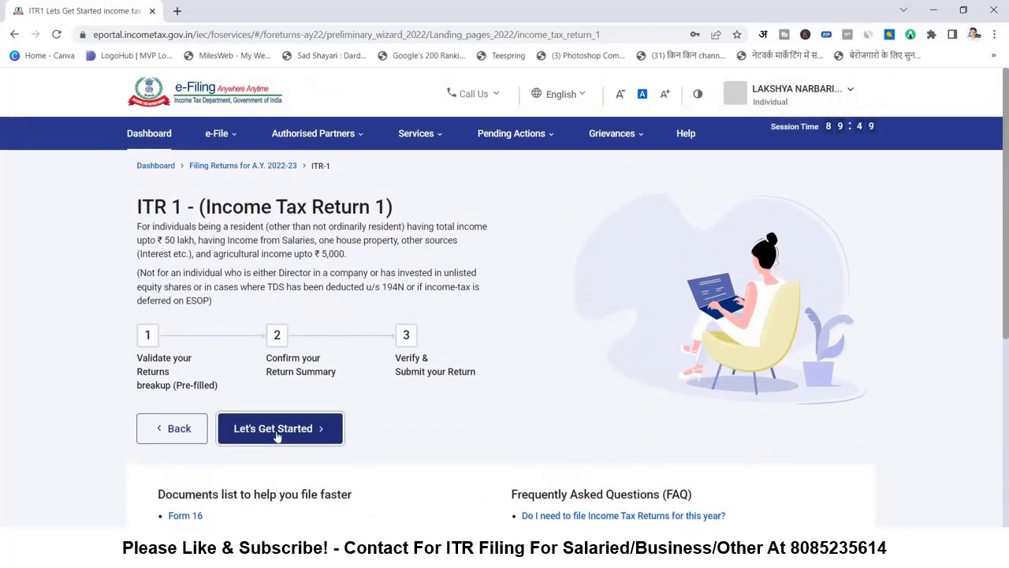
{"action": "left_click", "coordinate": [276, 436]}
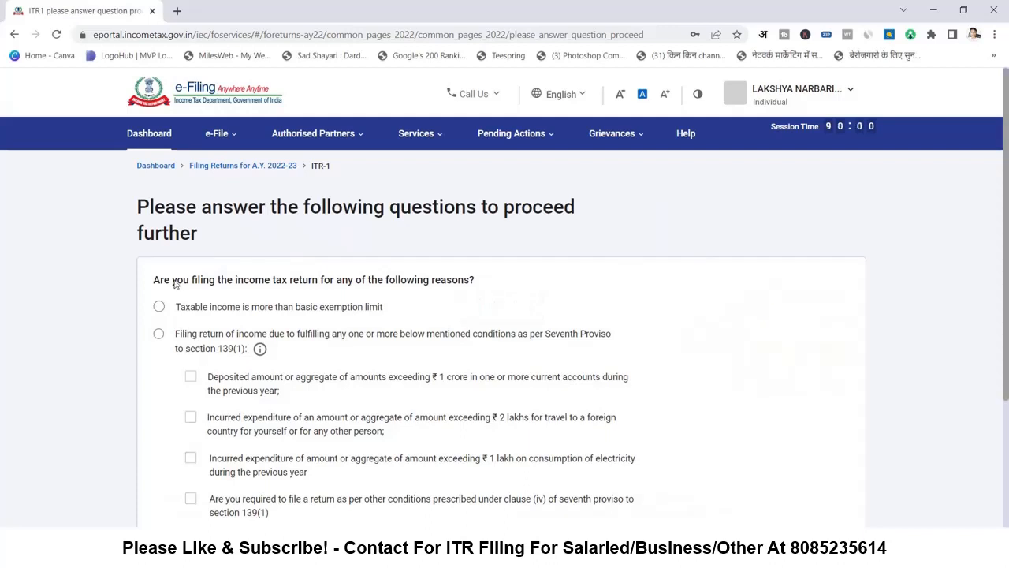
- Give Others as the reason for filing and continue
{"action": "scroll", "coordinate": [169, 314], "scroll_direction": "down", "scroll_amount": 1}
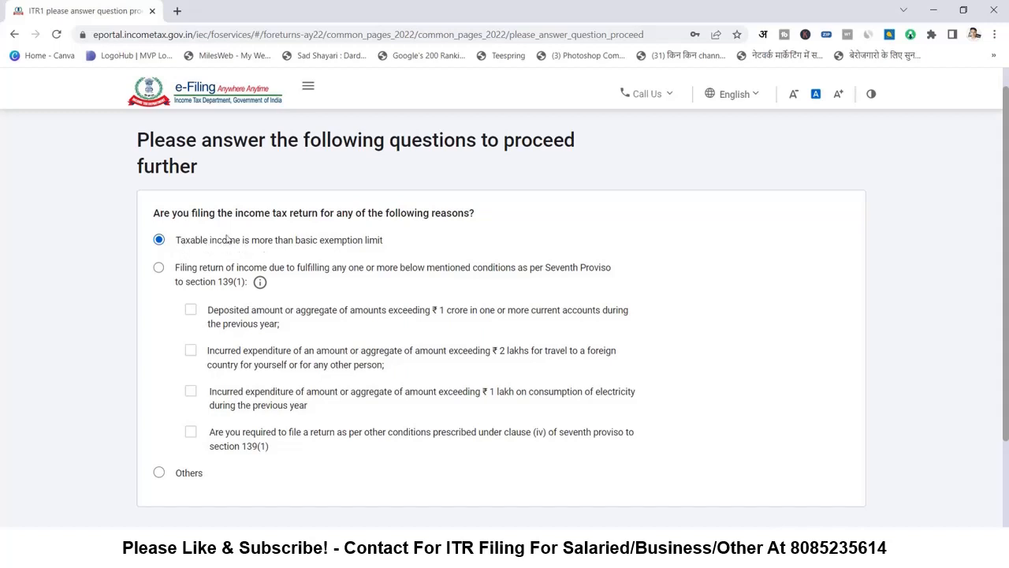
{"action": "left_click", "coordinate": [160, 473]}
{"action": "scroll", "coordinate": [670, 466], "scroll_direction": "down", "scroll_amount": 1}
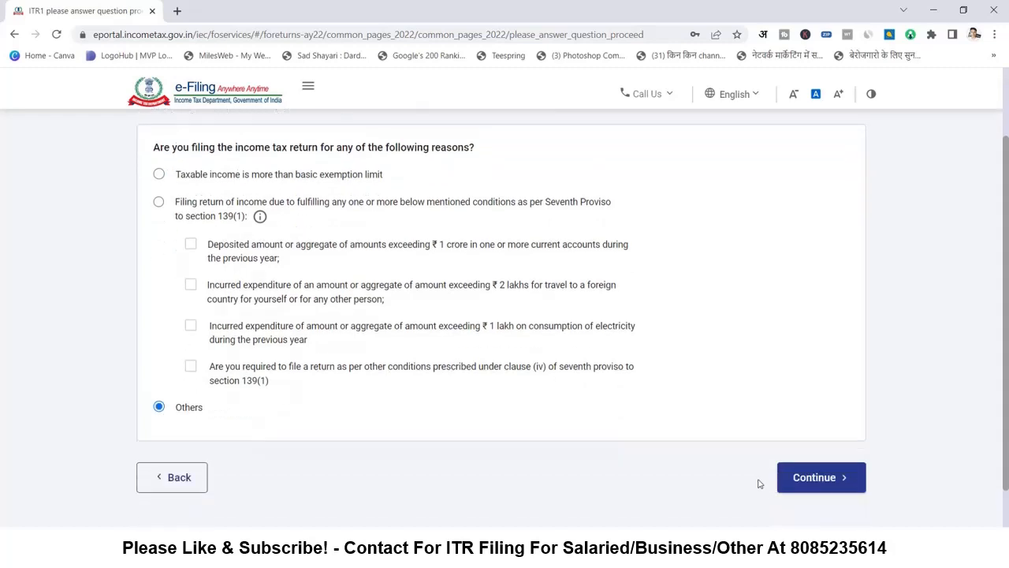
{"action": "left_click", "coordinate": [816, 478]}
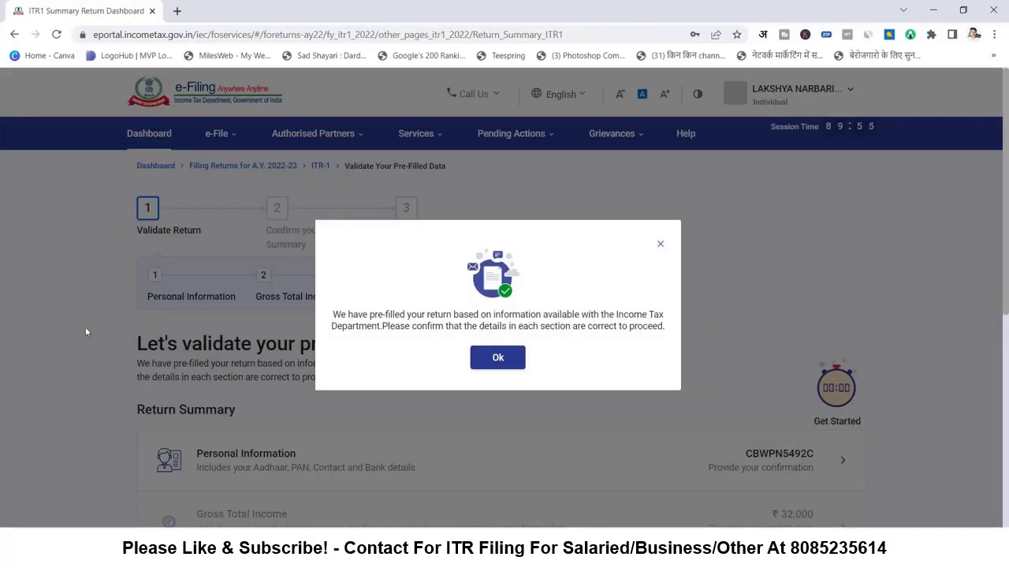
- Dismiss the pre-filled notice, review ₹32,000 gross income and ₹1,671 tax paid, then open Personal Information
{"action": "left_click", "coordinate": [499, 356]}
{"action": "scroll", "coordinate": [231, 384], "scroll_direction": "down", "scroll_amount": 5}
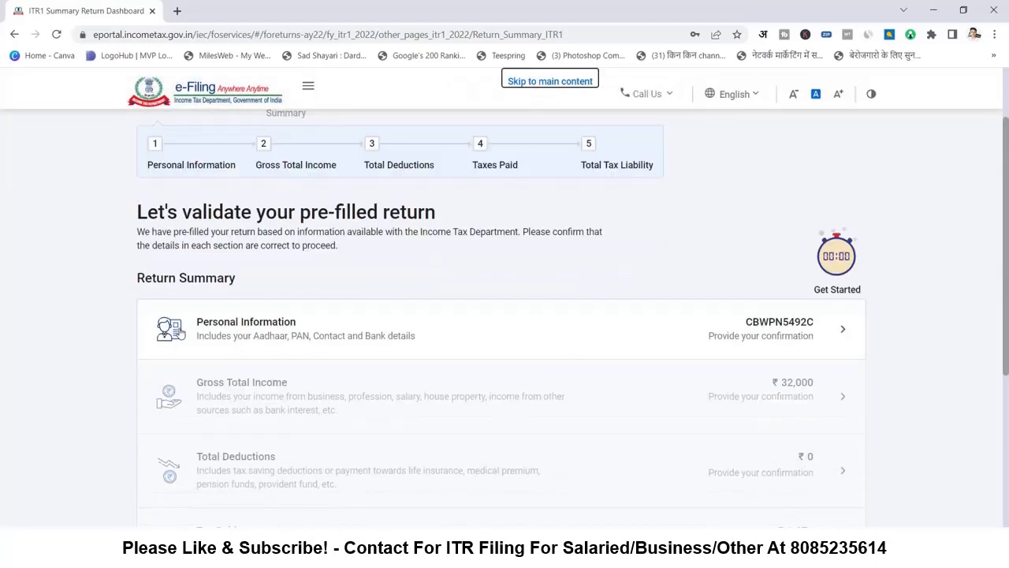
{"action": "scroll", "coordinate": [189, 368], "scroll_direction": "up", "scroll_amount": 4}
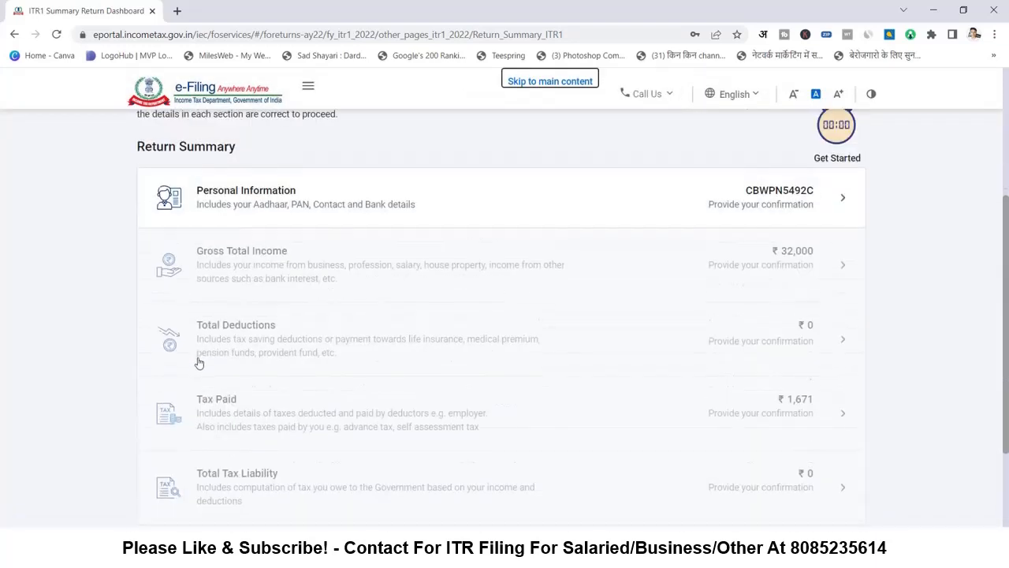
{"action": "scroll", "coordinate": [220, 268], "scroll_direction": "down", "scroll_amount": 2}
{"action": "scroll", "coordinate": [444, 239], "scroll_direction": "down", "scroll_amount": 1}
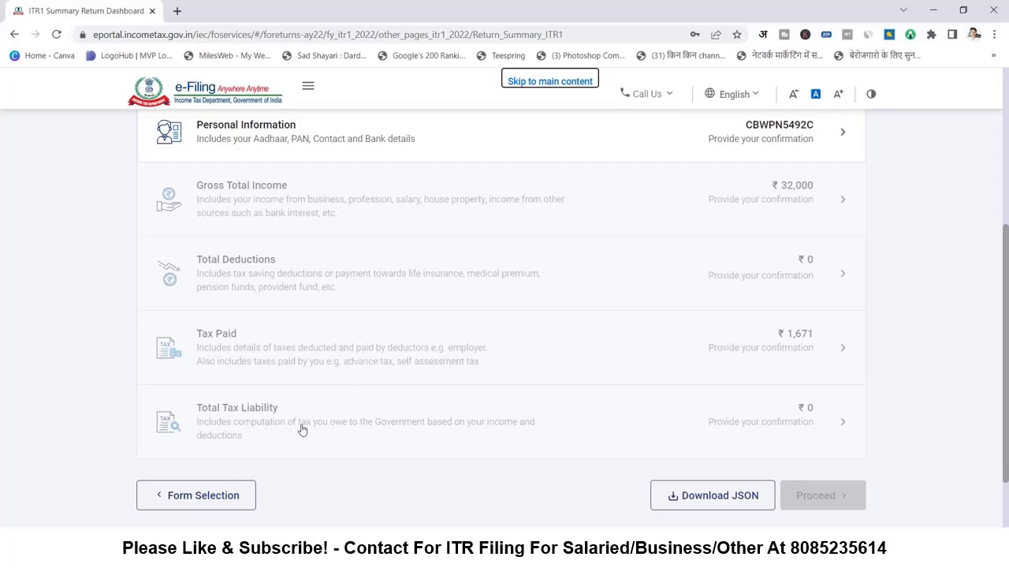
{"action": "scroll", "coordinate": [431, 324], "scroll_direction": "up", "scroll_amount": 1}
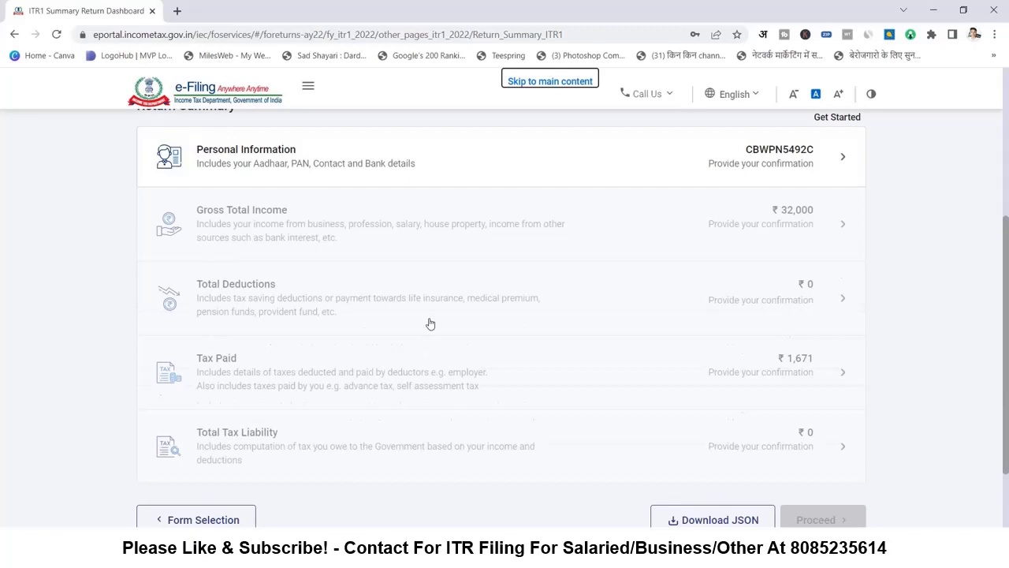
{"action": "scroll", "coordinate": [430, 324], "scroll_direction": "up", "scroll_amount": 3}
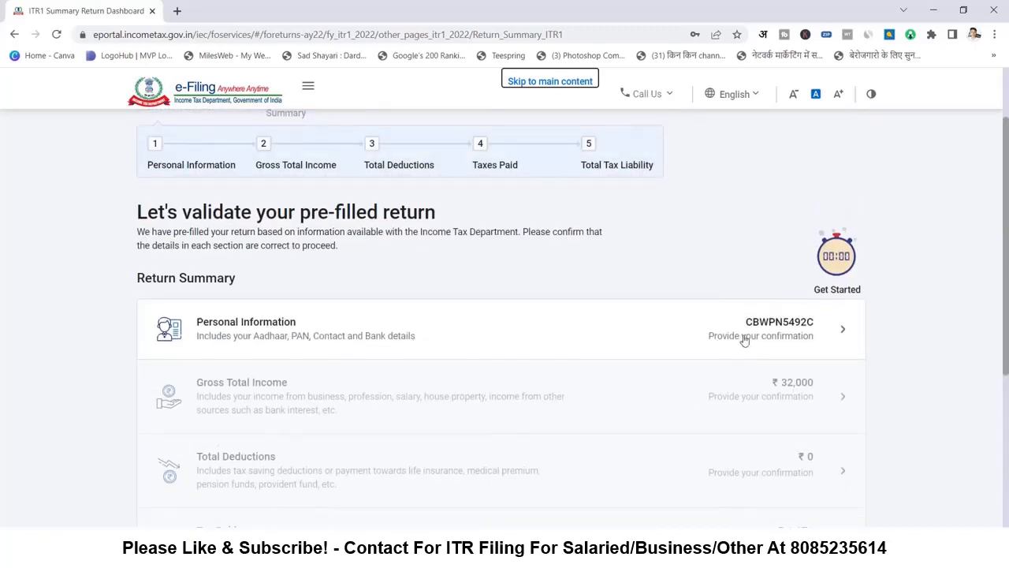
{"action": "left_click", "coordinate": [783, 339]}
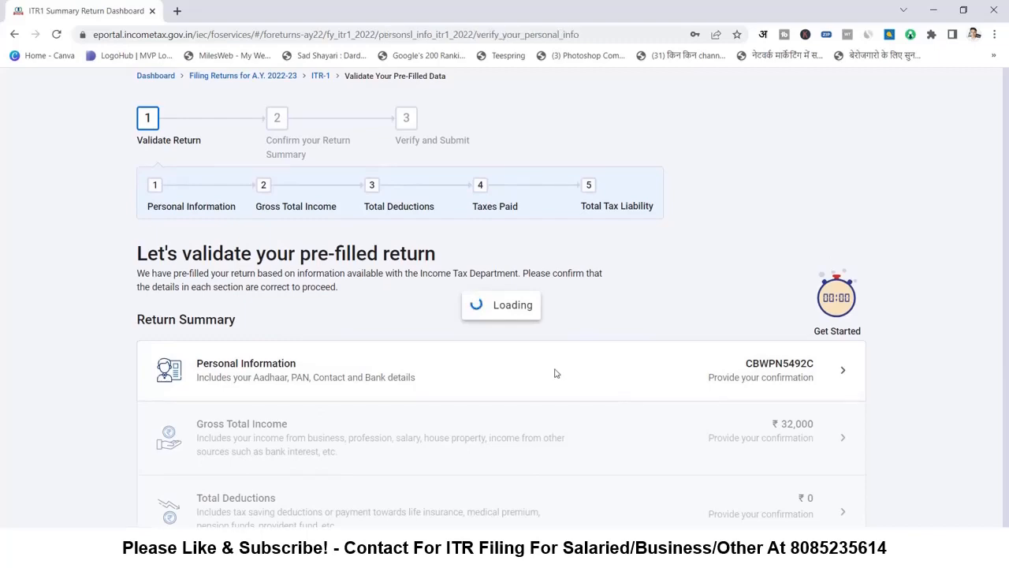
- Review the personal details, keeping Nature of Employment as Others
{"action": "scroll", "coordinate": [360, 349], "scroll_direction": "down", "scroll_amount": 5}
{"action": "scroll", "coordinate": [347, 350], "scroll_direction": "down", "scroll_amount": 3}
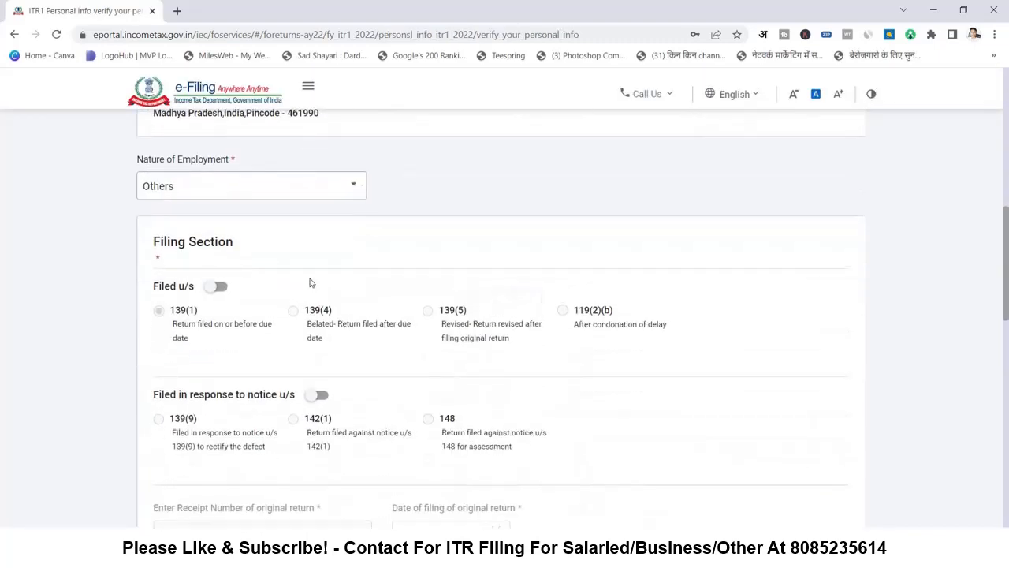
{"action": "scroll", "coordinate": [306, 229], "scroll_direction": "down", "scroll_amount": 5}
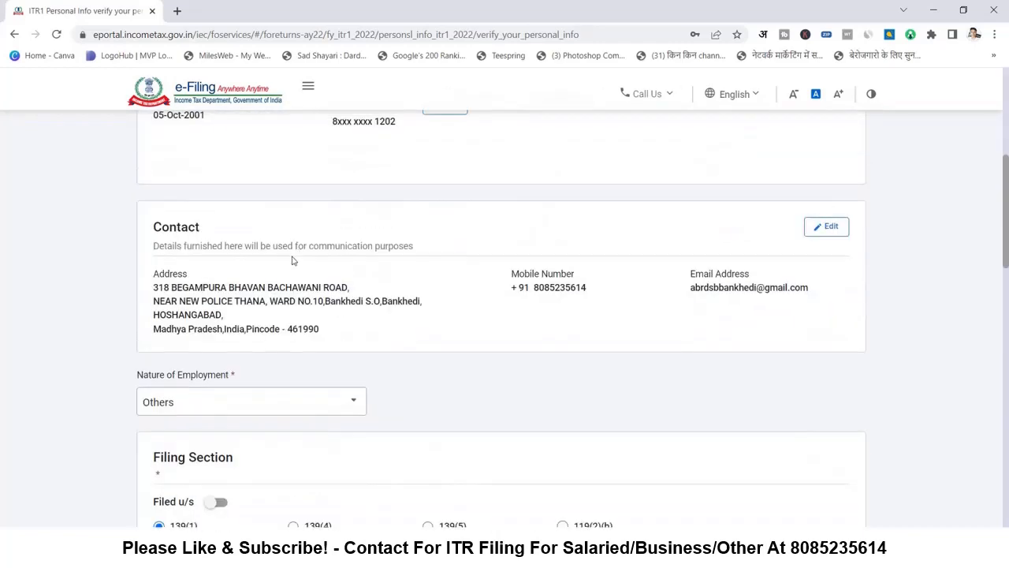
{"action": "scroll", "coordinate": [213, 387], "scroll_direction": "down", "scroll_amount": 4}
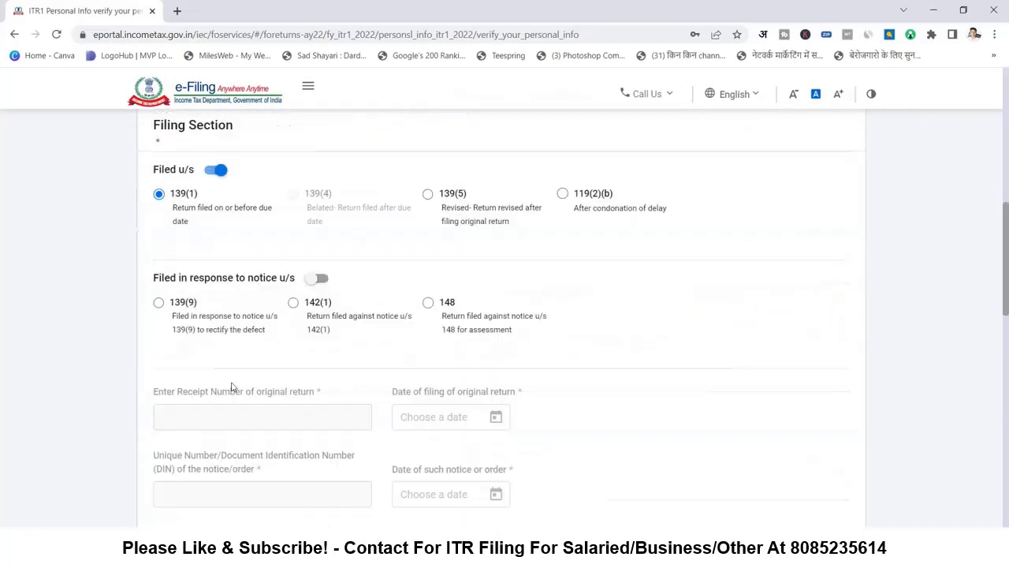
{"action": "scroll", "coordinate": [269, 209], "scroll_direction": "up", "scroll_amount": 2}
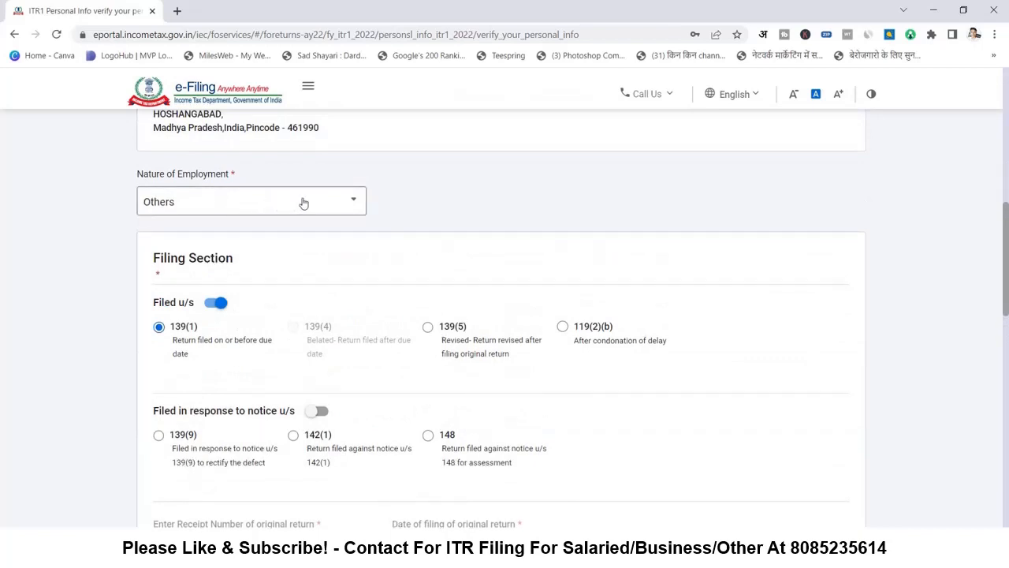
{"action": "left_click", "coordinate": [343, 202]}
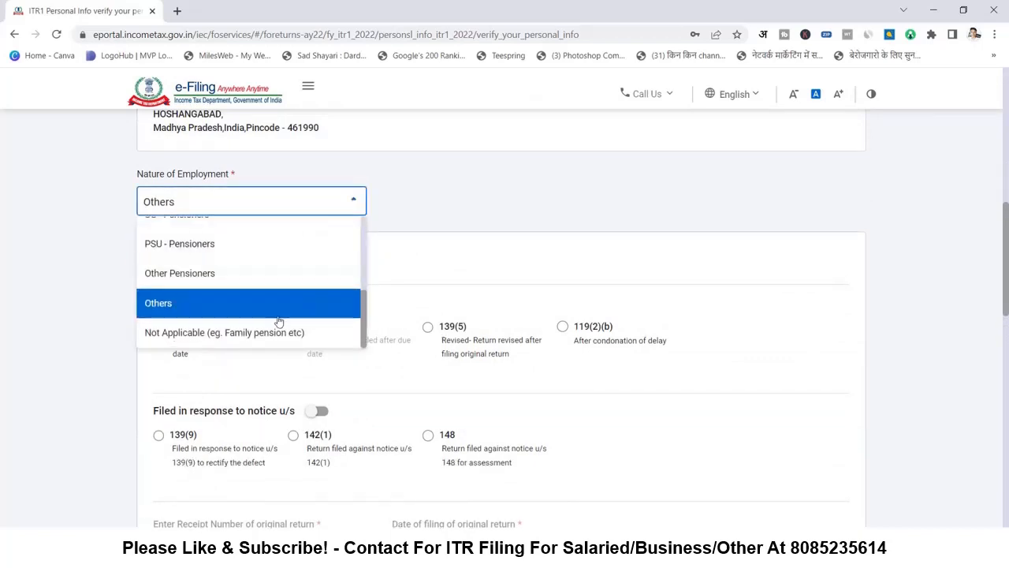
{"action": "scroll", "coordinate": [280, 315], "scroll_direction": "up", "scroll_amount": 5}
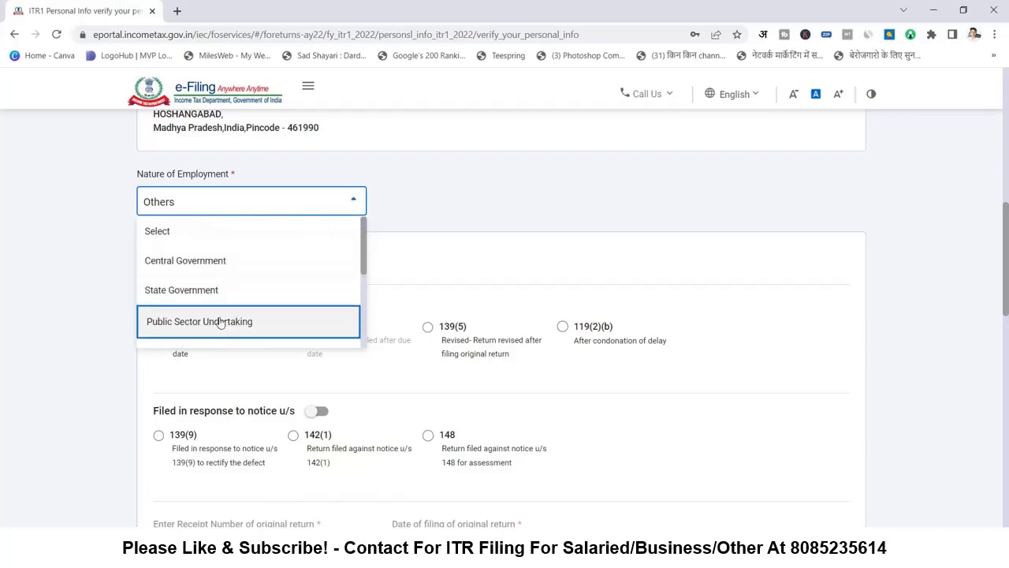
{"action": "scroll", "coordinate": [214, 304], "scroll_direction": "down", "scroll_amount": 5}
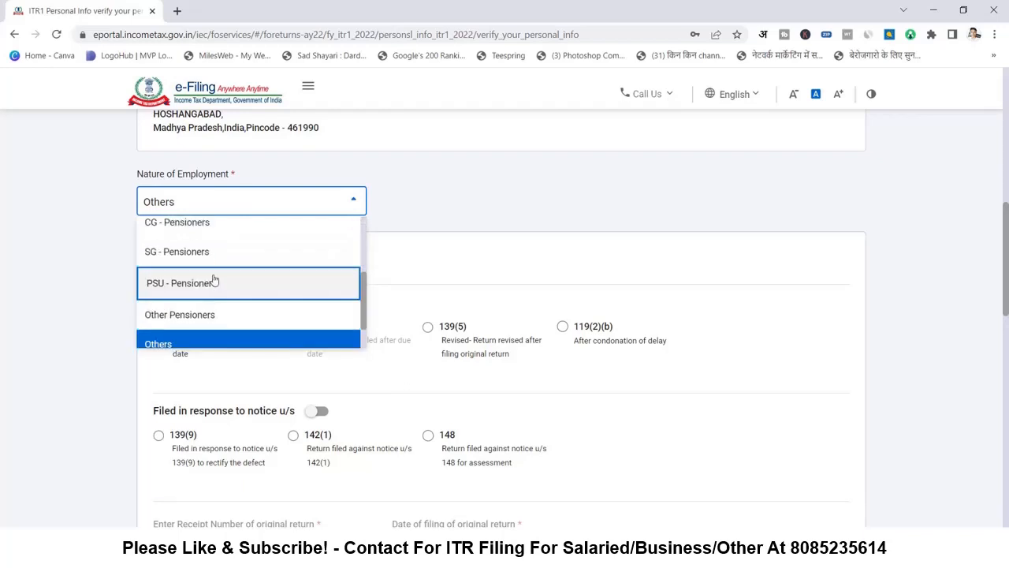
{"action": "scroll", "coordinate": [215, 280], "scroll_direction": "down", "scroll_amount": 2}
{"action": "left_click", "coordinate": [81, 291]}
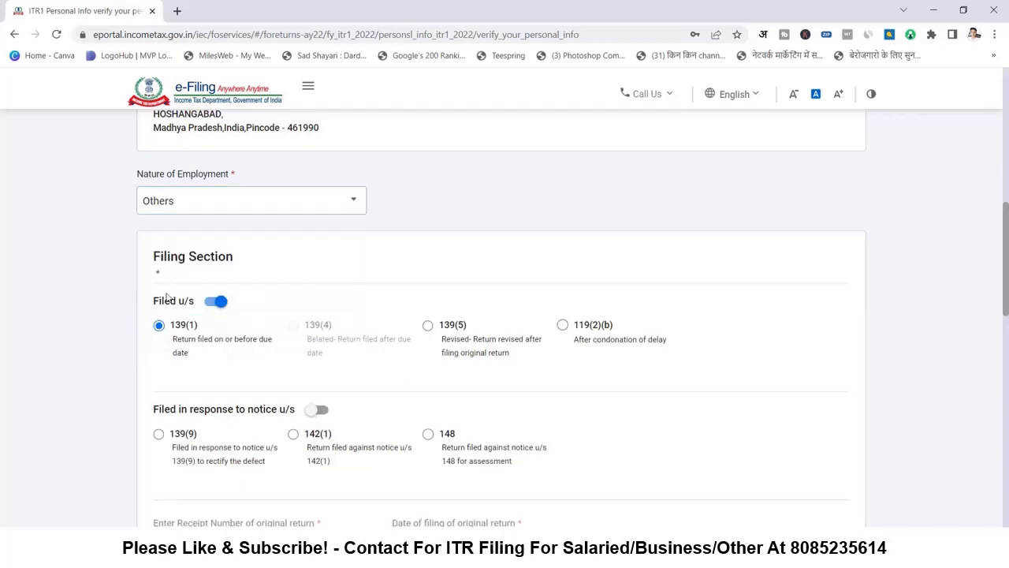
- Keep both bank accounts selected for refund and confirm the personal information
{"action": "scroll", "coordinate": [167, 295], "scroll_direction": "down", "scroll_amount": 2}
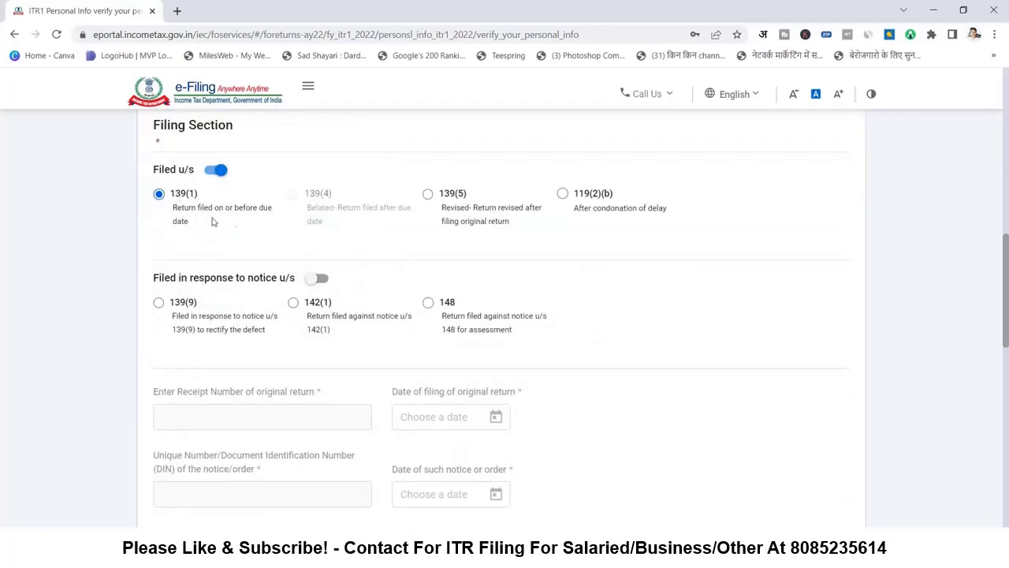
{"action": "scroll", "coordinate": [221, 317], "scroll_direction": "down", "scroll_amount": 7}
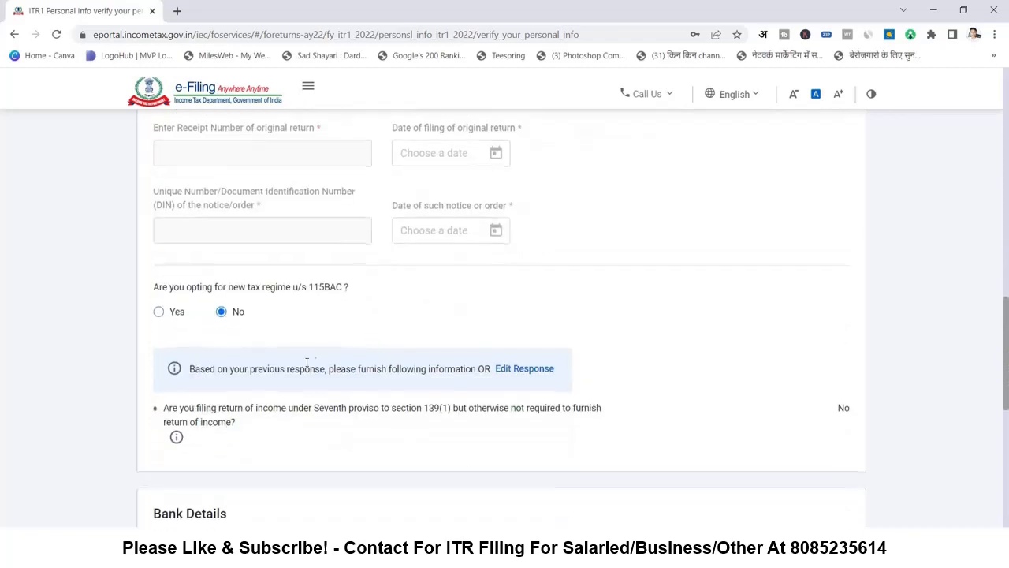
{"action": "scroll", "coordinate": [284, 331], "scroll_direction": "down", "scroll_amount": 3}
{"action": "scroll", "coordinate": [244, 342], "scroll_direction": "up", "scroll_amount": 4}
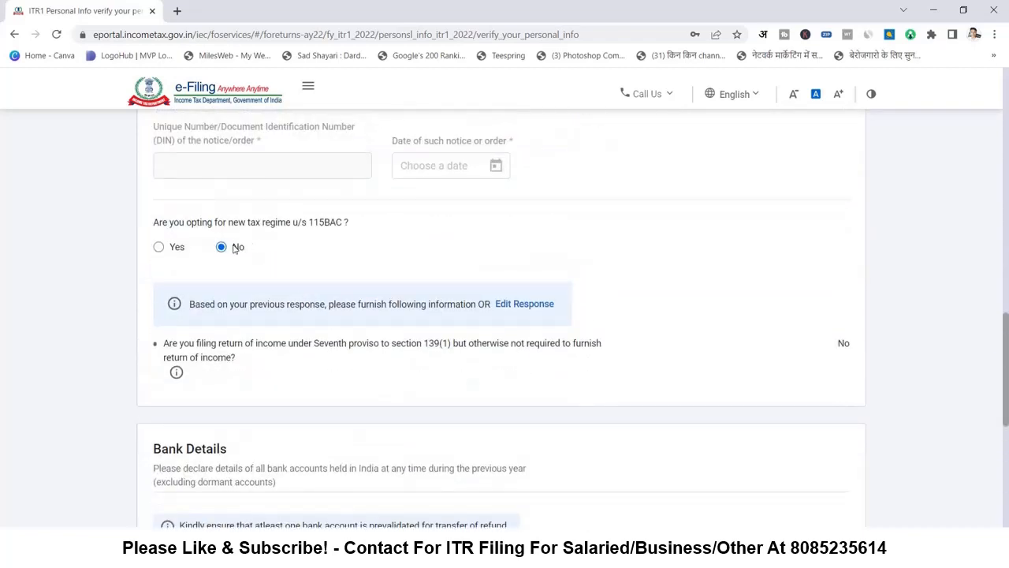
{"action": "scroll", "coordinate": [243, 252], "scroll_direction": "down", "scroll_amount": 4}
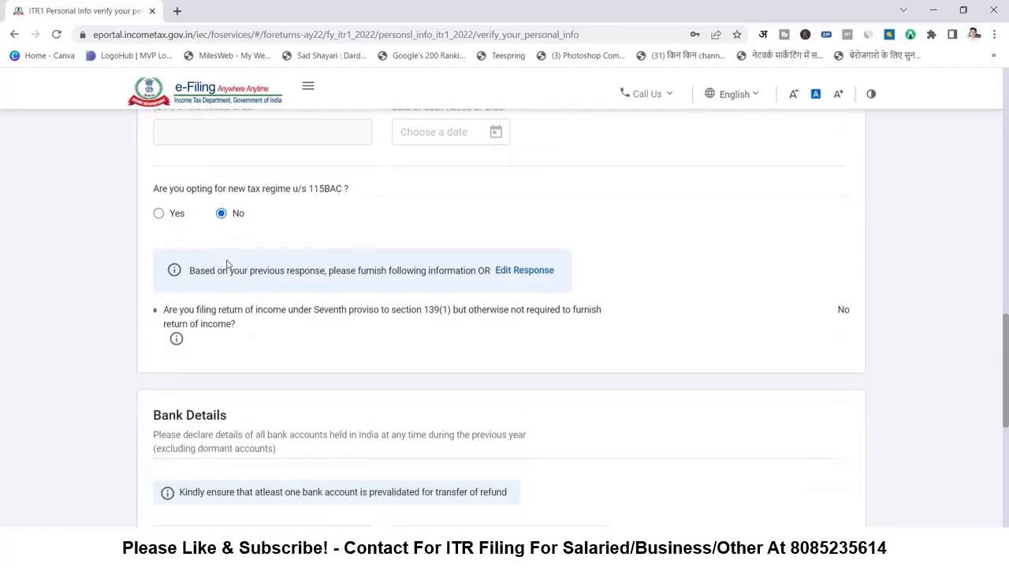
{"action": "scroll", "coordinate": [232, 298], "scroll_direction": "up", "scroll_amount": 1}
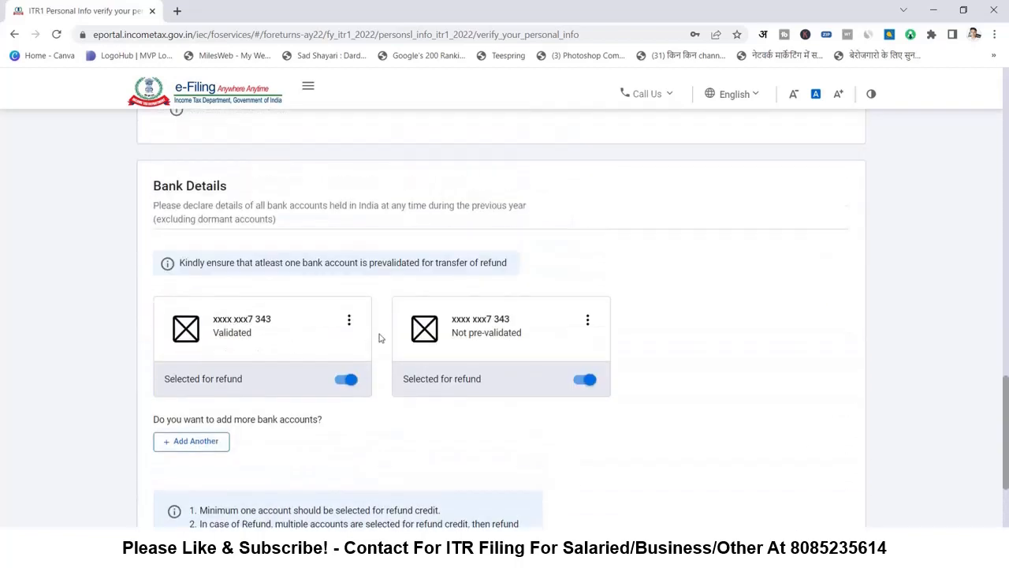
{"action": "scroll", "coordinate": [450, 384], "scroll_direction": "down", "scroll_amount": 2}
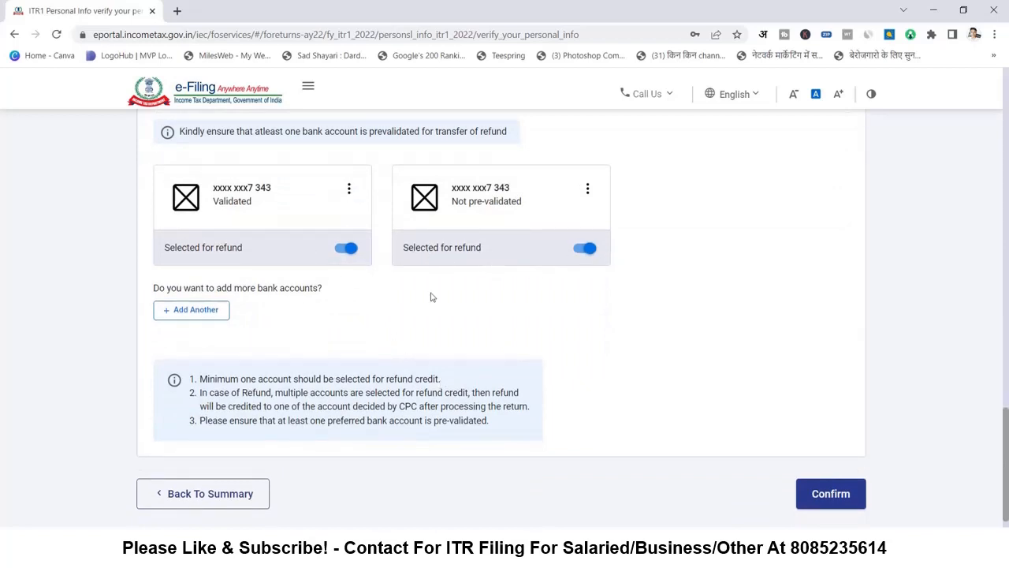
{"action": "left_click", "coordinate": [825, 499]}
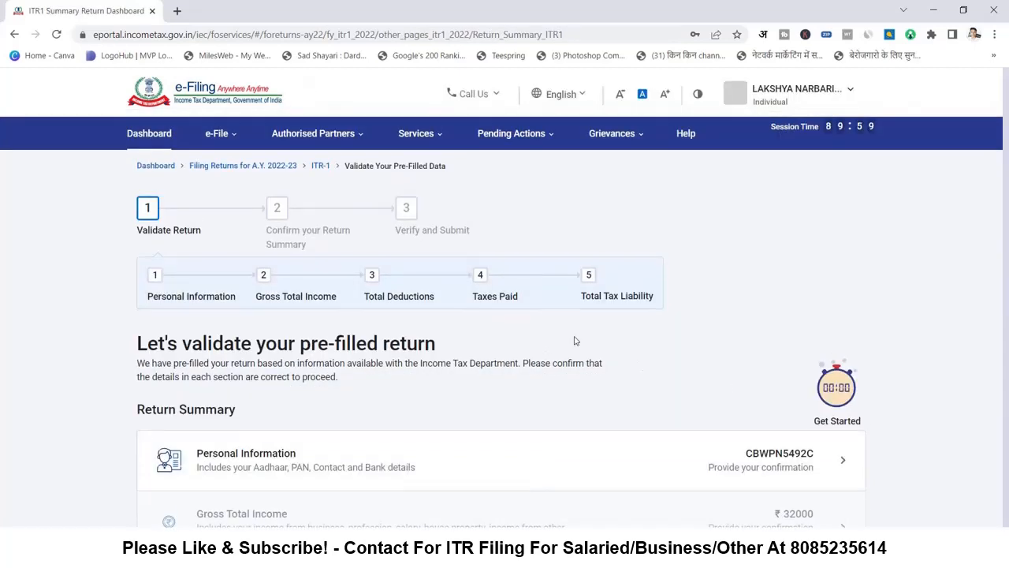
- Open the Gross Total Income section from the Return Summary
{"action": "scroll", "coordinate": [558, 347], "scroll_direction": "down", "scroll_amount": 2}
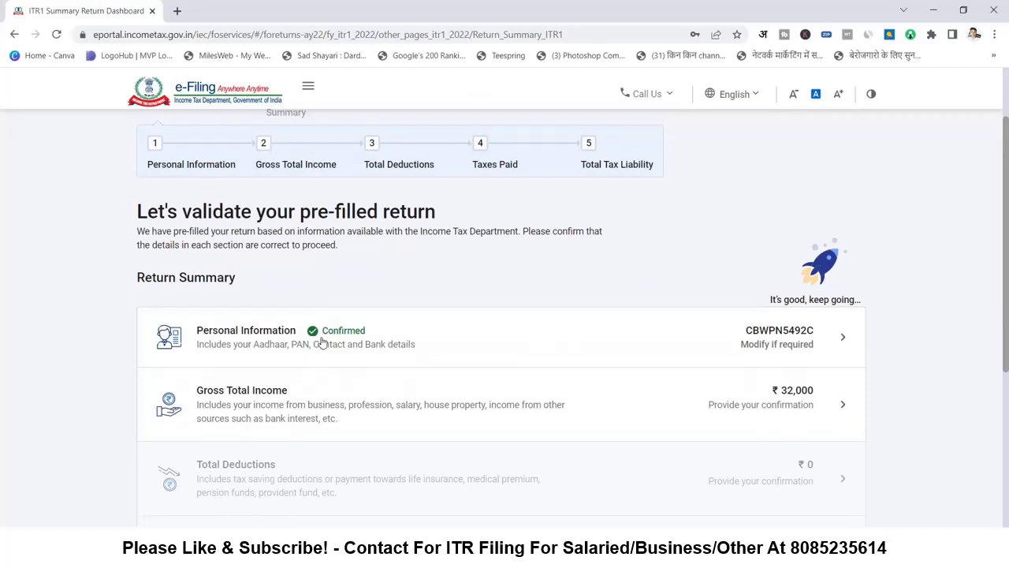
{"action": "scroll", "coordinate": [324, 345], "scroll_direction": "down", "scroll_amount": 1}
{"action": "scroll", "coordinate": [325, 351], "scroll_direction": "down", "scroll_amount": 1}
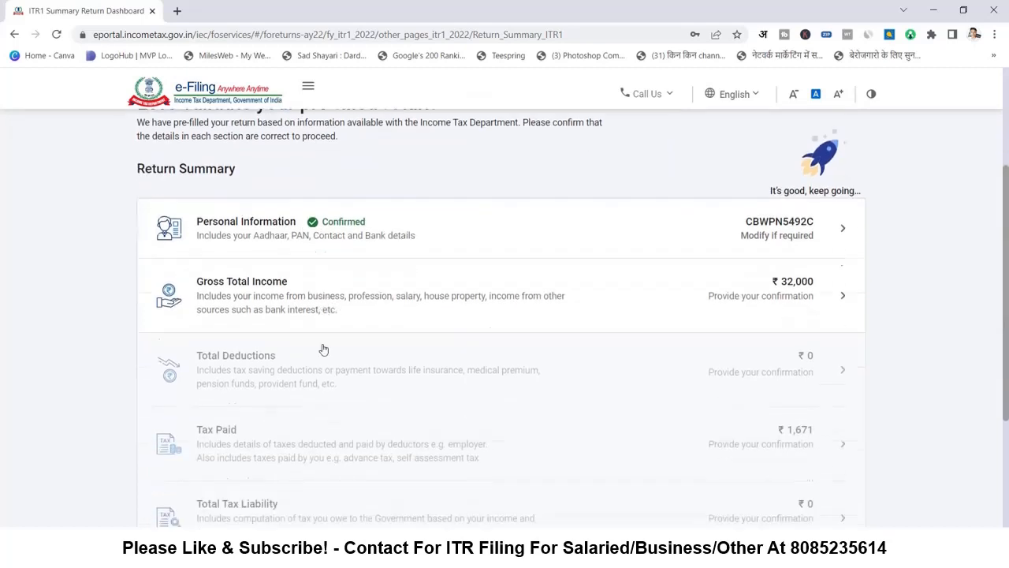
{"action": "left_click", "coordinate": [755, 279]}
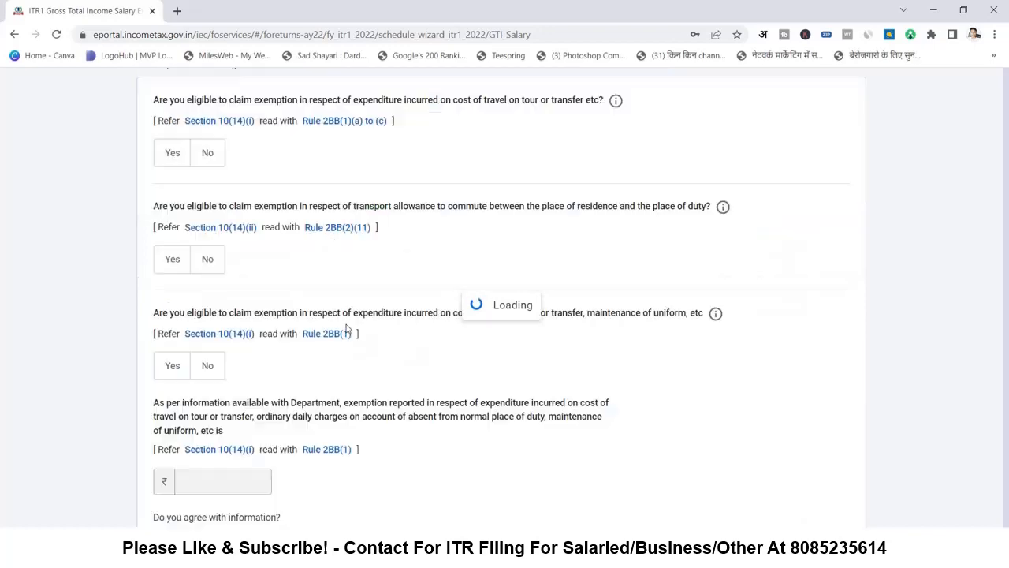
- Skip the salary exemption questions, agreeing Yes, to reach the ₹0 gross salary page
{"action": "scroll", "coordinate": [309, 327], "scroll_direction": "down", "scroll_amount": 5}
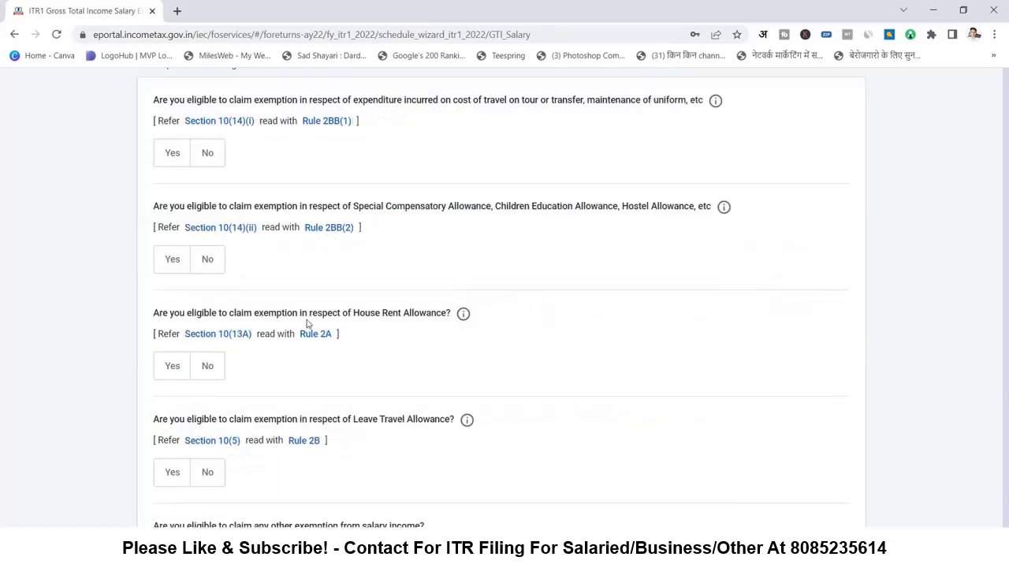
{"action": "scroll", "coordinate": [293, 345], "scroll_direction": "up", "scroll_amount": 8}
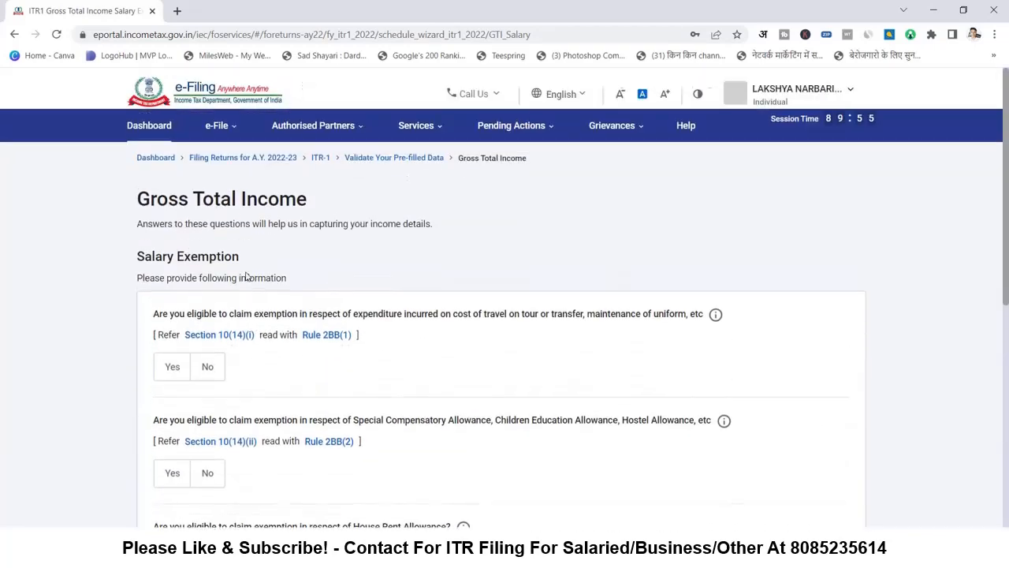
{"action": "scroll", "coordinate": [322, 292], "scroll_direction": "down", "scroll_amount": 4}
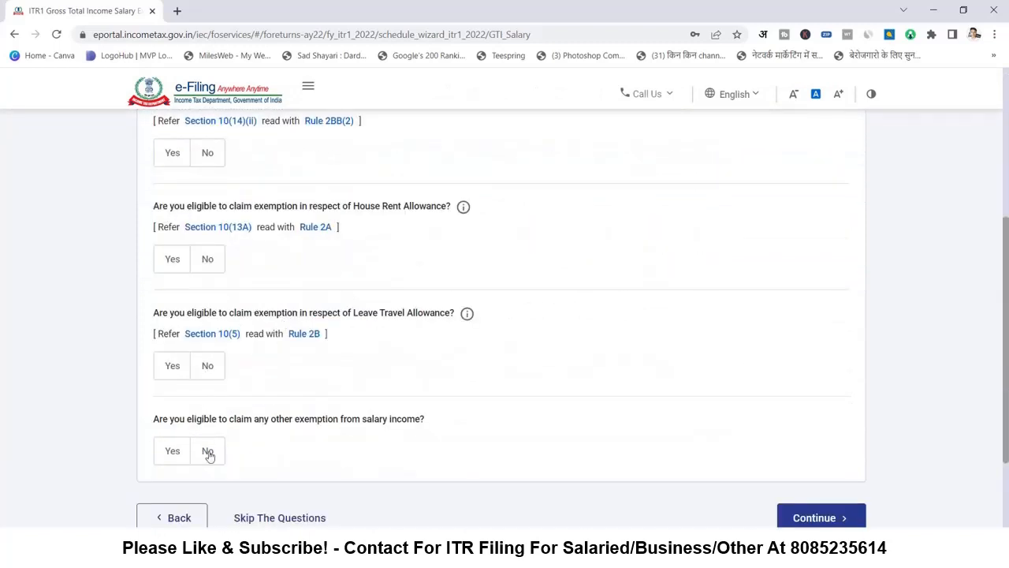
{"action": "scroll", "coordinate": [225, 447], "scroll_direction": "down", "scroll_amount": 2}
{"action": "left_click", "coordinate": [270, 387]}
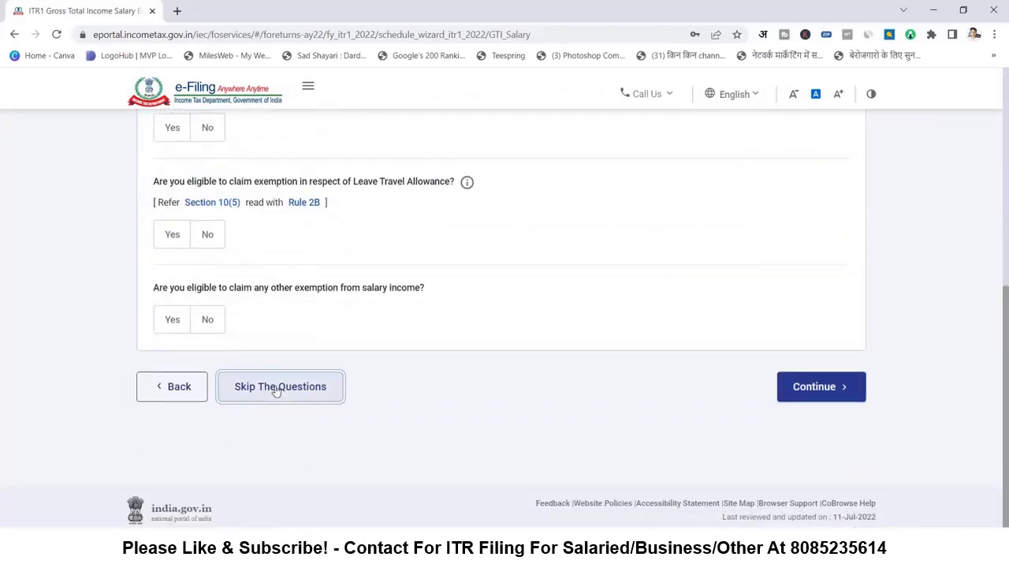
{"action": "left_click", "coordinate": [471, 364]}
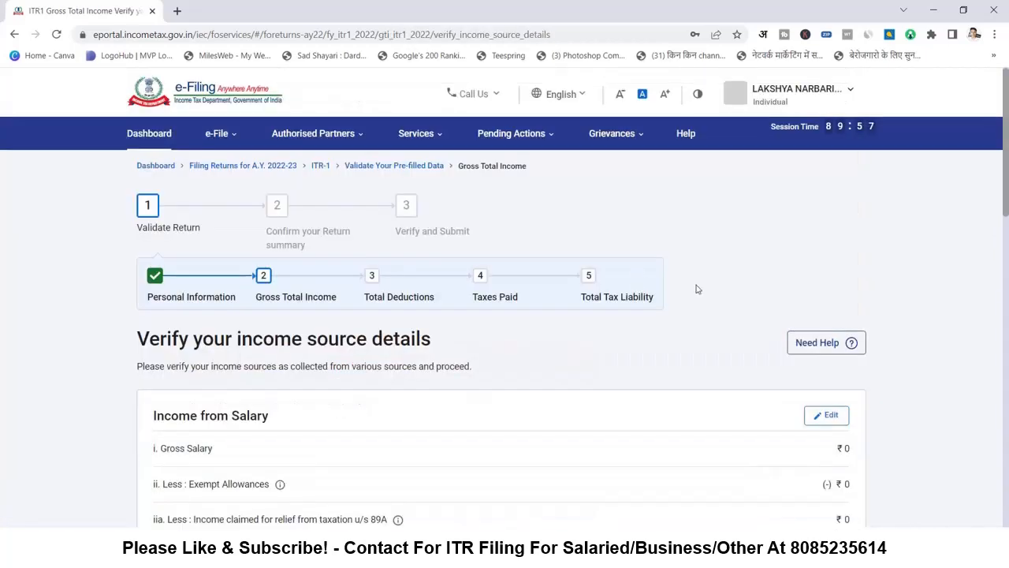
- Scroll to Income from other sources, showing ₹10 refund interest and ₹31,990 other income
{"action": "scroll", "coordinate": [451, 343], "scroll_direction": "down", "scroll_amount": 4}
{"action": "scroll", "coordinate": [593, 328], "scroll_direction": "down", "scroll_amount": 2}
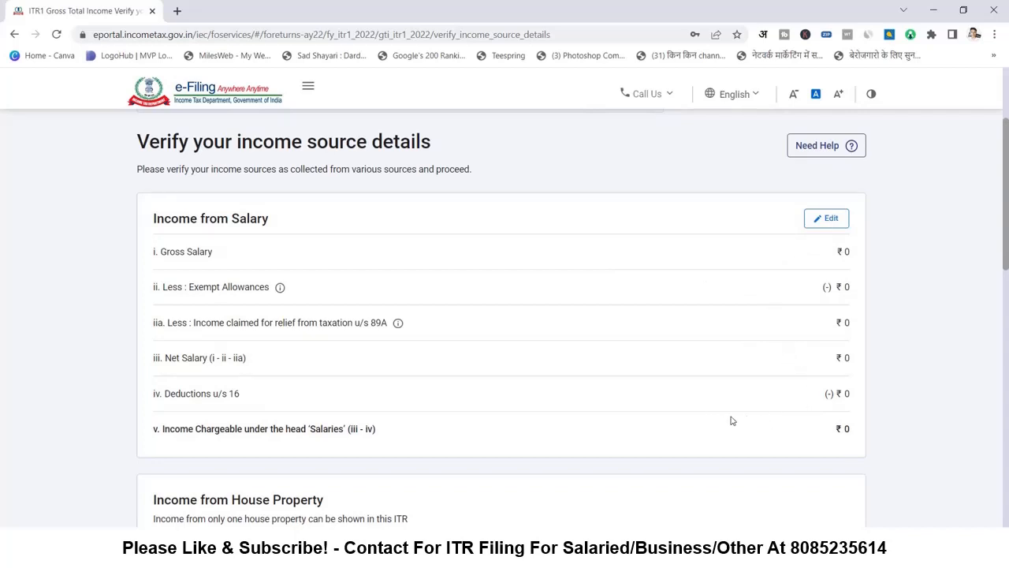
{"action": "scroll", "coordinate": [828, 416], "scroll_direction": "down", "scroll_amount": 4}
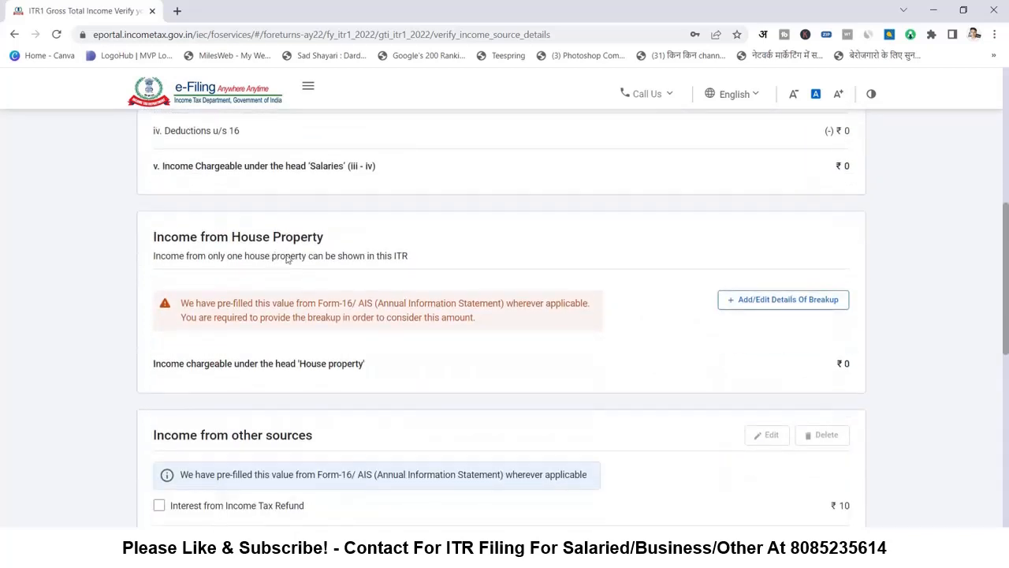
{"action": "scroll", "coordinate": [637, 319], "scroll_direction": "down", "scroll_amount": 4}
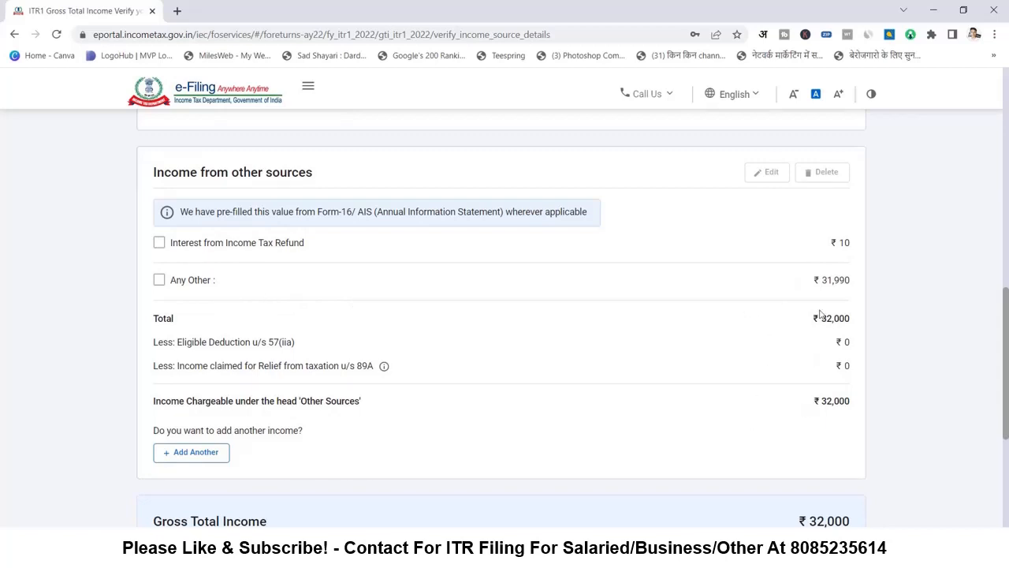
{"action": "scroll", "coordinate": [710, 345], "scroll_direction": "down", "scroll_amount": 1}
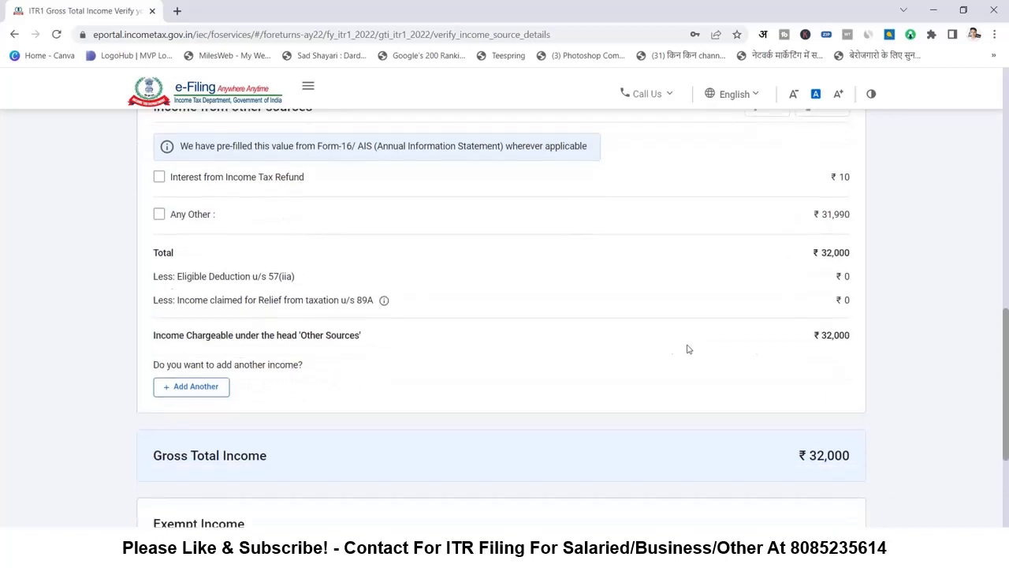
- Change the other-sources 'Any other' amount to 148990 and save, lifting gross total to ₹149,000
{"action": "left_click", "coordinate": [195, 388]}
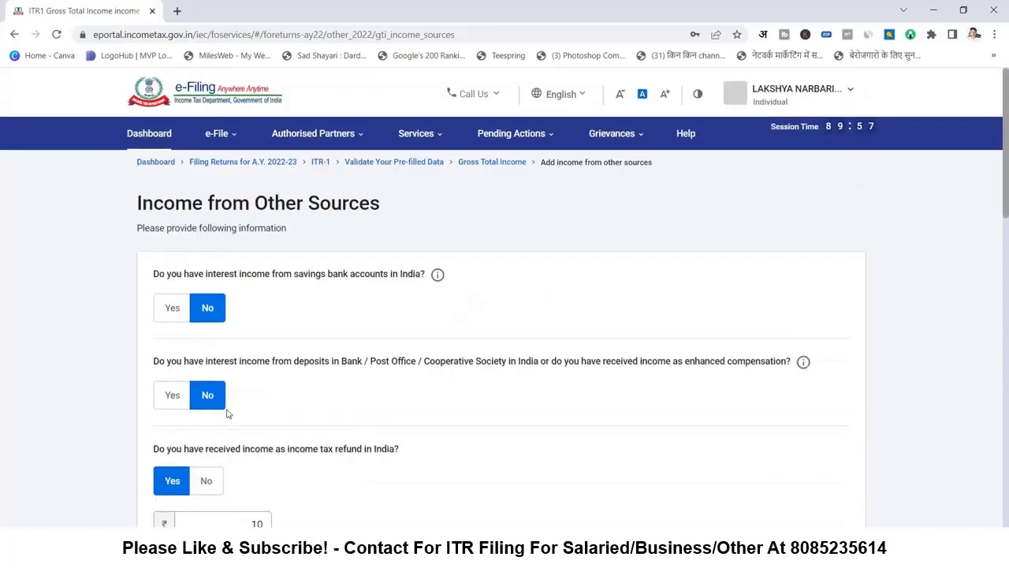
{"action": "scroll", "coordinate": [237, 390], "scroll_direction": "down", "scroll_amount": 10}
{"action": "scroll", "coordinate": [241, 388], "scroll_direction": "down", "scroll_amount": 3}
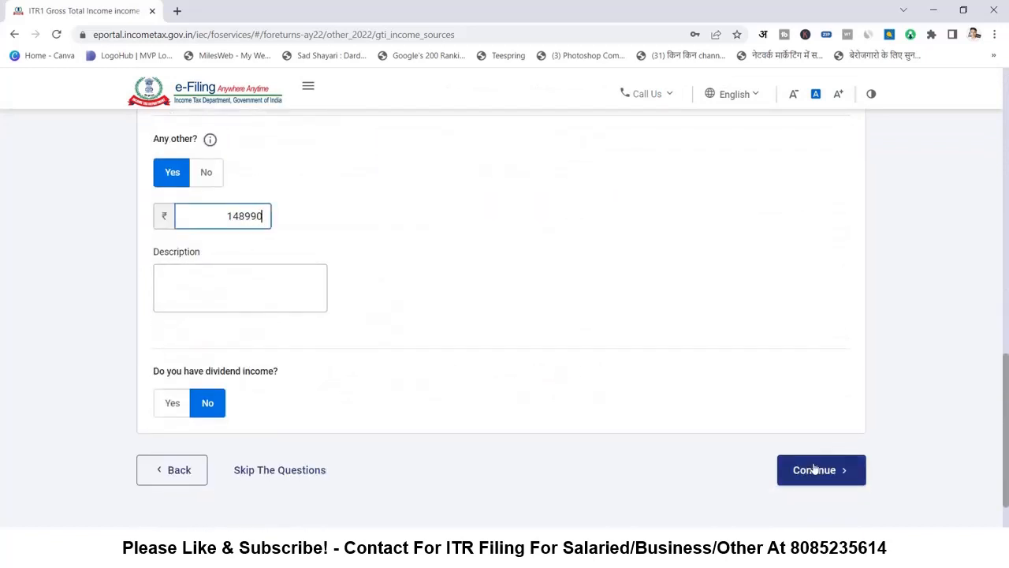
{"action": "left_click", "coordinate": [815, 470]}
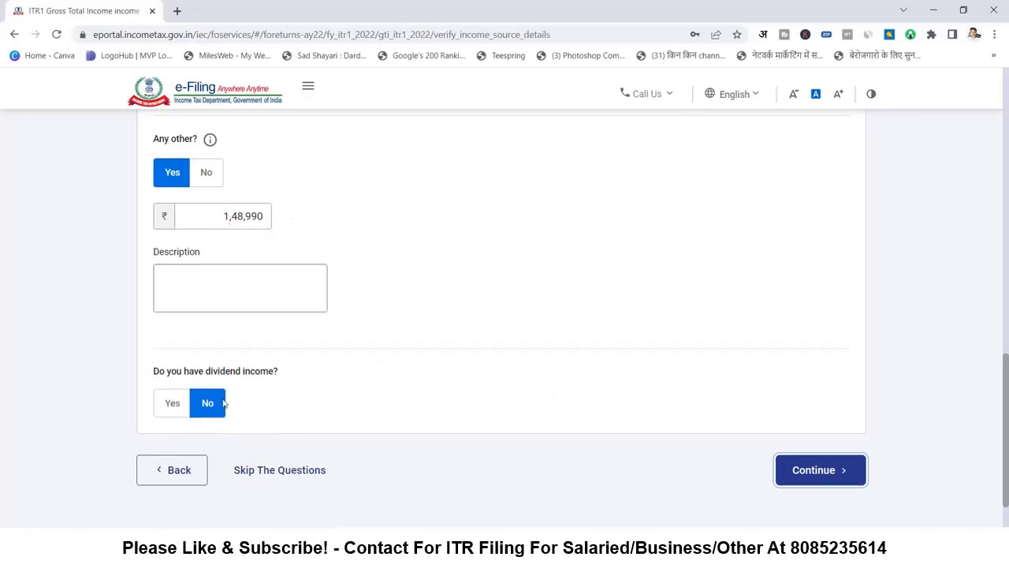
{"action": "scroll", "coordinate": [209, 406], "scroll_direction": "down", "scroll_amount": 7}
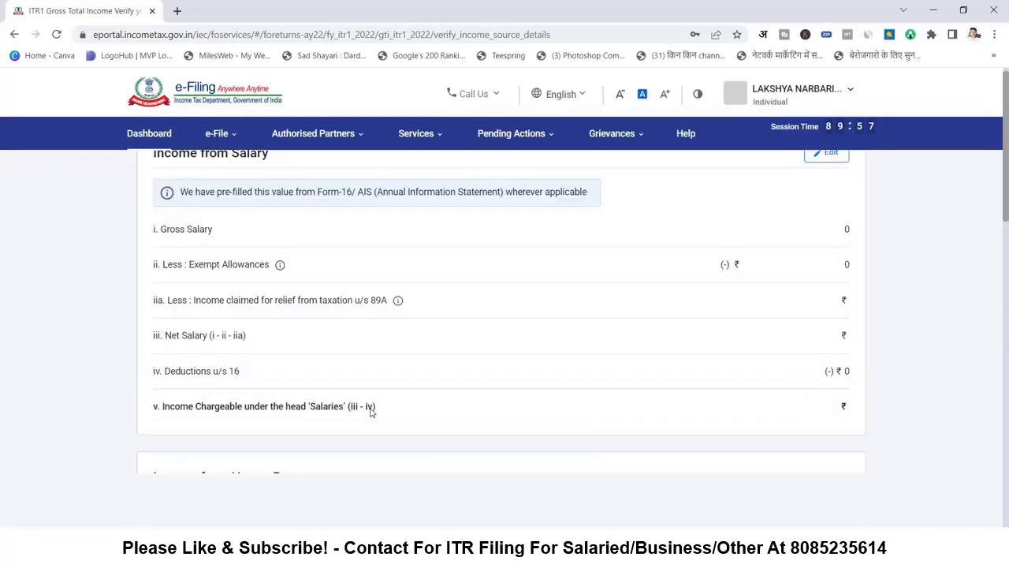
{"action": "scroll", "coordinate": [376, 338], "scroll_direction": "down", "scroll_amount": 6}
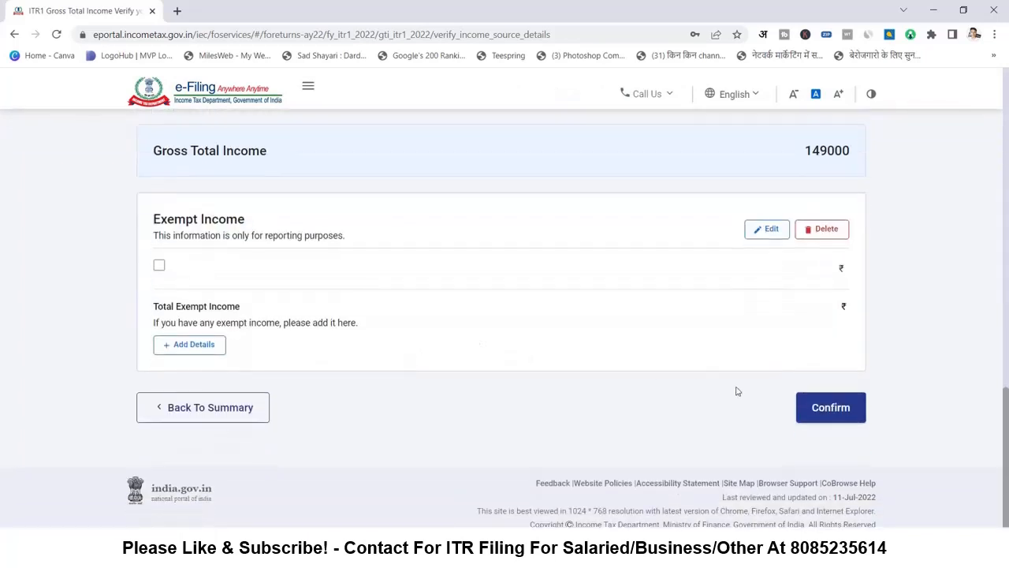
- Confirm the Gross Total Income details of ₹149,000
{"action": "left_click", "coordinate": [828, 405]}
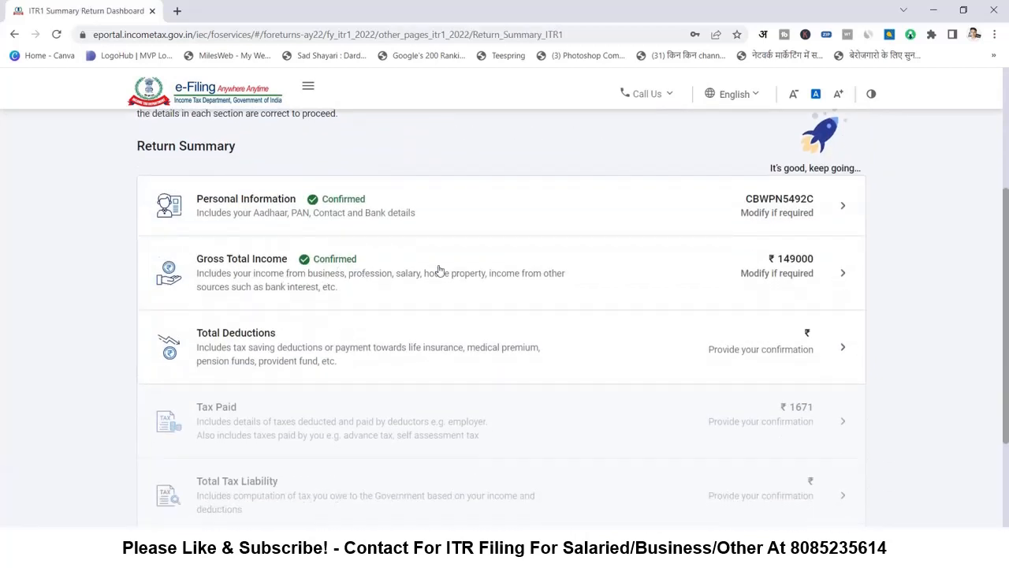
{"action": "scroll", "coordinate": [347, 276], "scroll_direction": "down", "scroll_amount": 1}
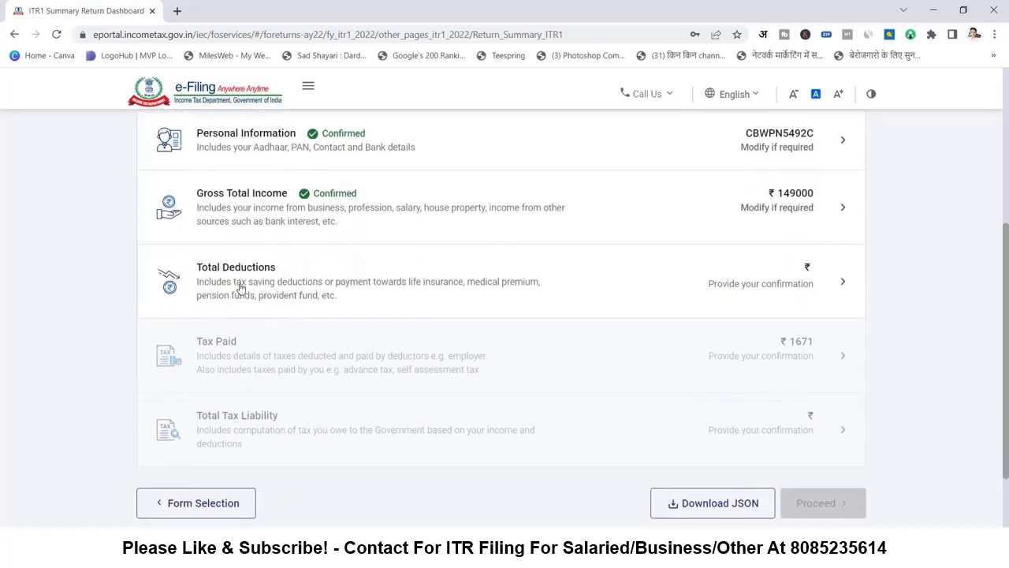
{"action": "left_click", "coordinate": [737, 288]}
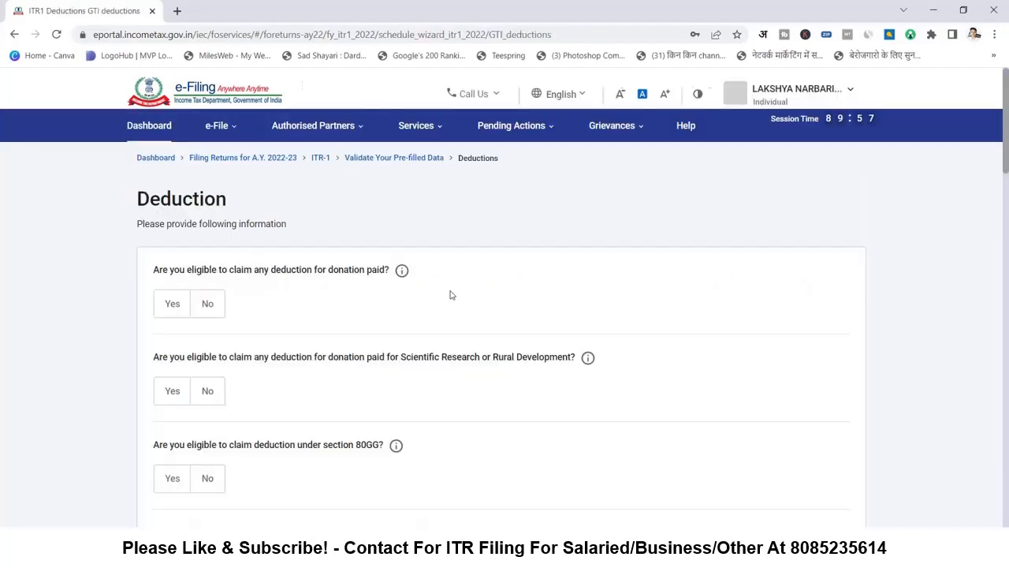
- Skip the Total Deductions eligibility questions to reach Verify your deductions showing 0
{"action": "scroll", "coordinate": [298, 319], "scroll_direction": "down", "scroll_amount": 2}
{"action": "scroll", "coordinate": [298, 320], "scroll_direction": "down", "scroll_amount": 3}
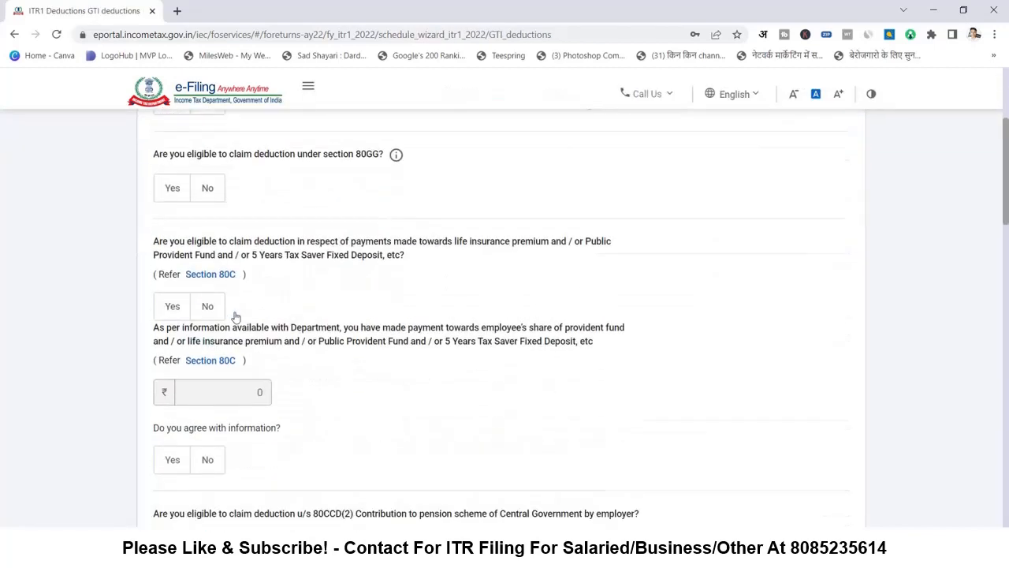
{"action": "scroll", "coordinate": [234, 318], "scroll_direction": "up", "scroll_amount": 2}
{"action": "scroll", "coordinate": [284, 258], "scroll_direction": "up", "scroll_amount": 1}
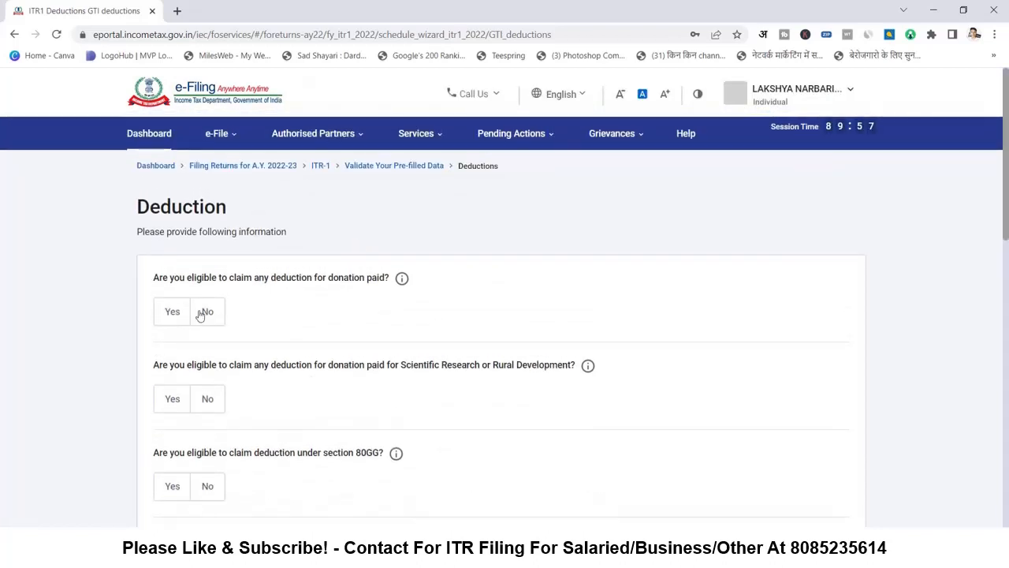
{"action": "scroll", "coordinate": [208, 315], "scroll_direction": "down", "scroll_amount": 1}
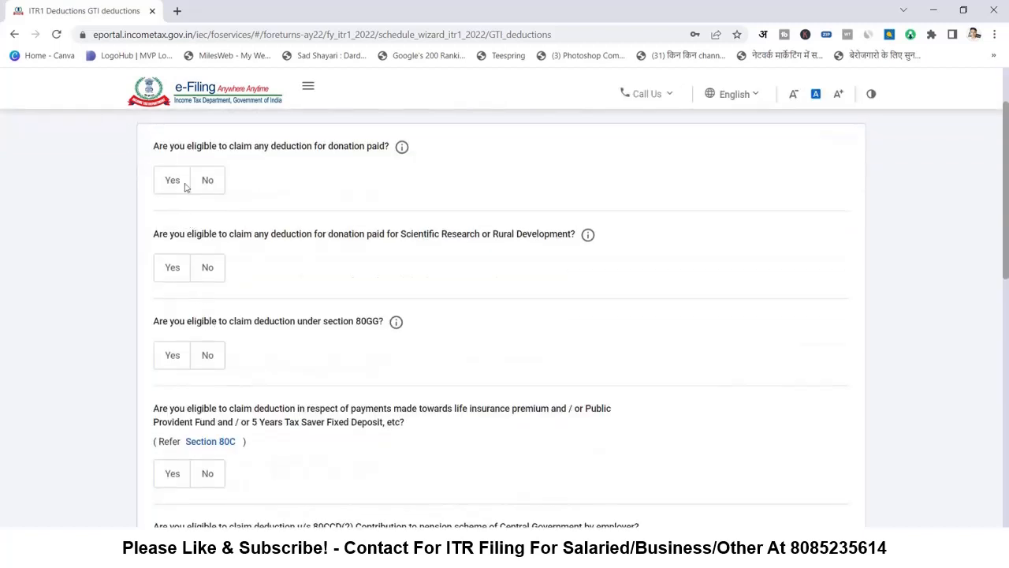
{"action": "scroll", "coordinate": [376, 219], "scroll_direction": "down", "scroll_amount": 1}
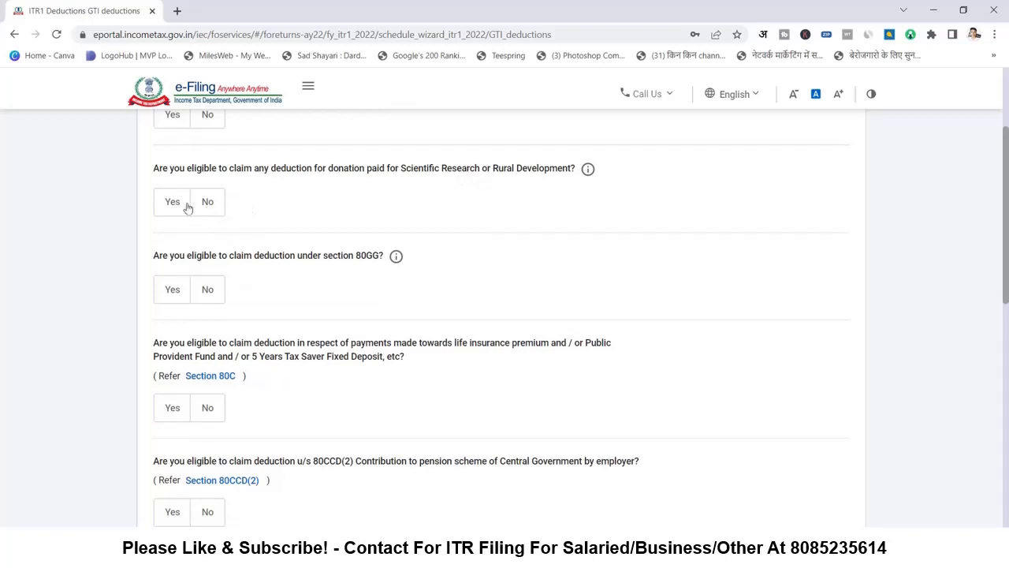
{"action": "scroll", "coordinate": [229, 272], "scroll_direction": "down", "scroll_amount": 1}
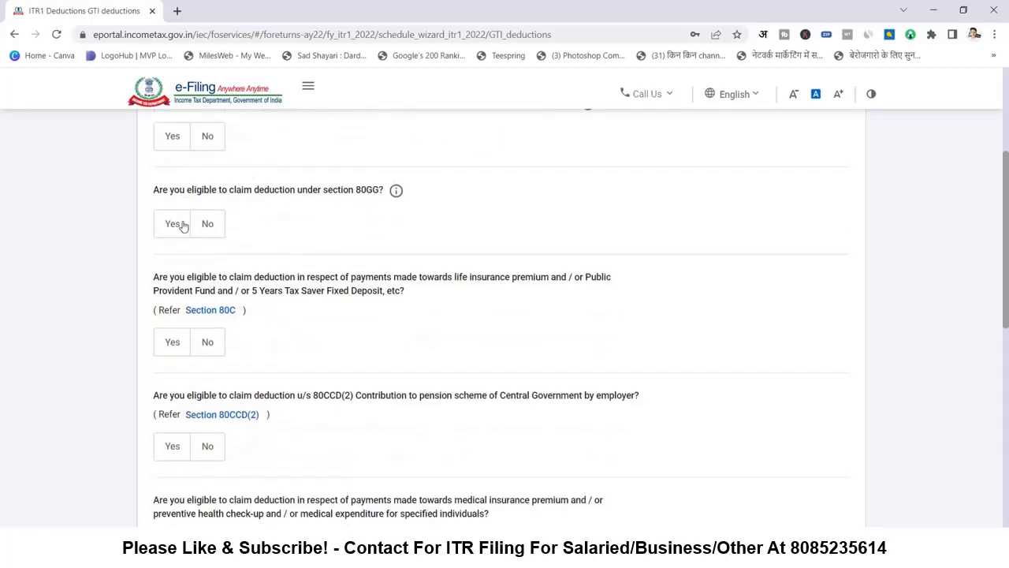
{"action": "scroll", "coordinate": [191, 245], "scroll_direction": "down", "scroll_amount": 2}
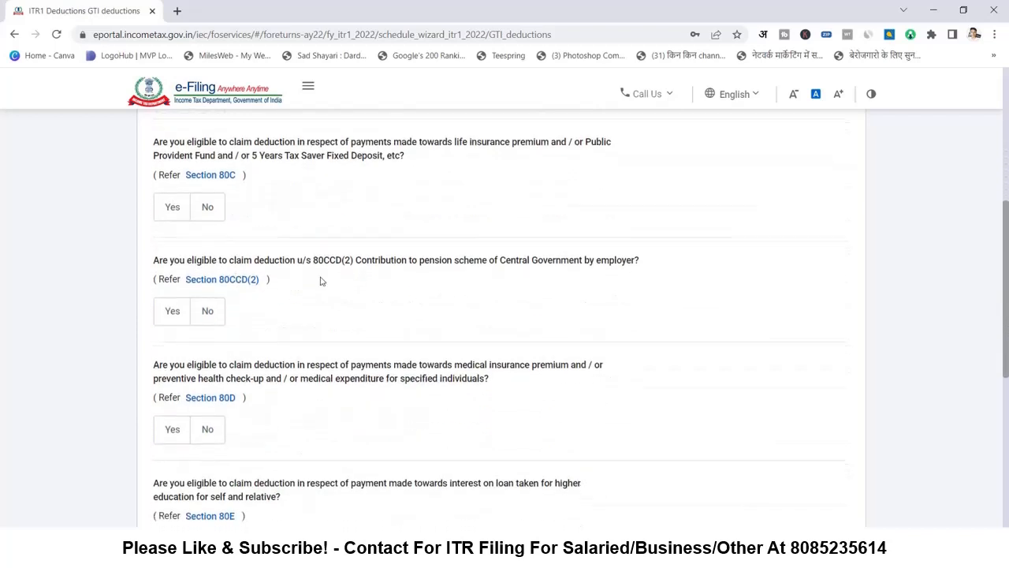
{"action": "scroll", "coordinate": [189, 317], "scroll_direction": "down", "scroll_amount": 5}
{"action": "scroll", "coordinate": [189, 317], "scroll_direction": "down", "scroll_amount": 1}
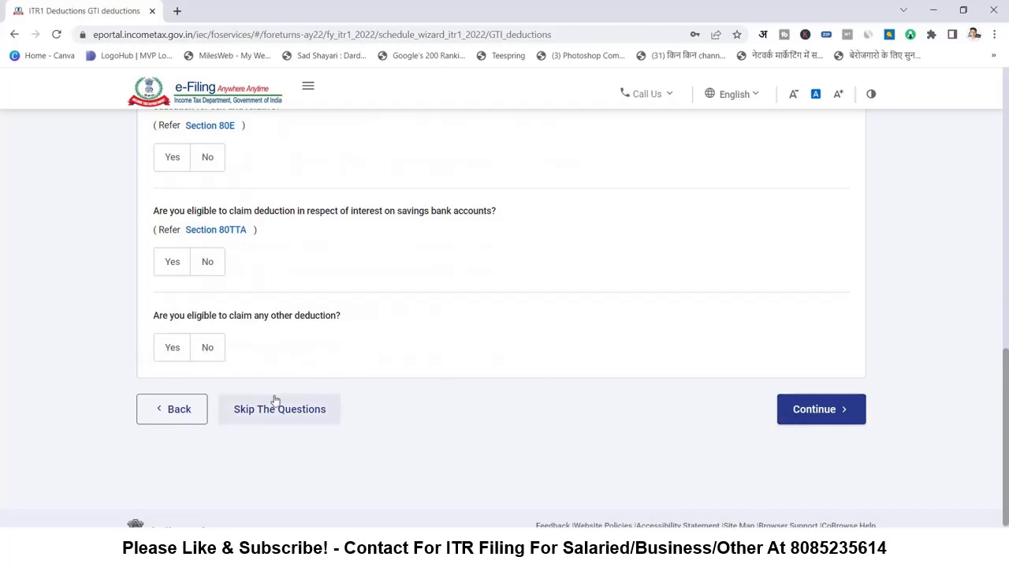
{"action": "scroll", "coordinate": [212, 351], "scroll_direction": "up", "scroll_amount": 1}
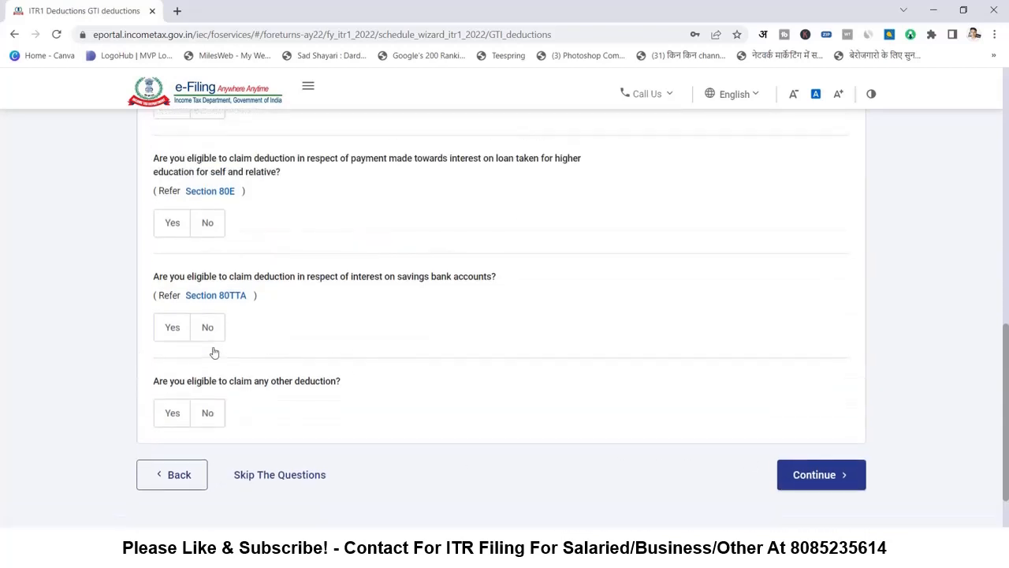
{"action": "scroll", "coordinate": [213, 351], "scroll_direction": "down", "scroll_amount": 1}
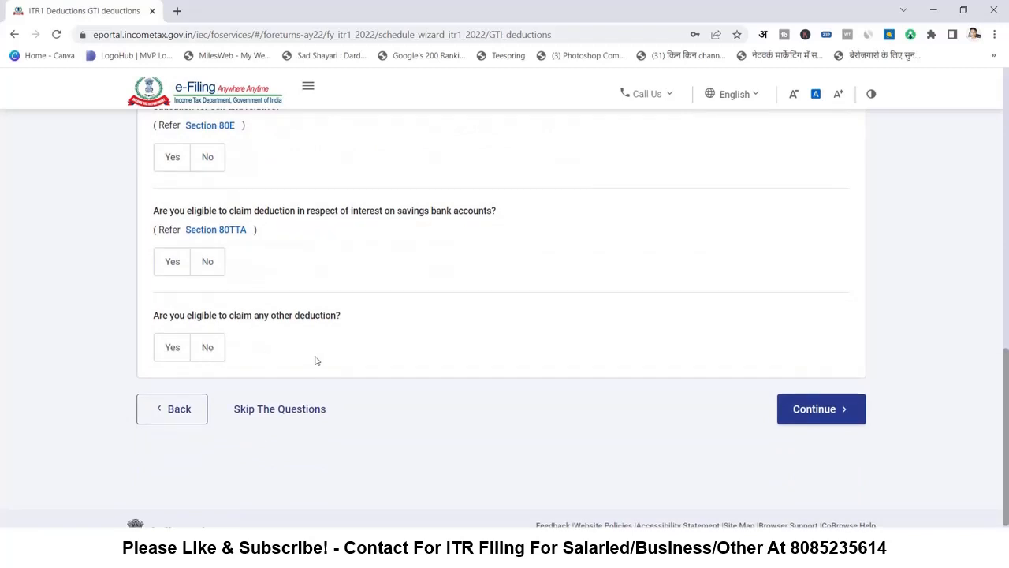
{"action": "left_click", "coordinate": [276, 413]}
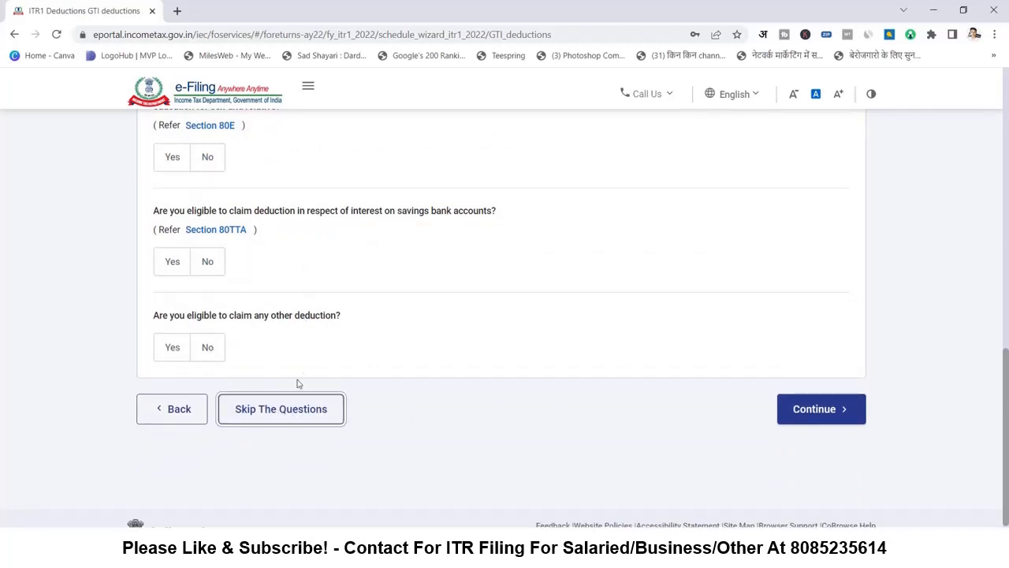
{"action": "left_click", "coordinate": [339, 418]}
- Confirm total deductions of 0 and return to the Return Summary
{"action": "scroll", "coordinate": [488, 334], "scroll_direction": "down", "scroll_amount": 4}
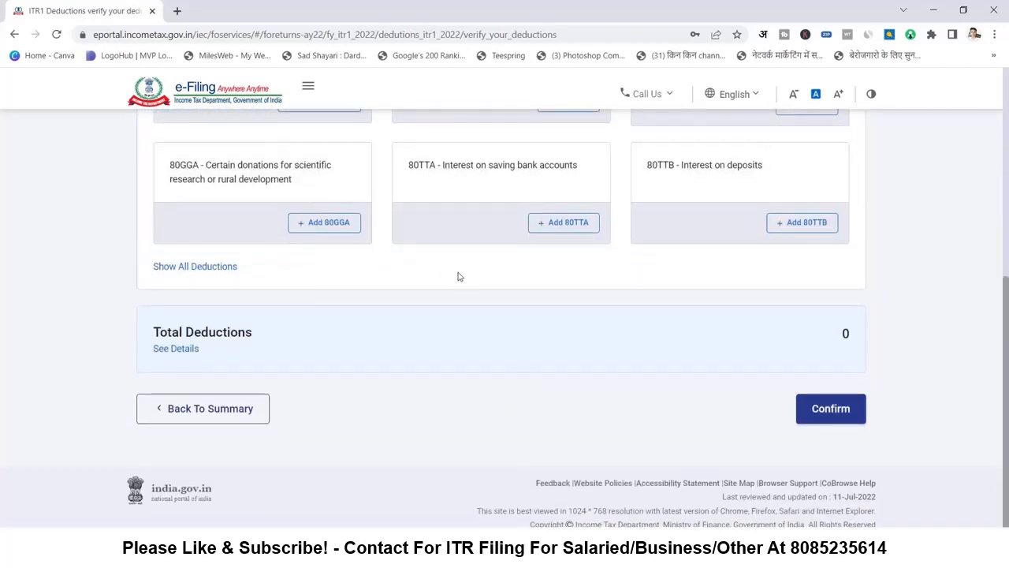
{"action": "scroll", "coordinate": [460, 277], "scroll_direction": "up", "scroll_amount": 3}
{"action": "scroll", "coordinate": [641, 349], "scroll_direction": "down", "scroll_amount": 4}
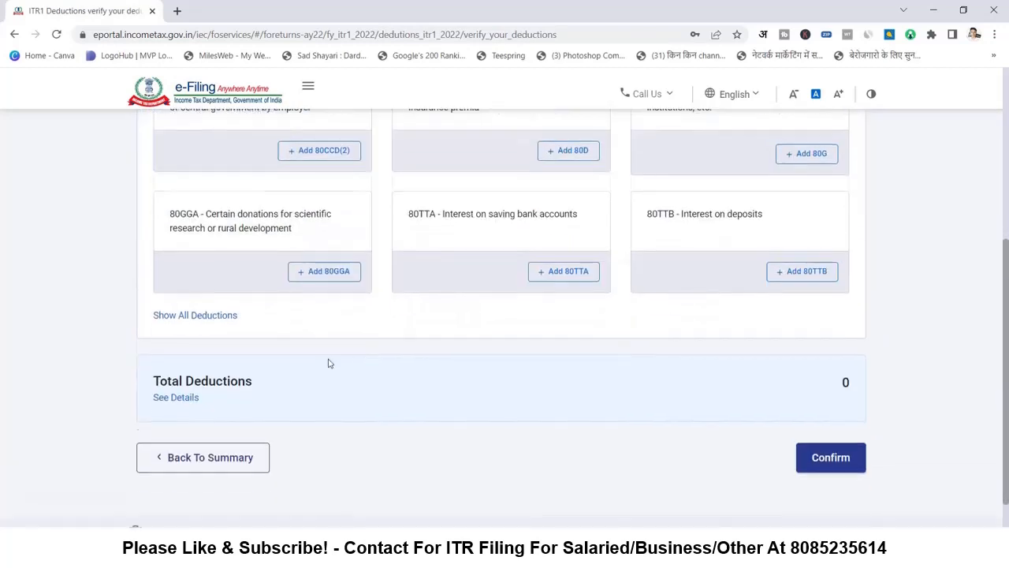
{"action": "left_click", "coordinate": [821, 412]}
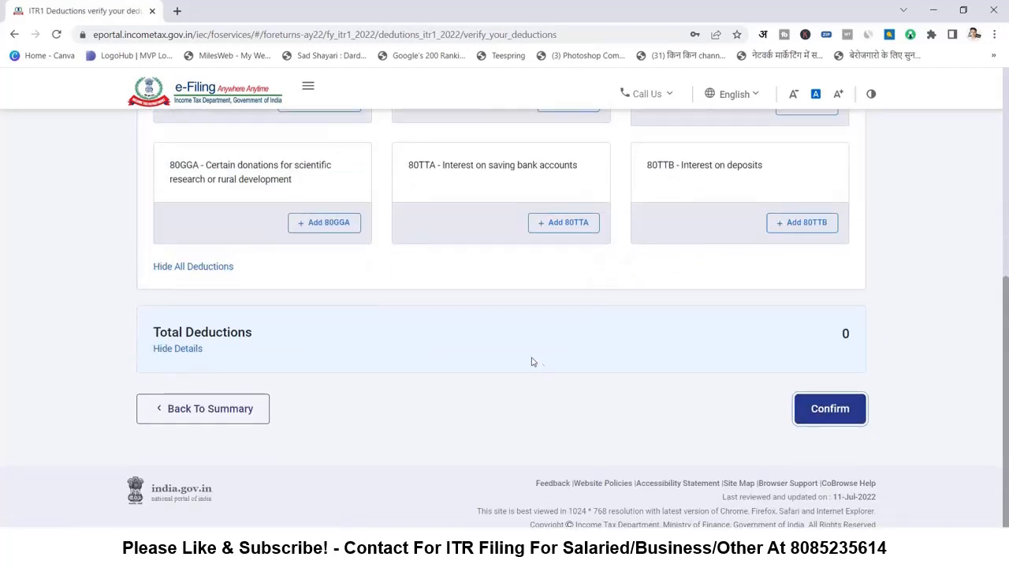
{"action": "left_click", "coordinate": [831, 409]}
- Bring up the Tax Paid details listing ₹1,671 non-salary TDS
{"action": "scroll", "coordinate": [518, 349], "scroll_direction": "down", "scroll_amount": 2}
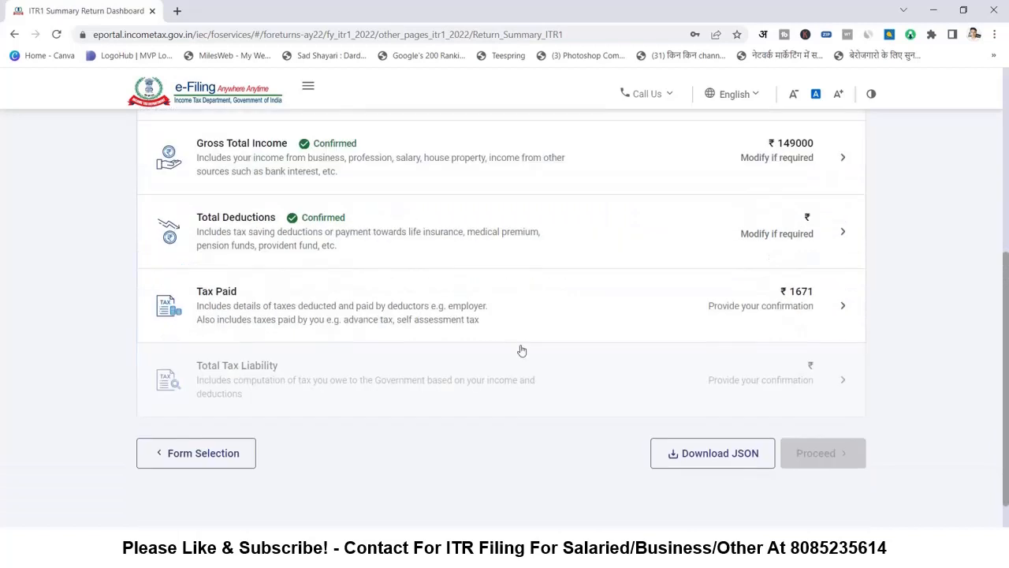
{"action": "scroll", "coordinate": [442, 260], "scroll_direction": "up", "scroll_amount": 1}
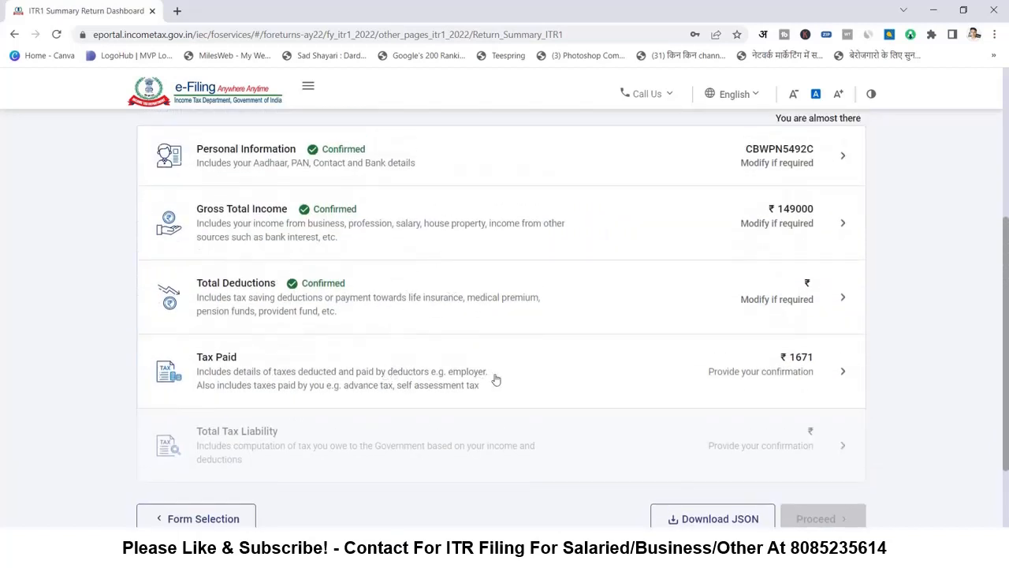
{"action": "left_click", "coordinate": [794, 372]}
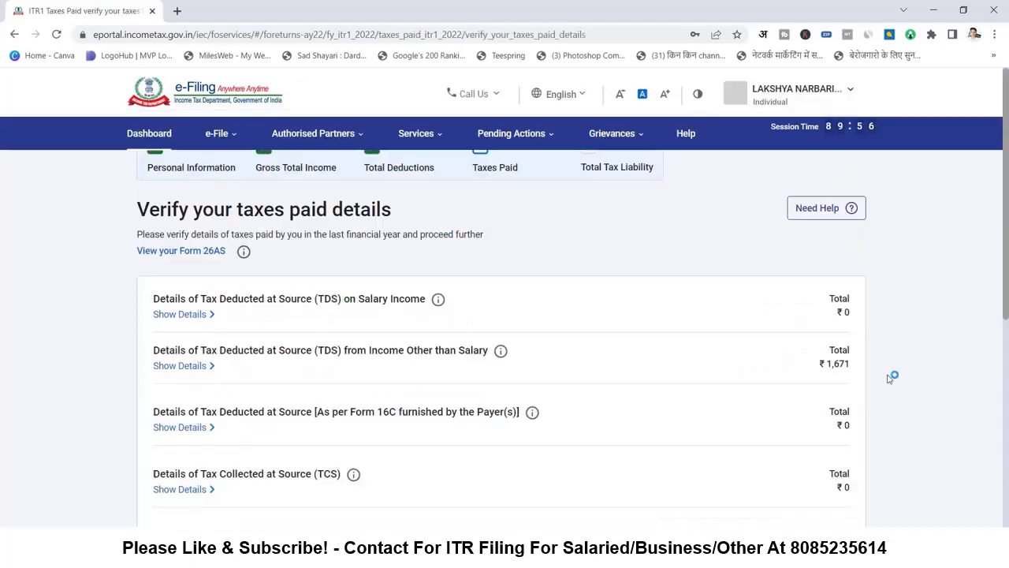
- Confirm the ₹1,671 non-salary TDS so Tax Paid shows Confirmed
{"action": "scroll", "coordinate": [741, 369], "scroll_direction": "down", "scroll_amount": 2}
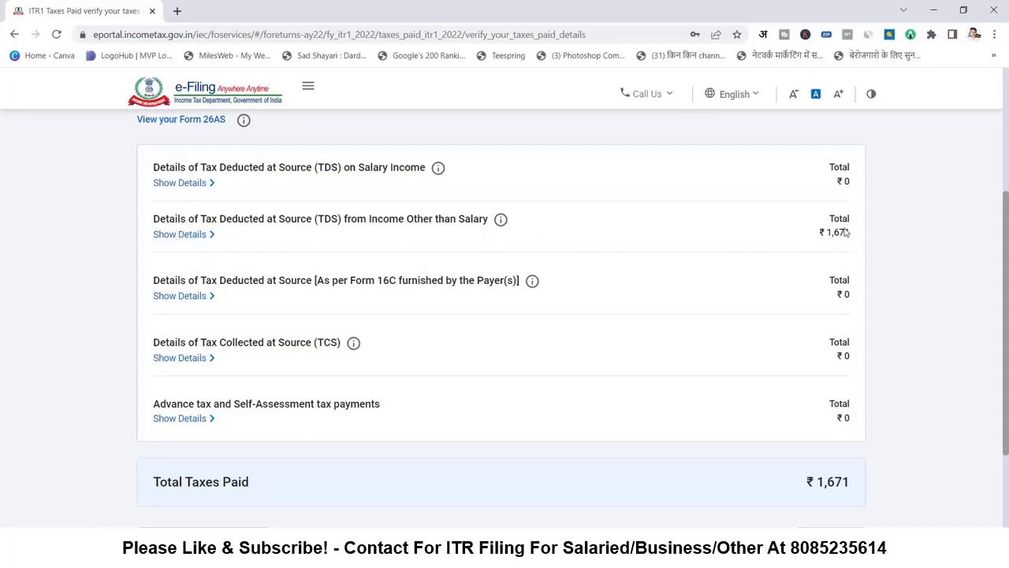
{"action": "scroll", "coordinate": [840, 238], "scroll_direction": "down", "scroll_amount": 2}
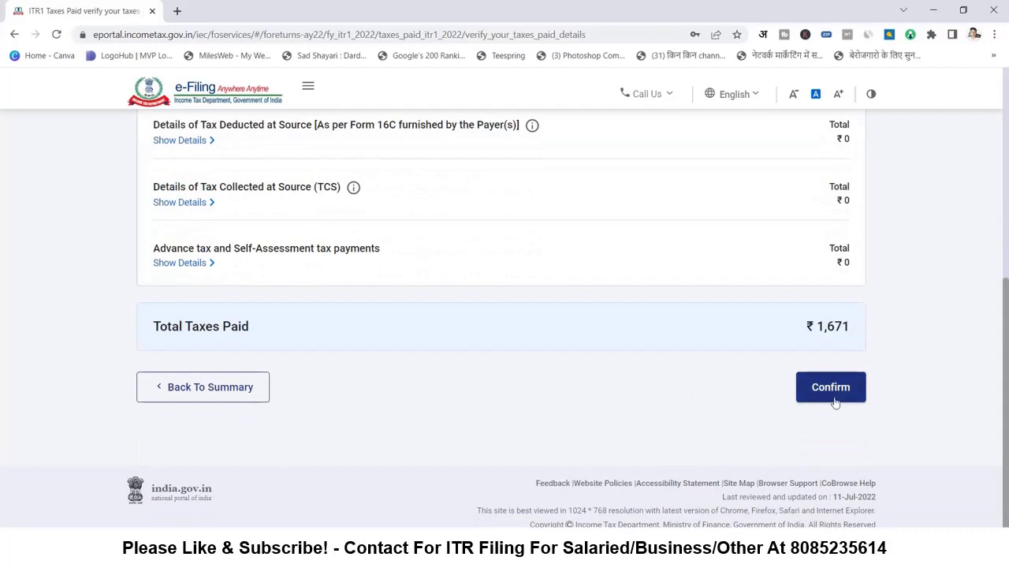
{"action": "left_click", "coordinate": [835, 398]}
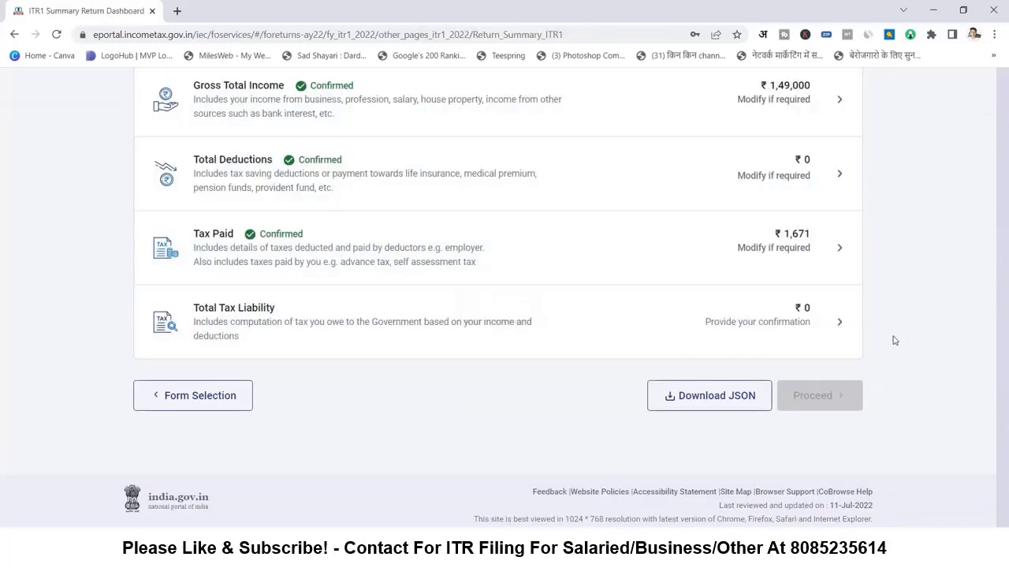
{"action": "scroll", "coordinate": [577, 414], "scroll_direction": "down", "scroll_amount": 6}
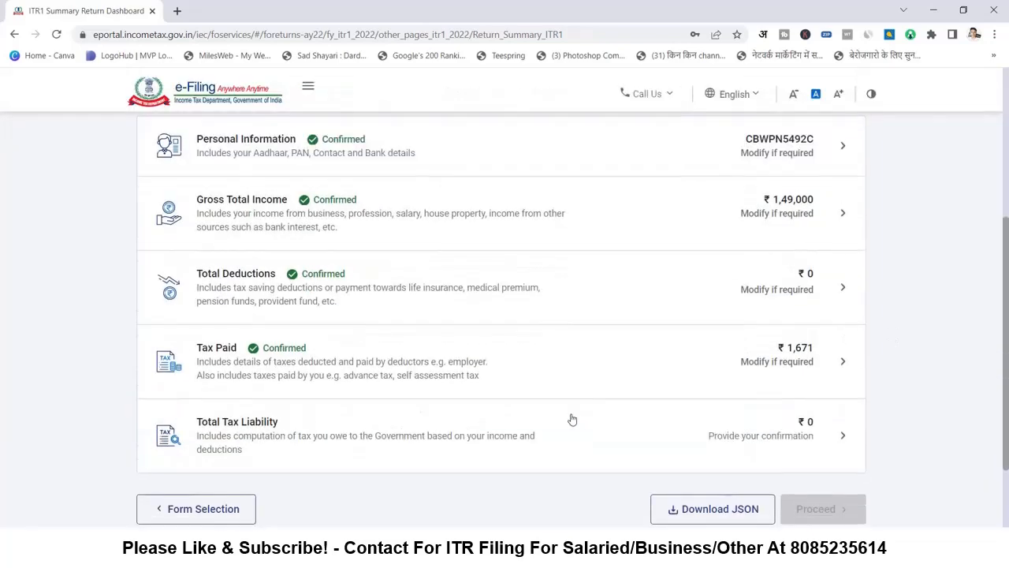
{"action": "scroll", "coordinate": [385, 284], "scroll_direction": "up", "scroll_amount": 3}
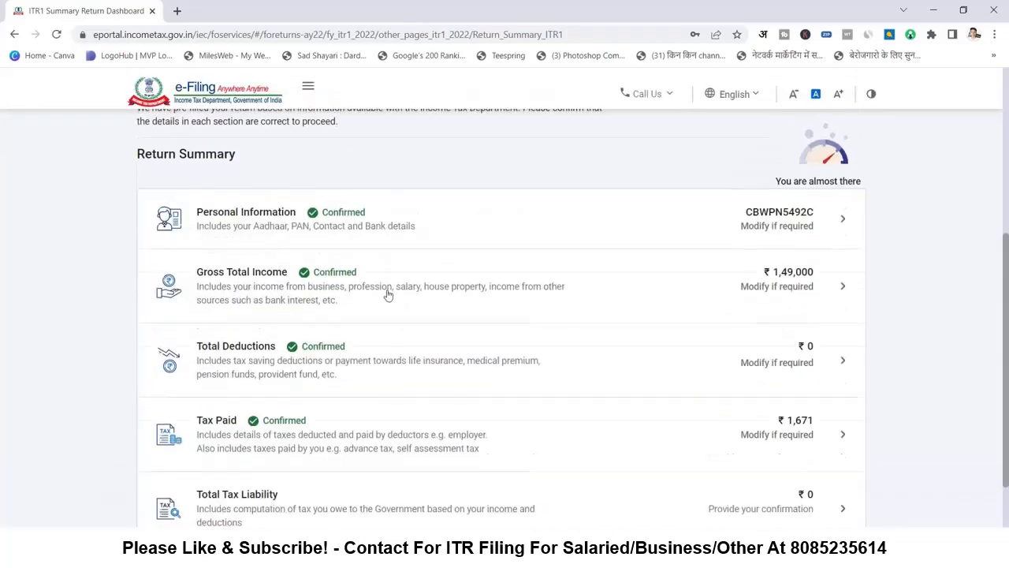
{"action": "scroll", "coordinate": [359, 434], "scroll_direction": "down", "scroll_amount": 3}
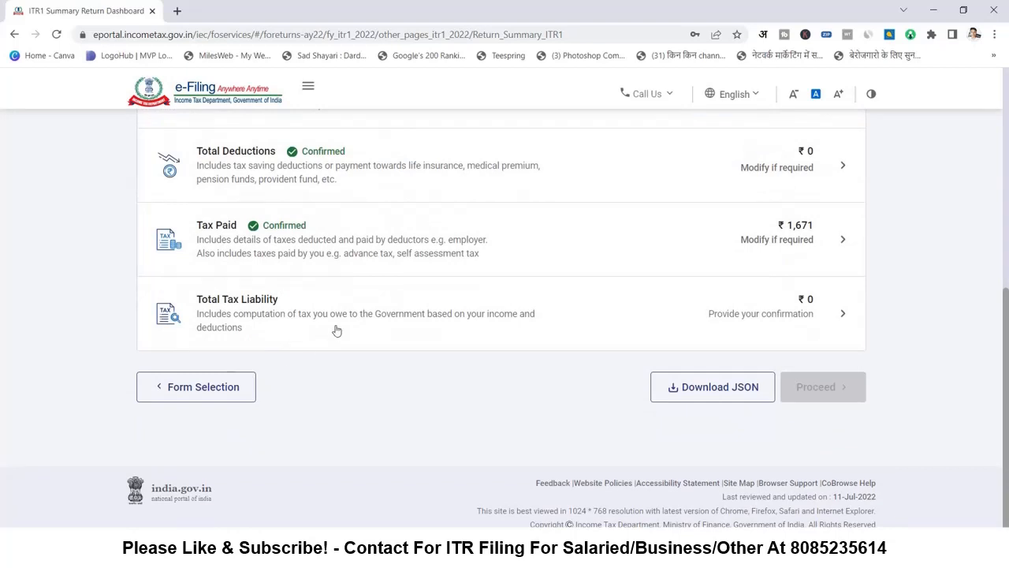
{"action": "left_click", "coordinate": [759, 315]}
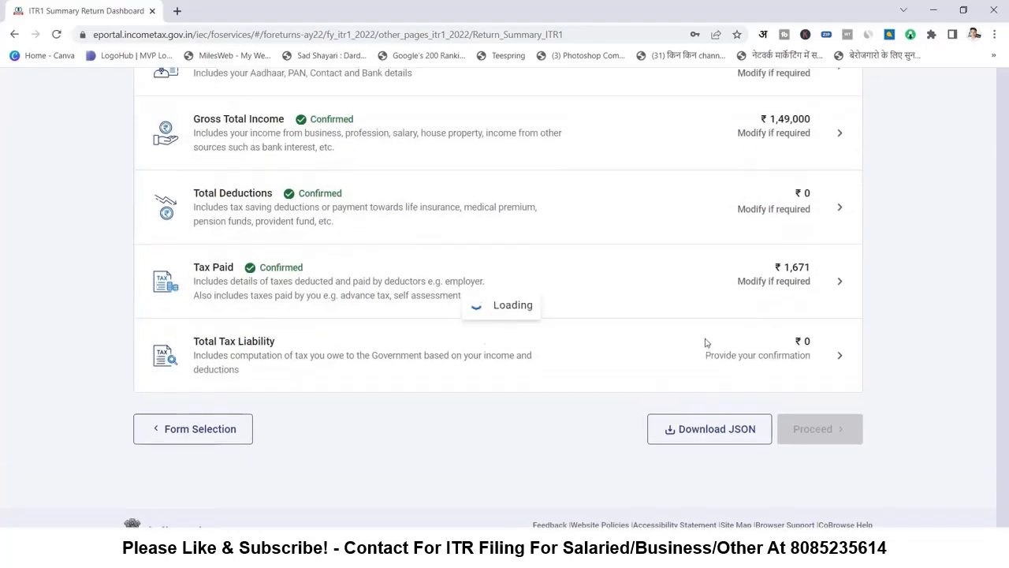
- Confirm the ₹0 tax liability computation and proceed from the fully confirmed Return Summary
{"action": "scroll", "coordinate": [685, 366], "scroll_direction": "down", "scroll_amount": 2}
{"action": "scroll", "coordinate": [711, 351], "scroll_direction": "down", "scroll_amount": 3}
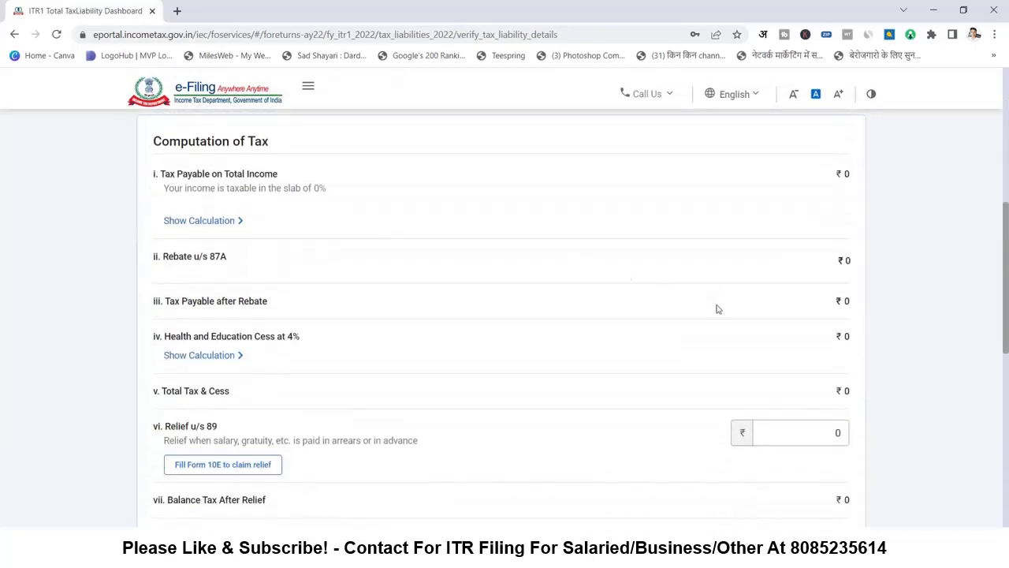
{"action": "scroll", "coordinate": [718, 311], "scroll_direction": "down", "scroll_amount": 1}
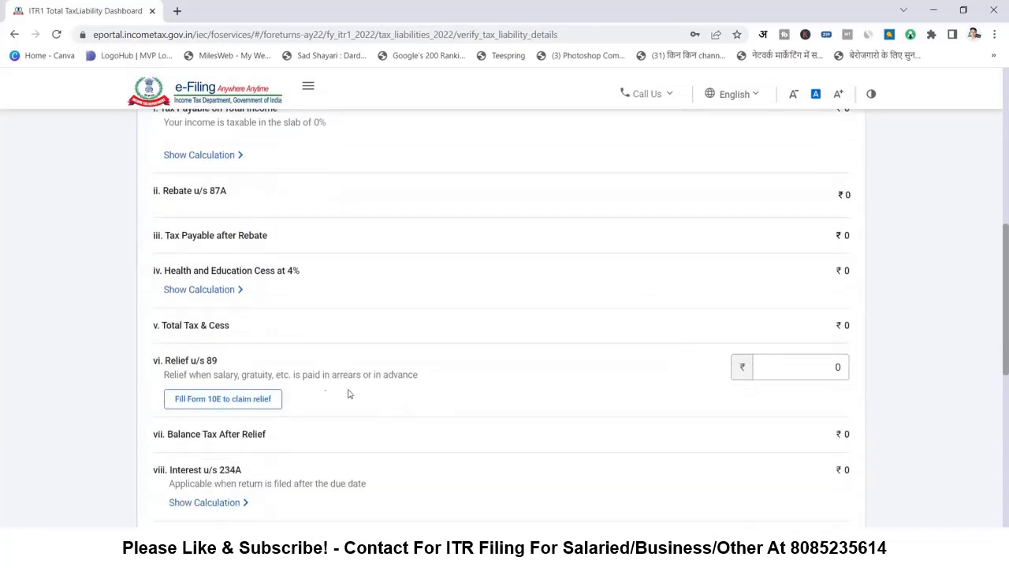
{"action": "scroll", "coordinate": [823, 376], "scroll_direction": "down", "scroll_amount": 4}
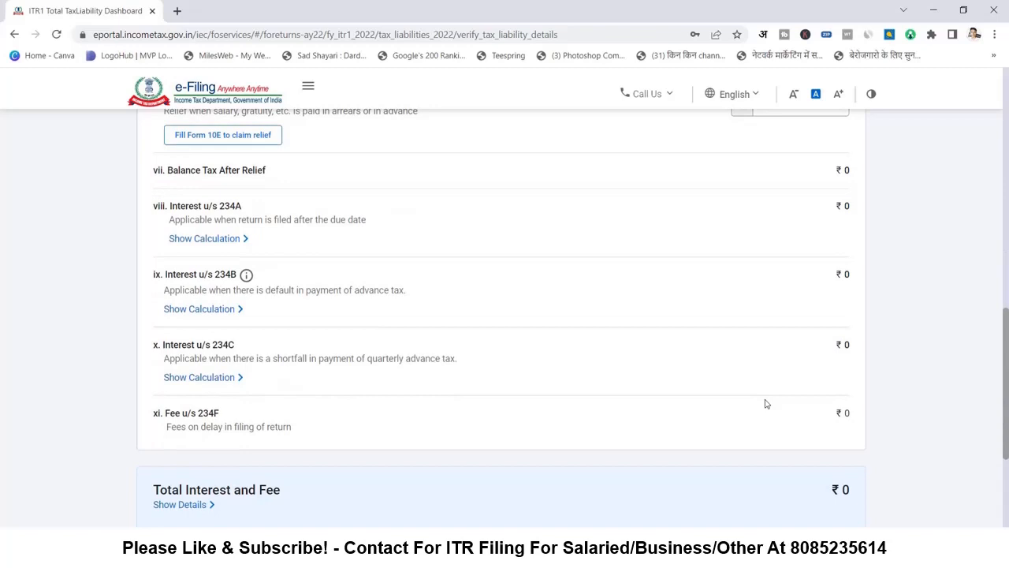
{"action": "scroll", "coordinate": [765, 404], "scroll_direction": "down", "scroll_amount": 4}
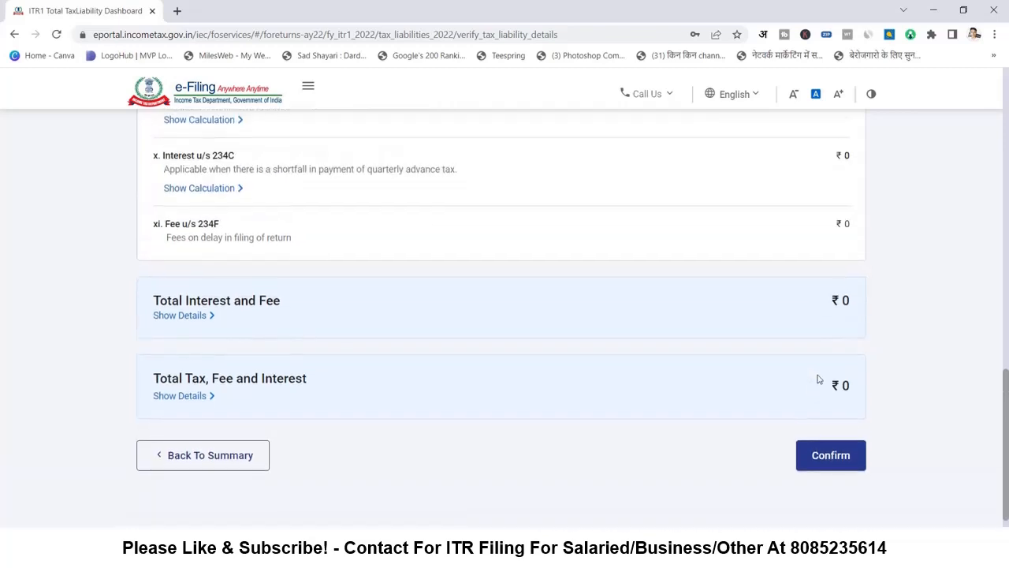
{"action": "left_click", "coordinate": [835, 391]}
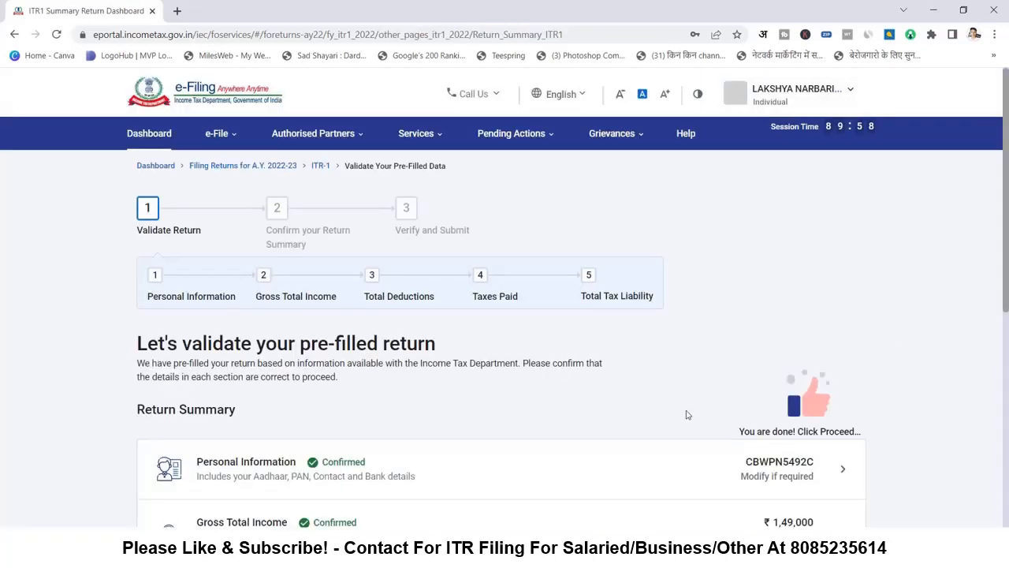
{"action": "scroll", "coordinate": [831, 315], "scroll_direction": "down", "scroll_amount": 5}
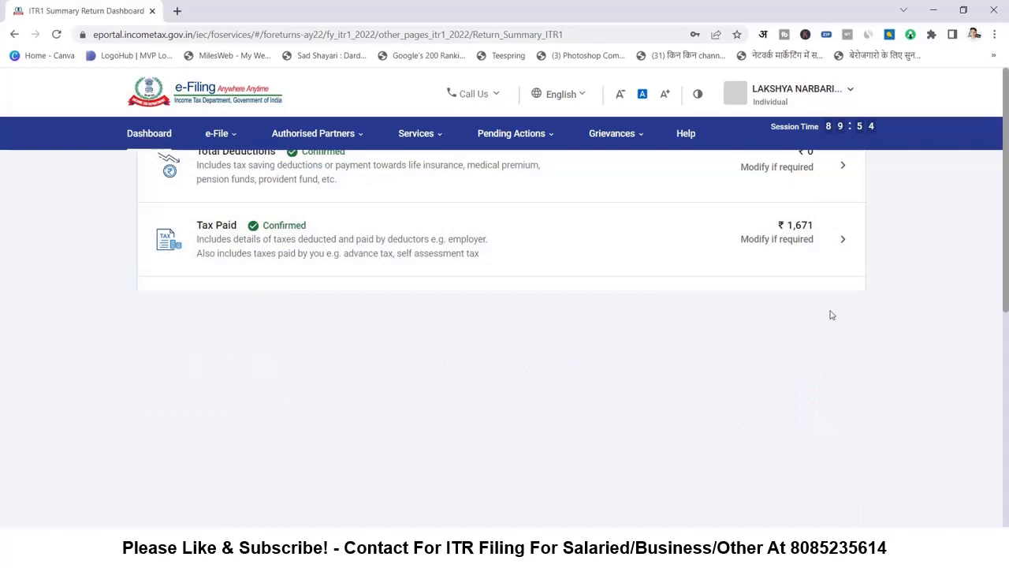
{"action": "left_click", "coordinate": [828, 394]}
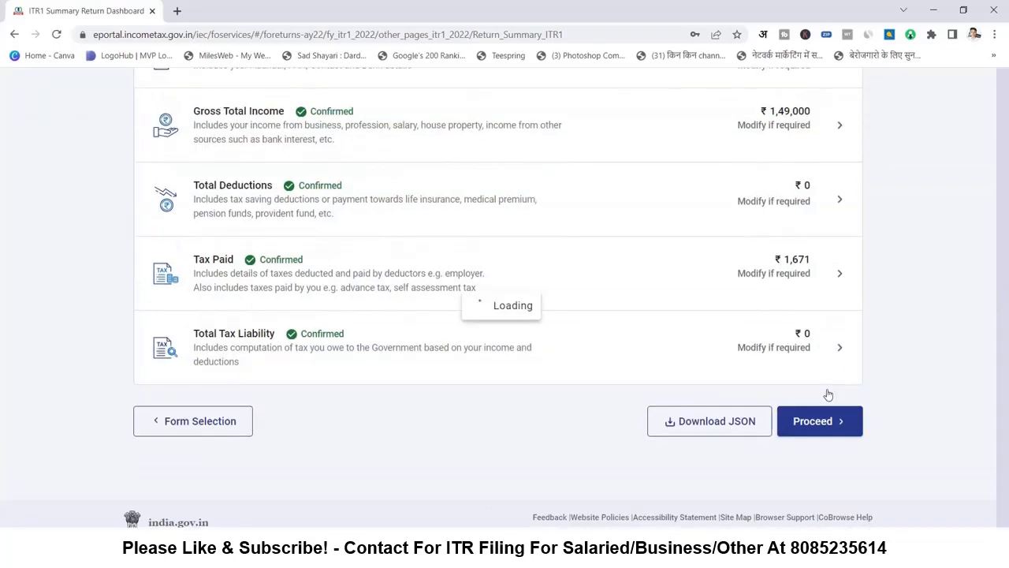
- Proceed to the Tax Summary showing a ₹1670 refund on ₹149000 taxable income
{"action": "left_click", "coordinate": [829, 421]}
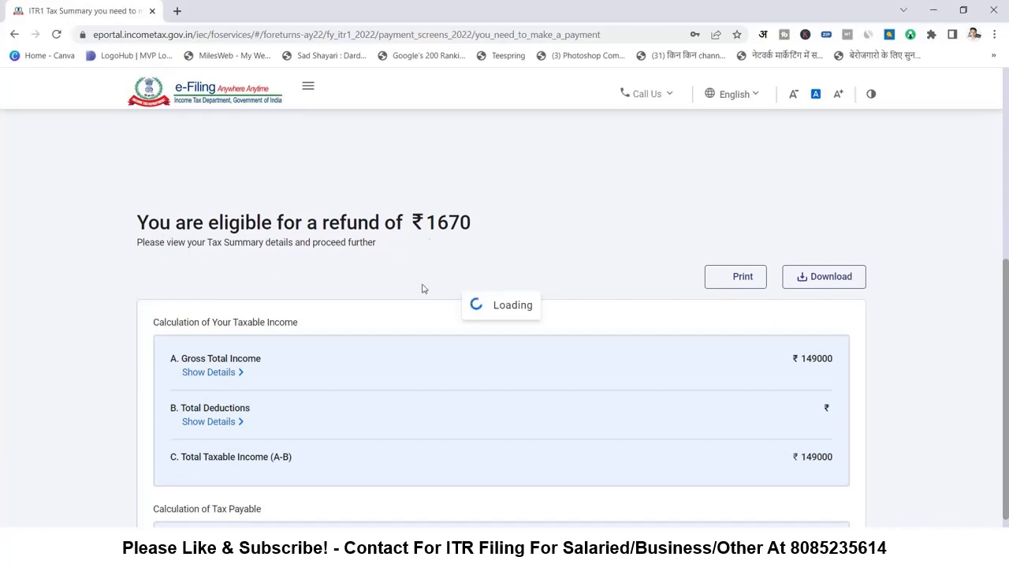
{"action": "scroll", "coordinate": [413, 303], "scroll_direction": "down", "scroll_amount": 1}
{"action": "scroll", "coordinate": [410, 303], "scroll_direction": "down", "scroll_amount": 4}
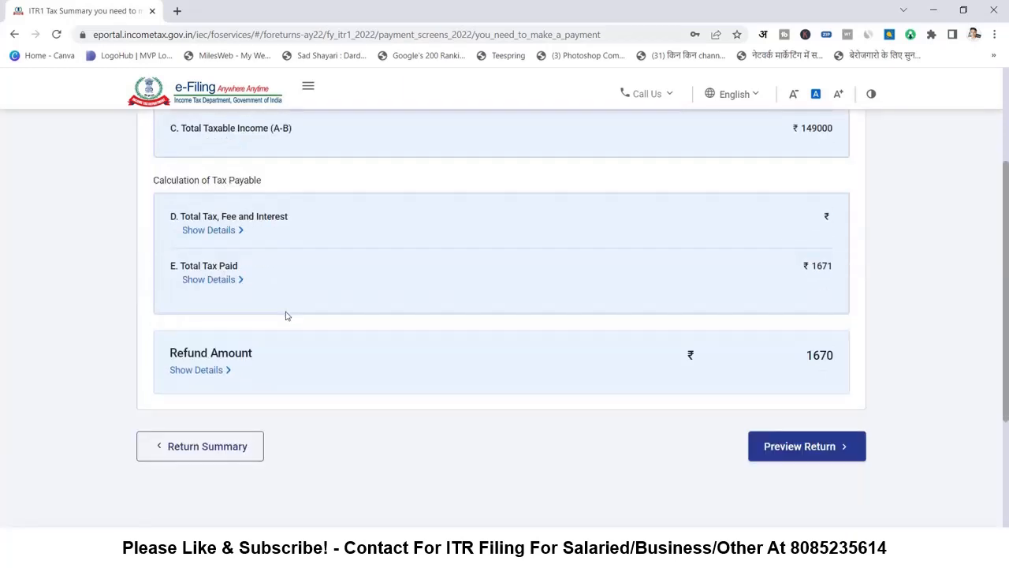
- Tick the taxpayer's verification declaration to proceed to the return preview
{"action": "left_click", "coordinate": [827, 447]}
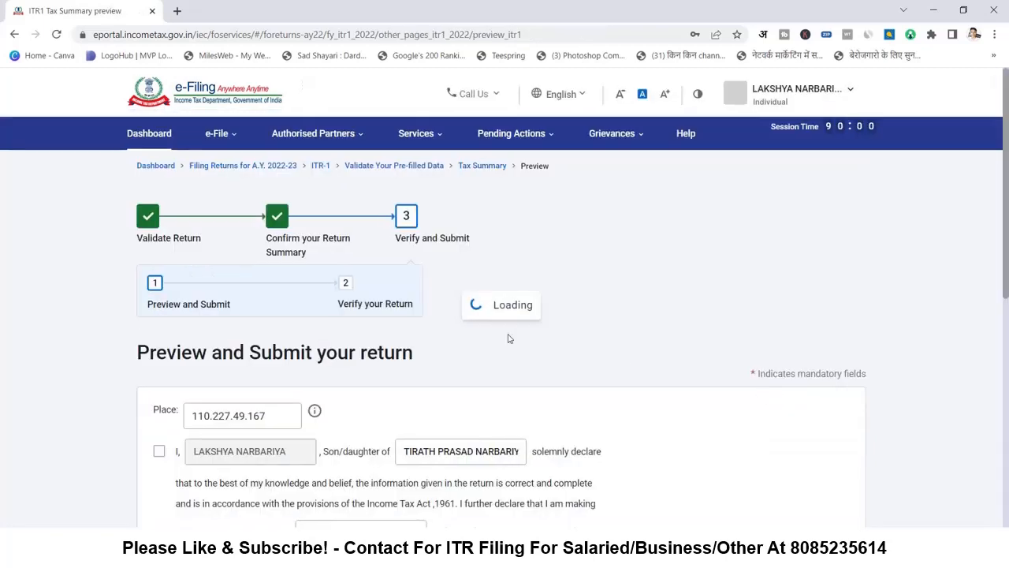
{"action": "scroll", "coordinate": [394, 379], "scroll_direction": "down", "scroll_amount": 3}
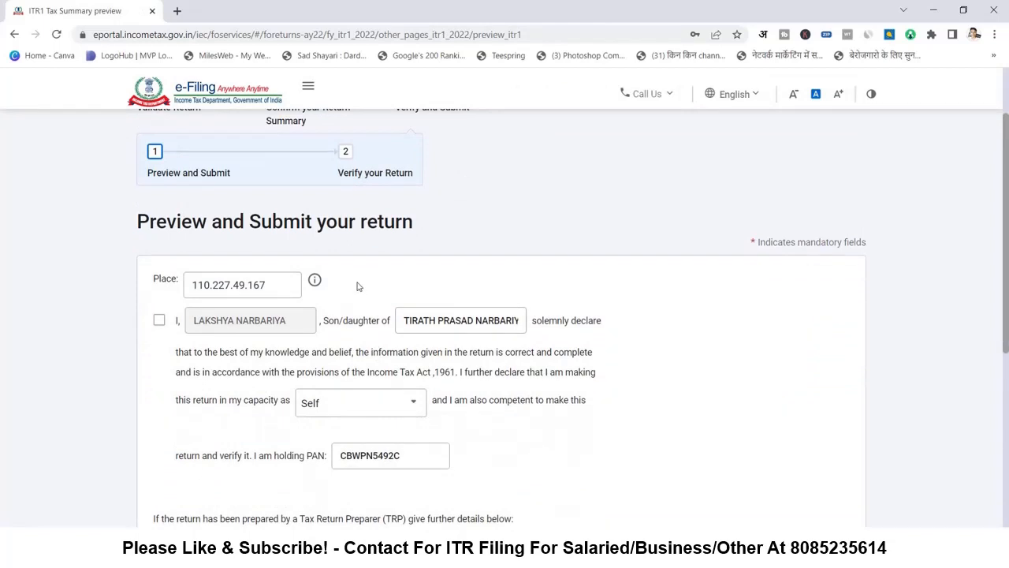
{"action": "left_click", "coordinate": [159, 189]}
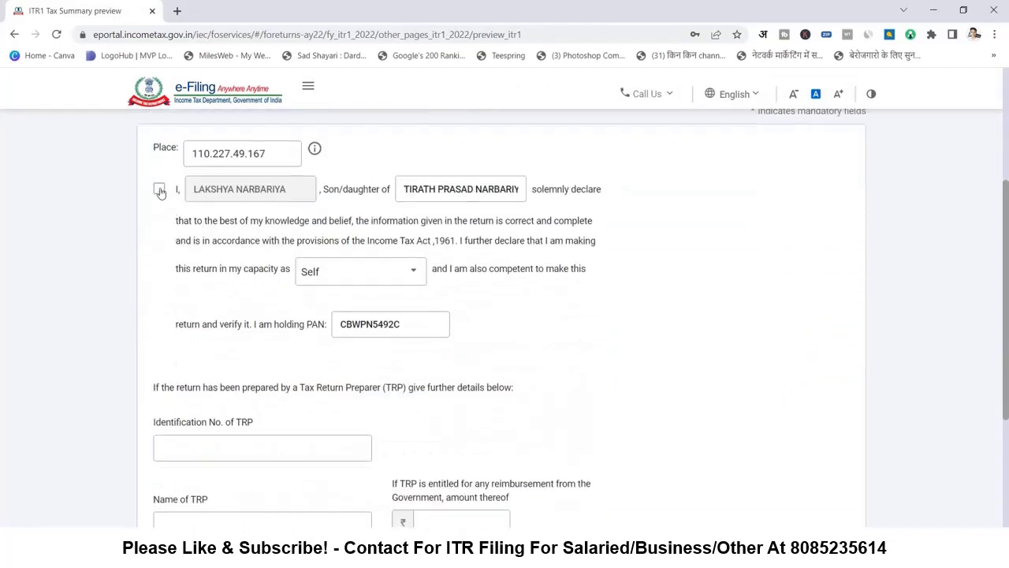
- Review the full ITR-1 SAHAJ preview for AY 2022-23 down to Proceed to Validation
{"action": "scroll", "coordinate": [339, 276], "scroll_direction": "down", "scroll_amount": 1}
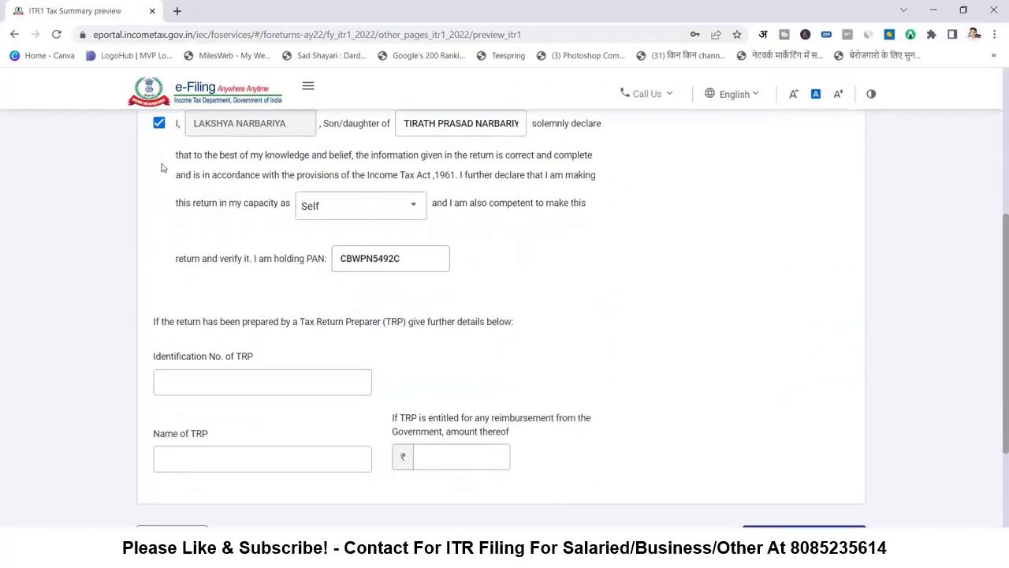
{"action": "scroll", "coordinate": [354, 289], "scroll_direction": "down", "scroll_amount": 3}
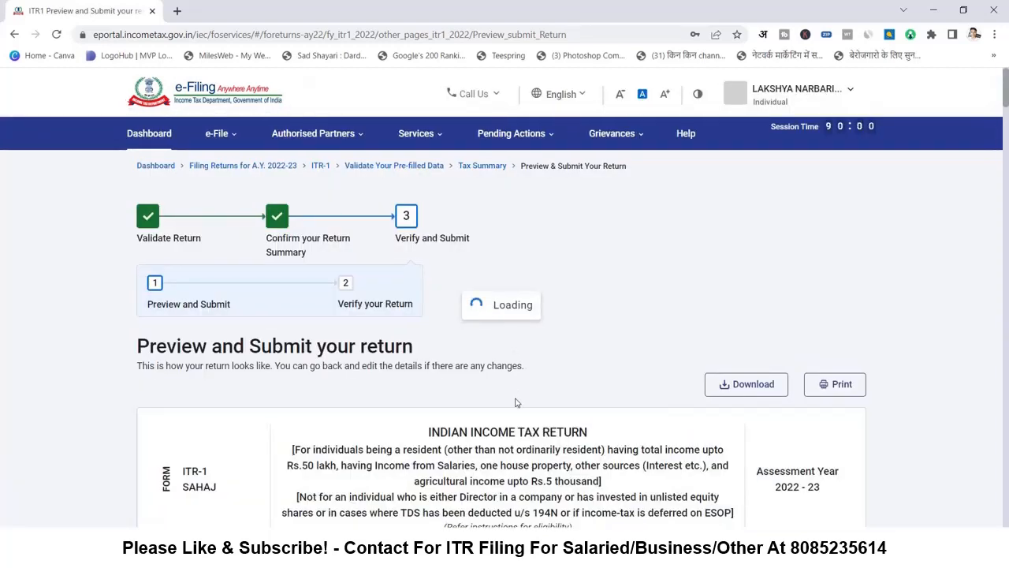
{"action": "scroll", "coordinate": [446, 361], "scroll_direction": "down", "scroll_amount": 2}
{"action": "scroll", "coordinate": [445, 360], "scroll_direction": "down", "scroll_amount": 15}
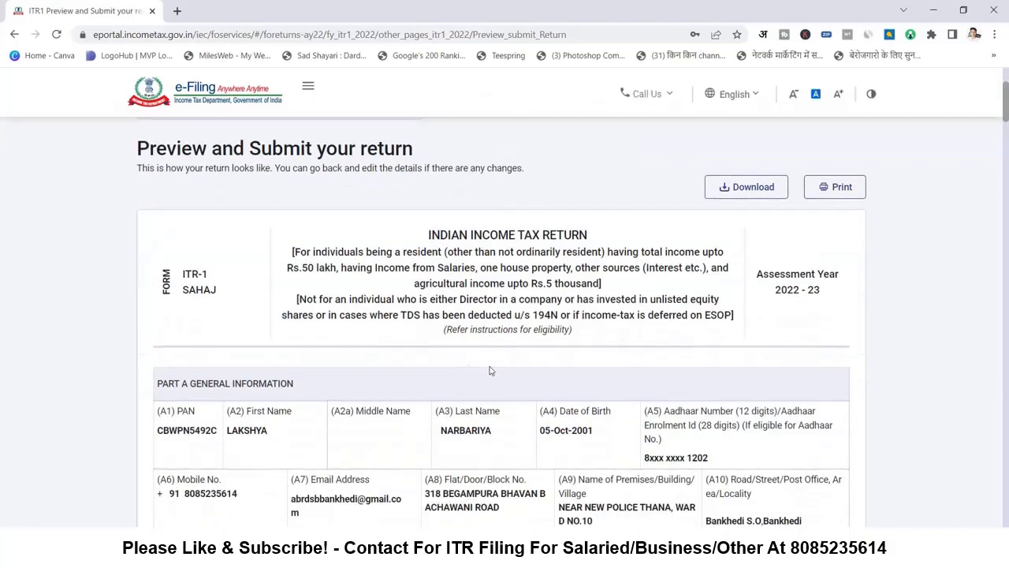
{"action": "scroll", "coordinate": [576, 375], "scroll_direction": "down", "scroll_amount": 20}
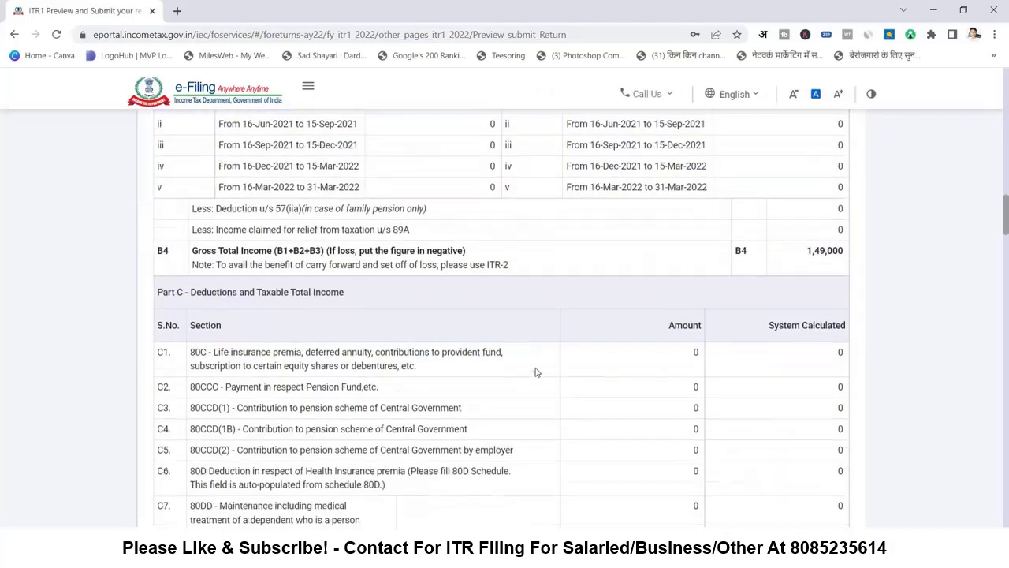
{"action": "scroll", "coordinate": [536, 373], "scroll_direction": "down", "scroll_amount": 20}
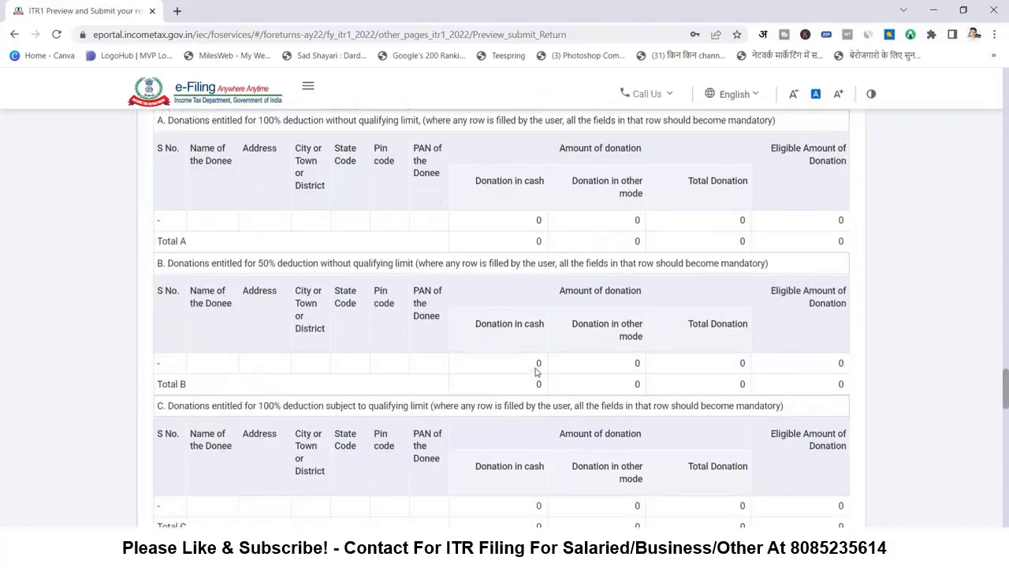
{"action": "scroll", "coordinate": [535, 372], "scroll_direction": "down", "scroll_amount": 3}
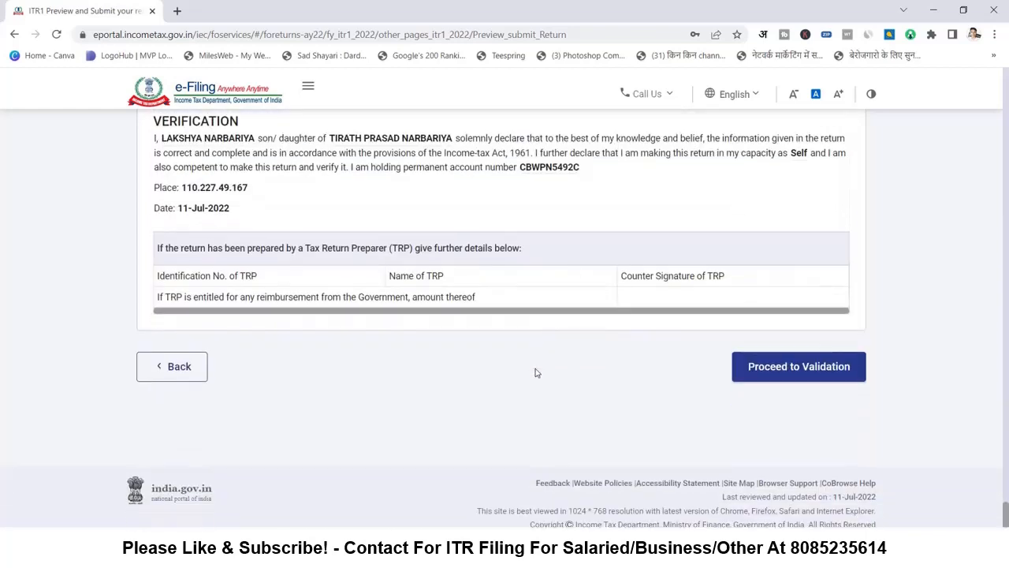
- Validate the ITR-1 with no errors found and proceed to the verification page
{"action": "left_click", "coordinate": [794, 372]}
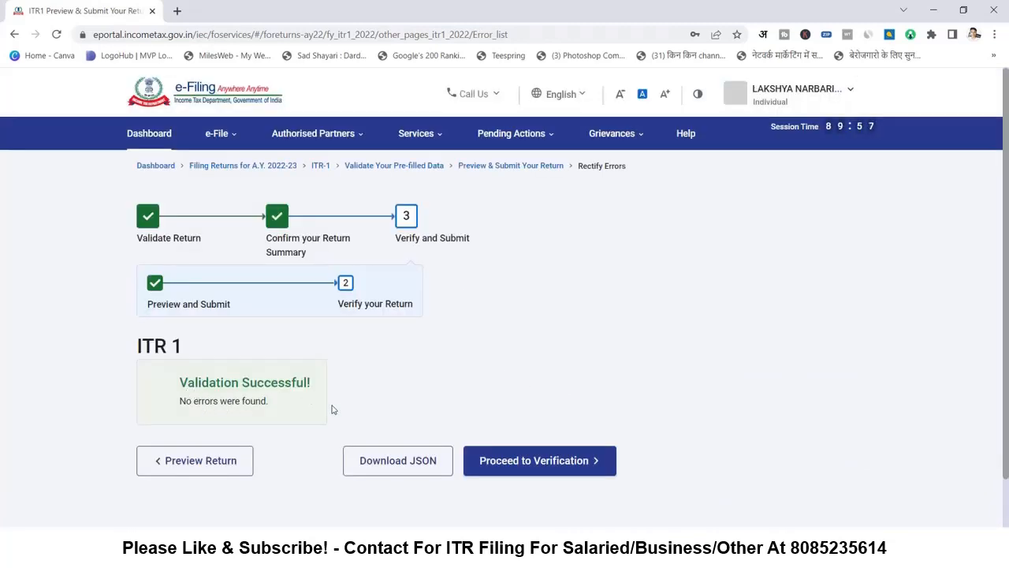
{"action": "left_click", "coordinate": [544, 464]}
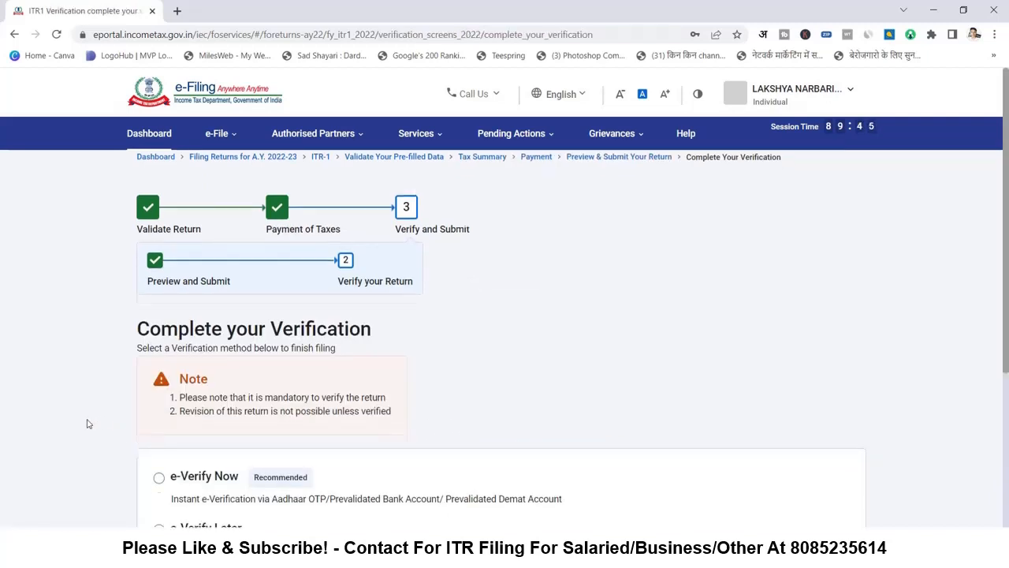
- Choose e-Verify Now and continue to the list of e-verification methods
{"action": "scroll", "coordinate": [88, 421], "scroll_direction": "down", "scroll_amount": 3}
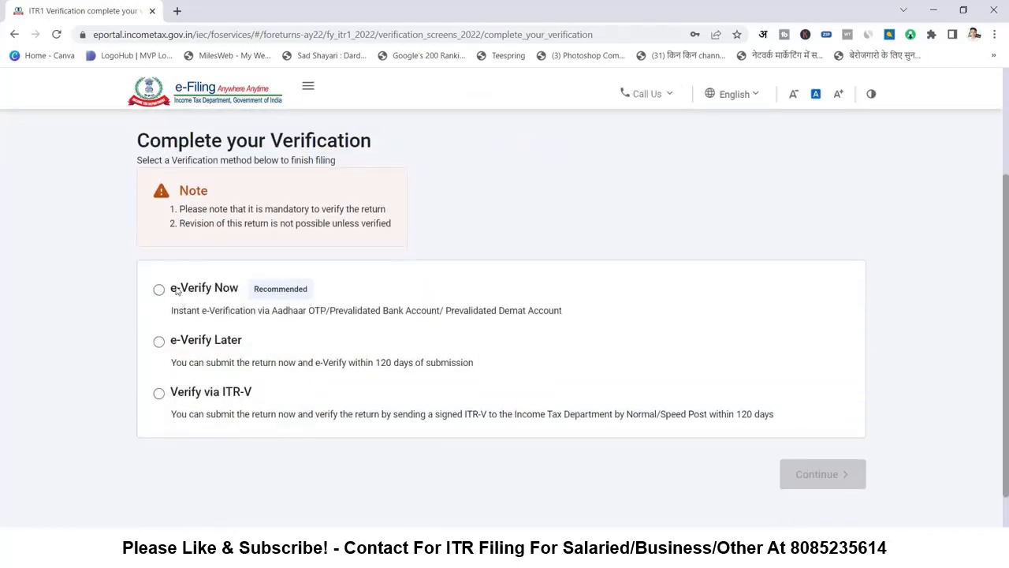
{"action": "left_click", "coordinate": [160, 291]}
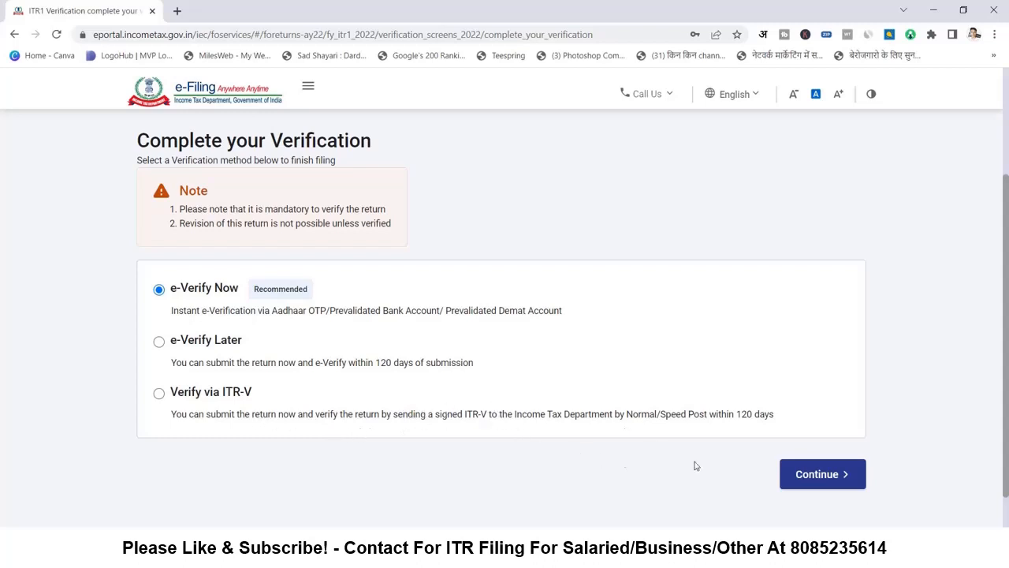
{"action": "left_click", "coordinate": [806, 478]}
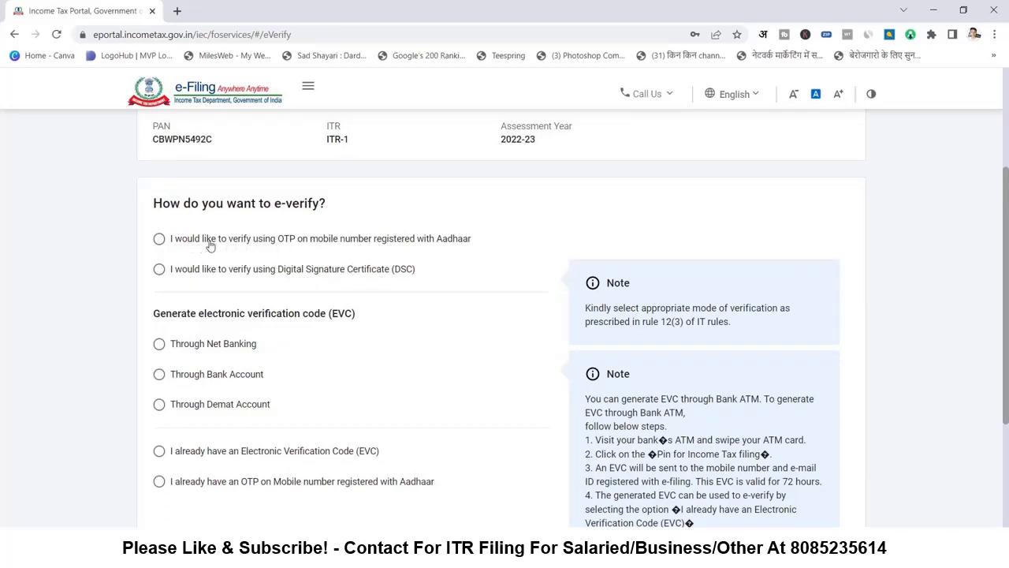
- Pick OTP on the Aadhaar-linked mobile as the e-verification method
{"action": "left_click", "coordinate": [159, 240]}
{"action": "scroll", "coordinate": [111, 350], "scroll_direction": "down", "scroll_amount": 1}
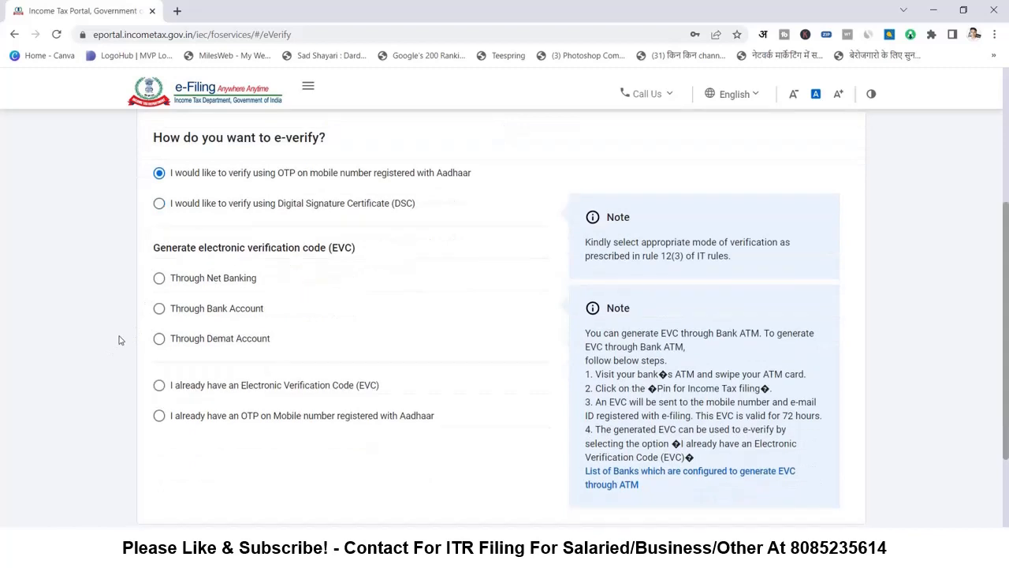
{"action": "scroll", "coordinate": [216, 291], "scroll_direction": "down", "scroll_amount": 2}
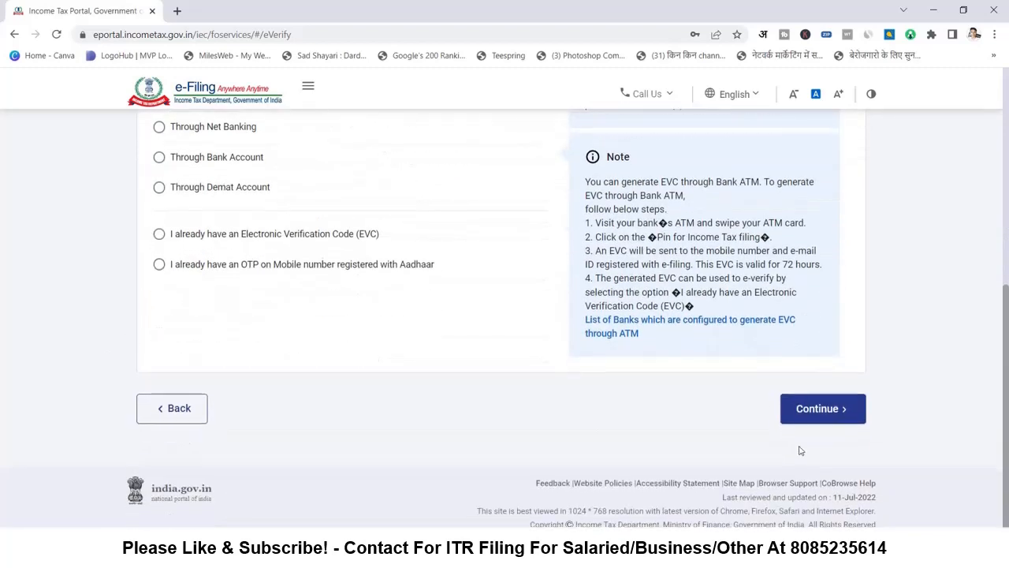
{"action": "left_click", "coordinate": [836, 409]}
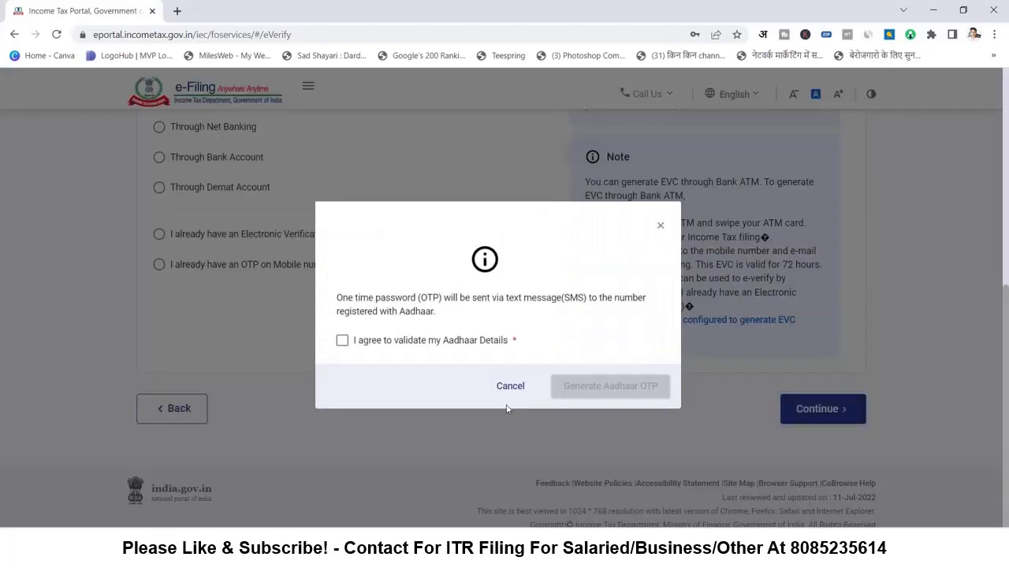
- Consent to Aadhaar validation, generate the Aadhaar OTP and paste the six-digit code received
{"action": "left_click", "coordinate": [397, 348]}
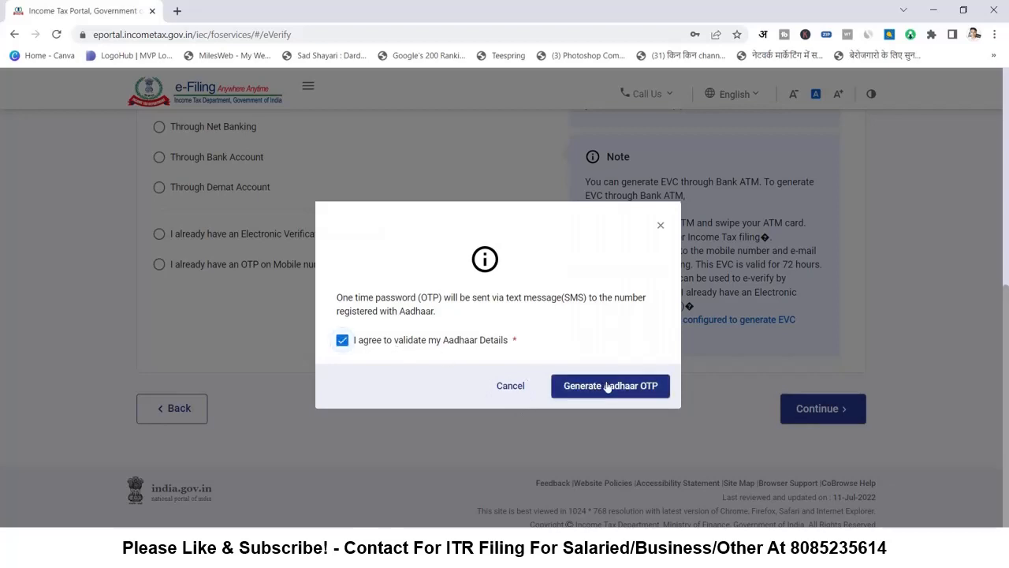
{"action": "left_click", "coordinate": [607, 386]}
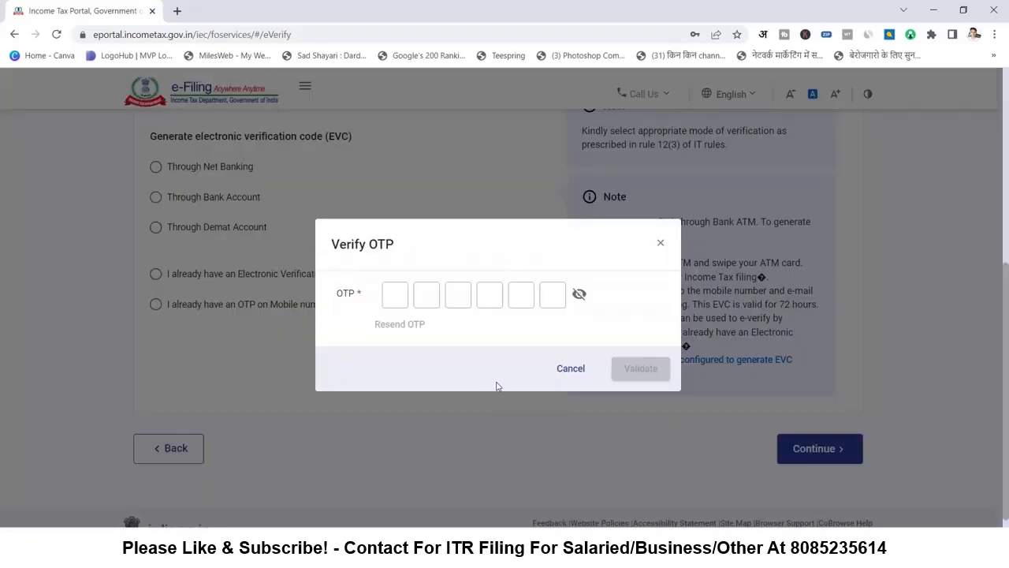
{"action": "left_click", "coordinate": [399, 295]}
{"action": "key", "text": "ctrl+v"}
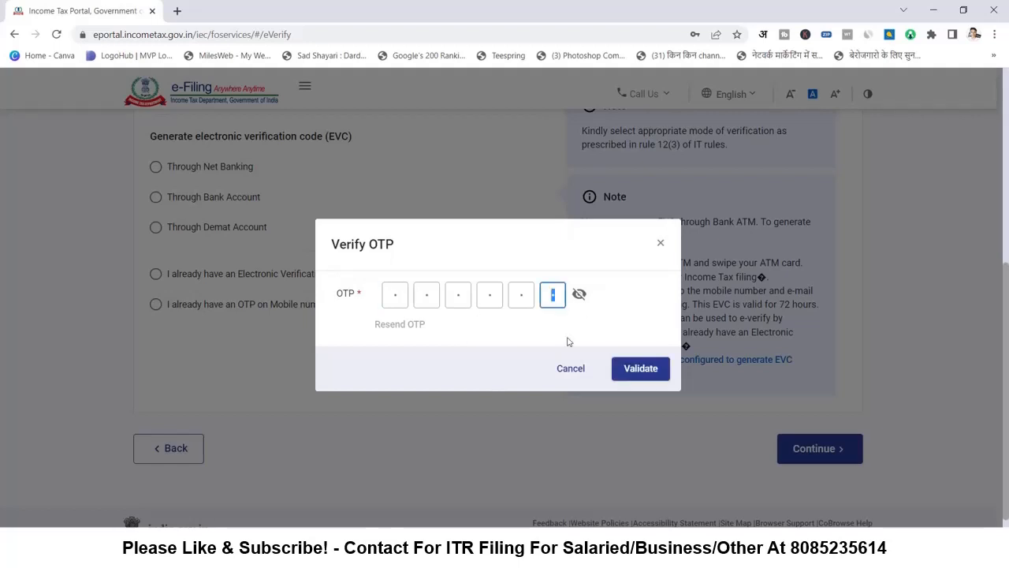
- Validate the OTP, submit the verified return, and go to the dashboard
{"action": "left_click", "coordinate": [637, 369]}
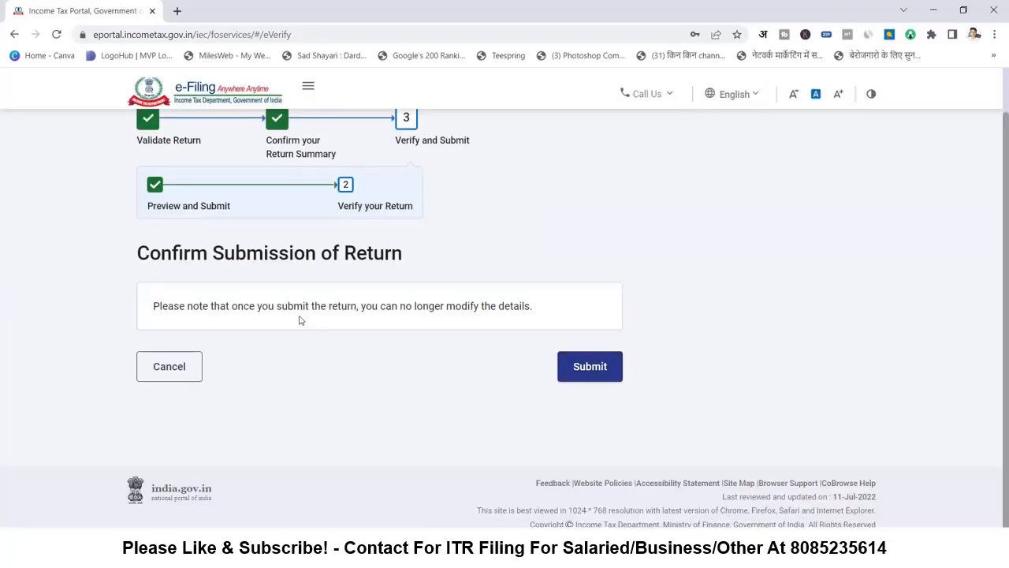
{"action": "scroll", "coordinate": [592, 391], "scroll_direction": "up", "scroll_amount": 1}
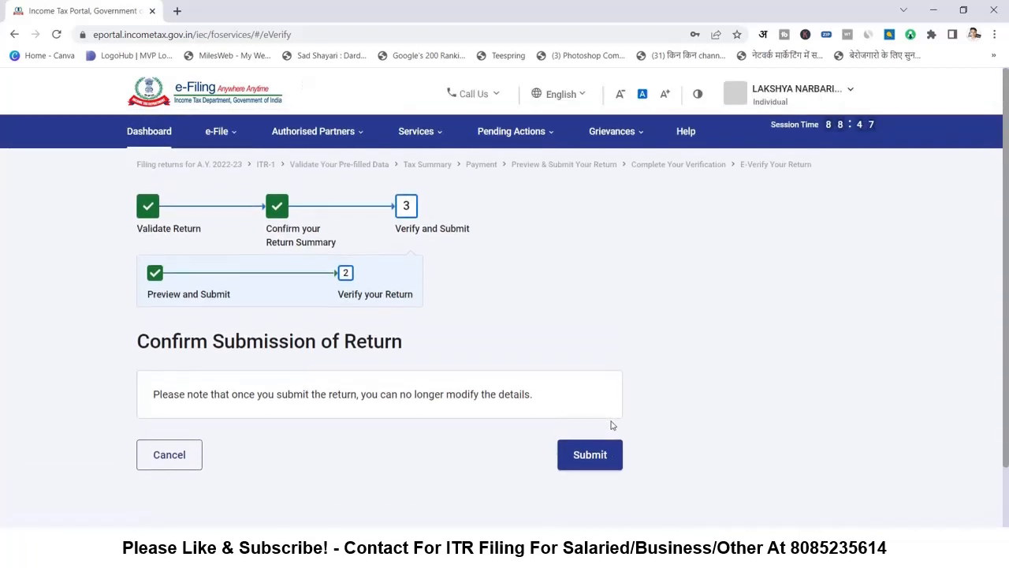
{"action": "left_click", "coordinate": [597, 465]}
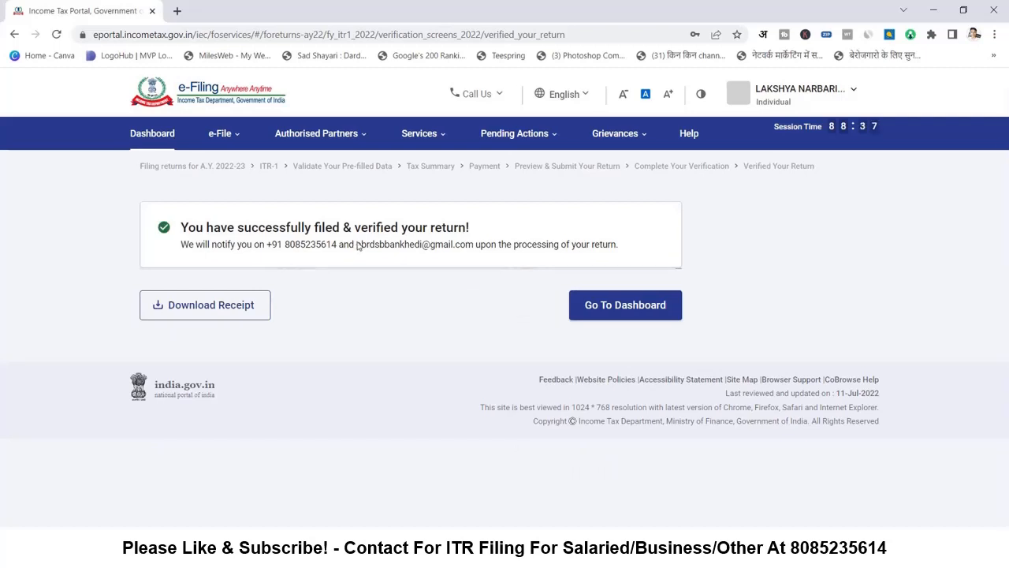
{"action": "left_click", "coordinate": [644, 314]}
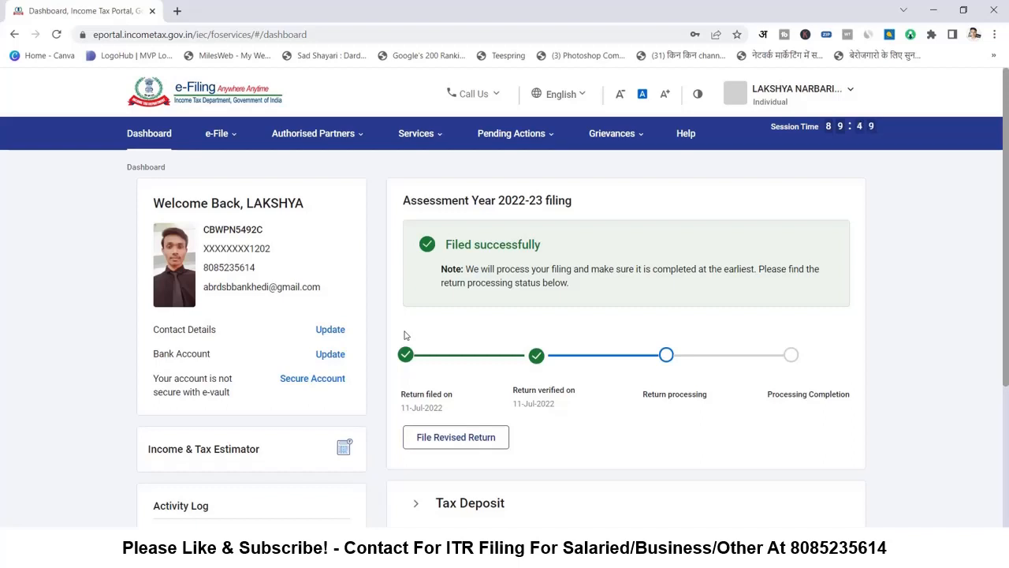
- Review the AY 2022-23 card showing the return filed and verified on 11-Jul-2022
{"action": "scroll", "coordinate": [405, 335], "scroll_direction": "down", "scroll_amount": 3}
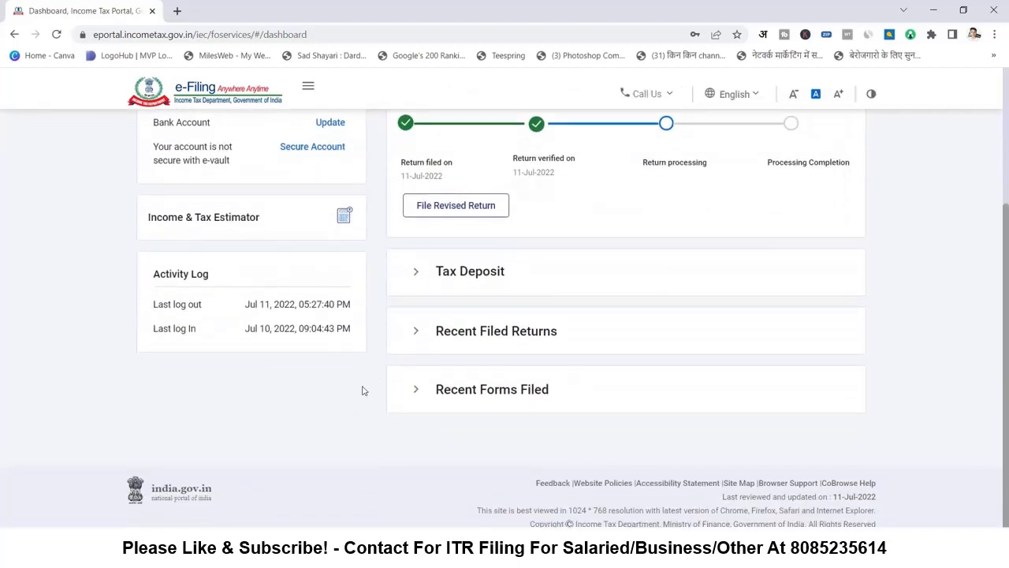
{"action": "scroll", "coordinate": [364, 404], "scroll_direction": "up", "scroll_amount": 3}
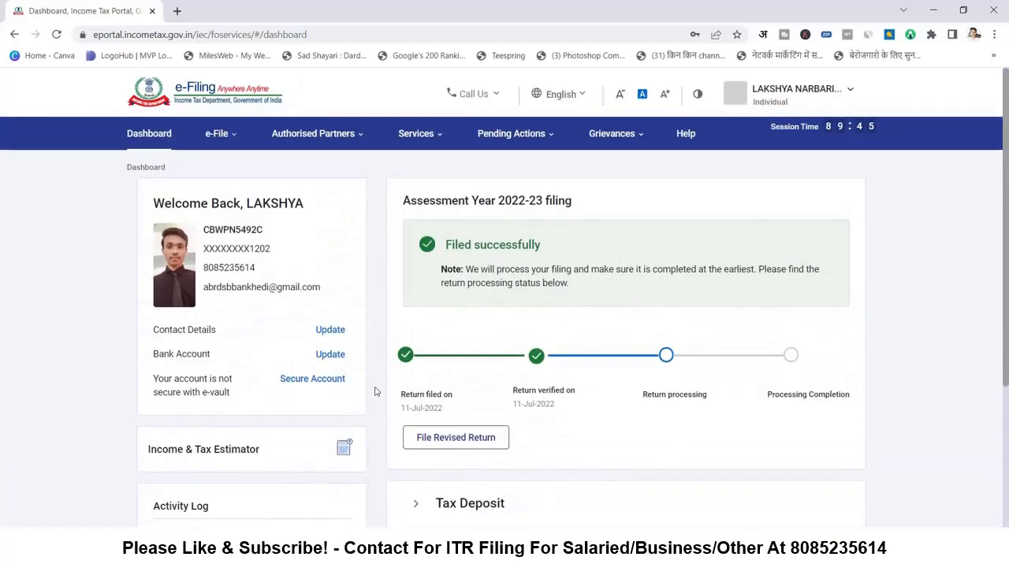